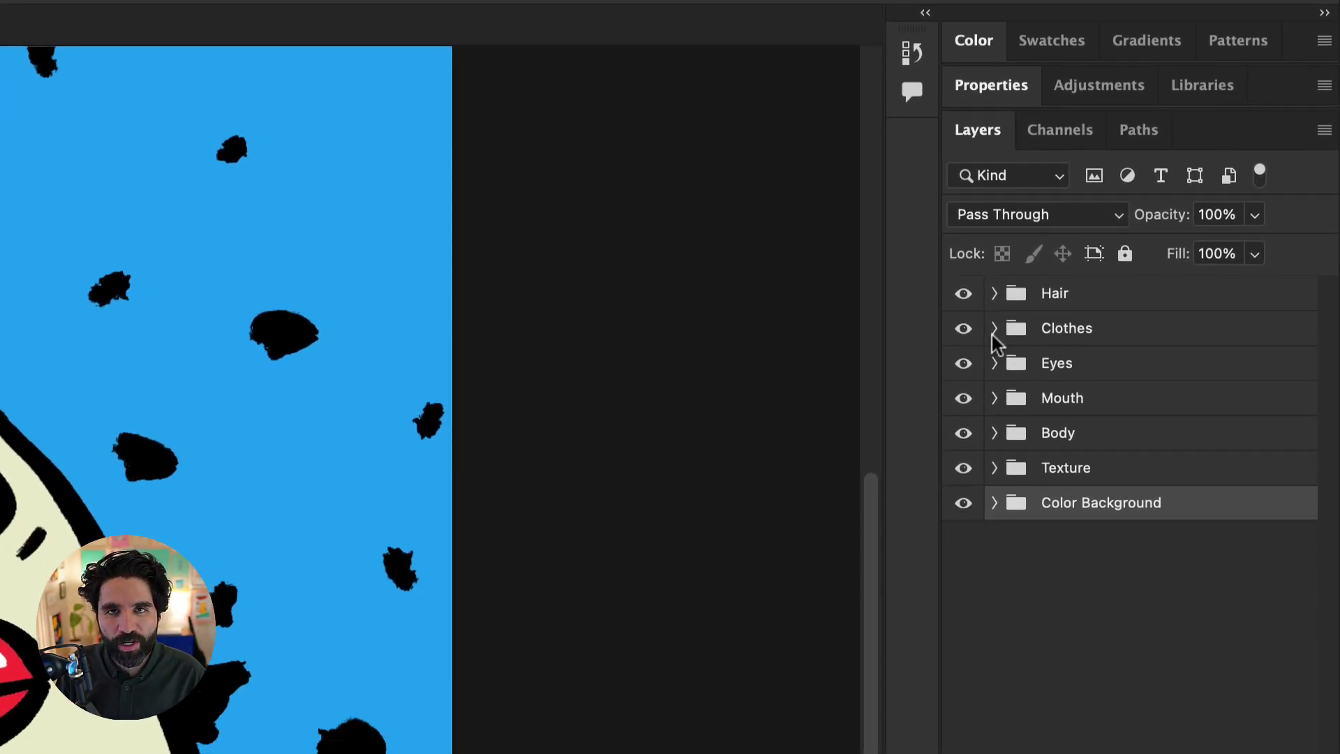
In the Clothes group, hide the Tank layer so that only Dress is shown, and collapse the group
{"action": "left_click", "coordinate": [993, 97]}
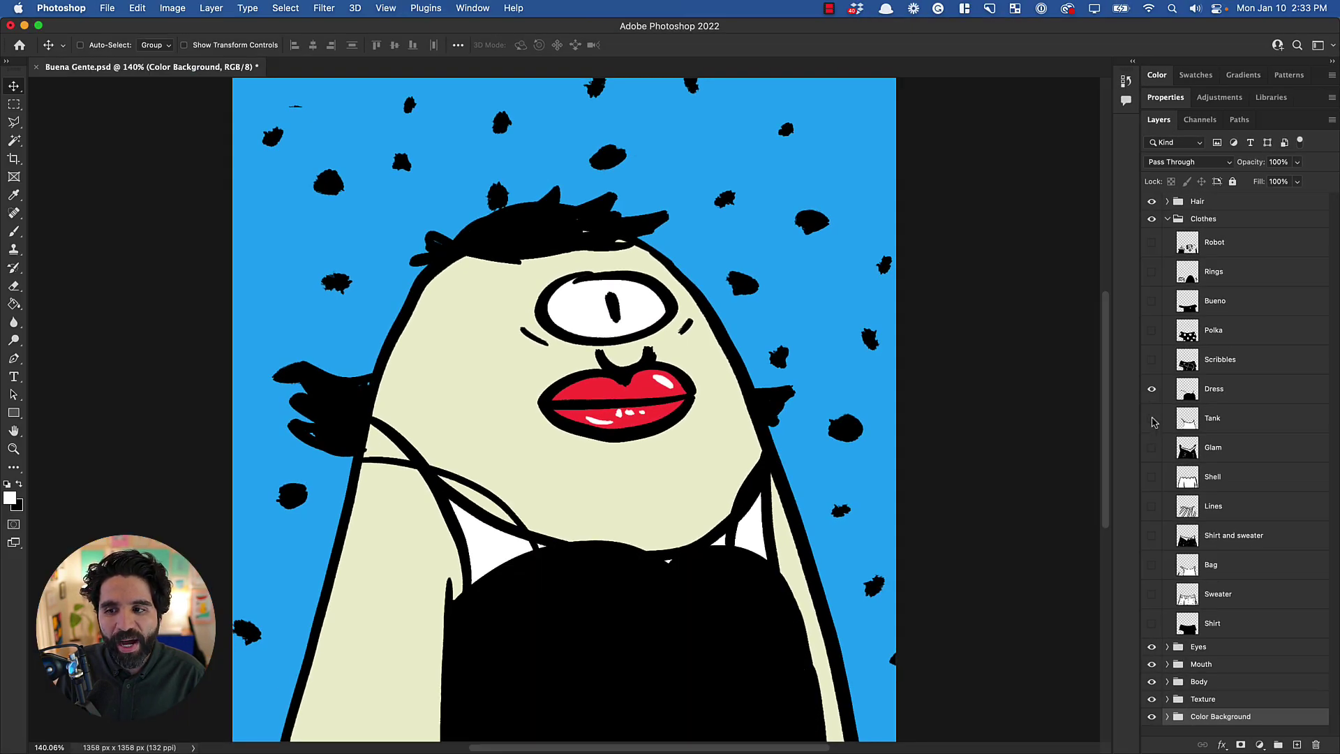
{"action": "left_click", "coordinate": [1153, 421]}
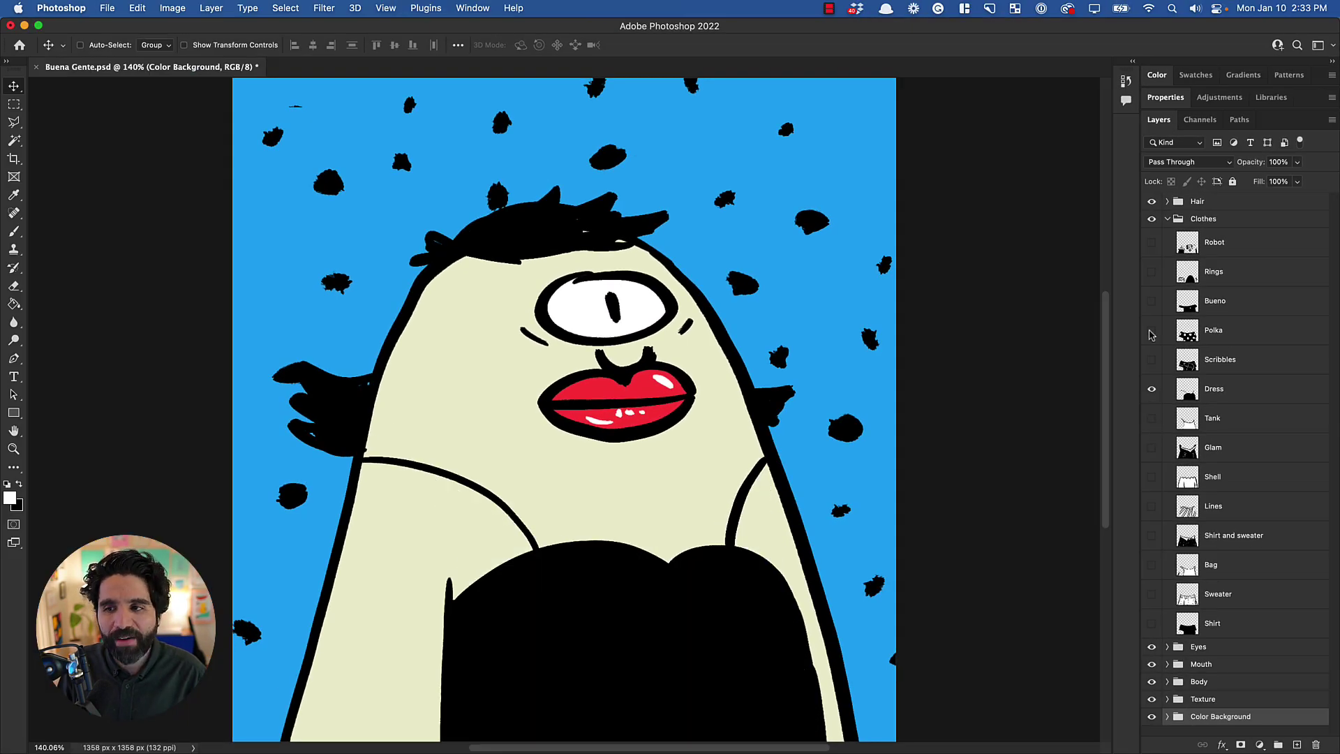
{"action": "left_click", "coordinate": [1168, 220]}
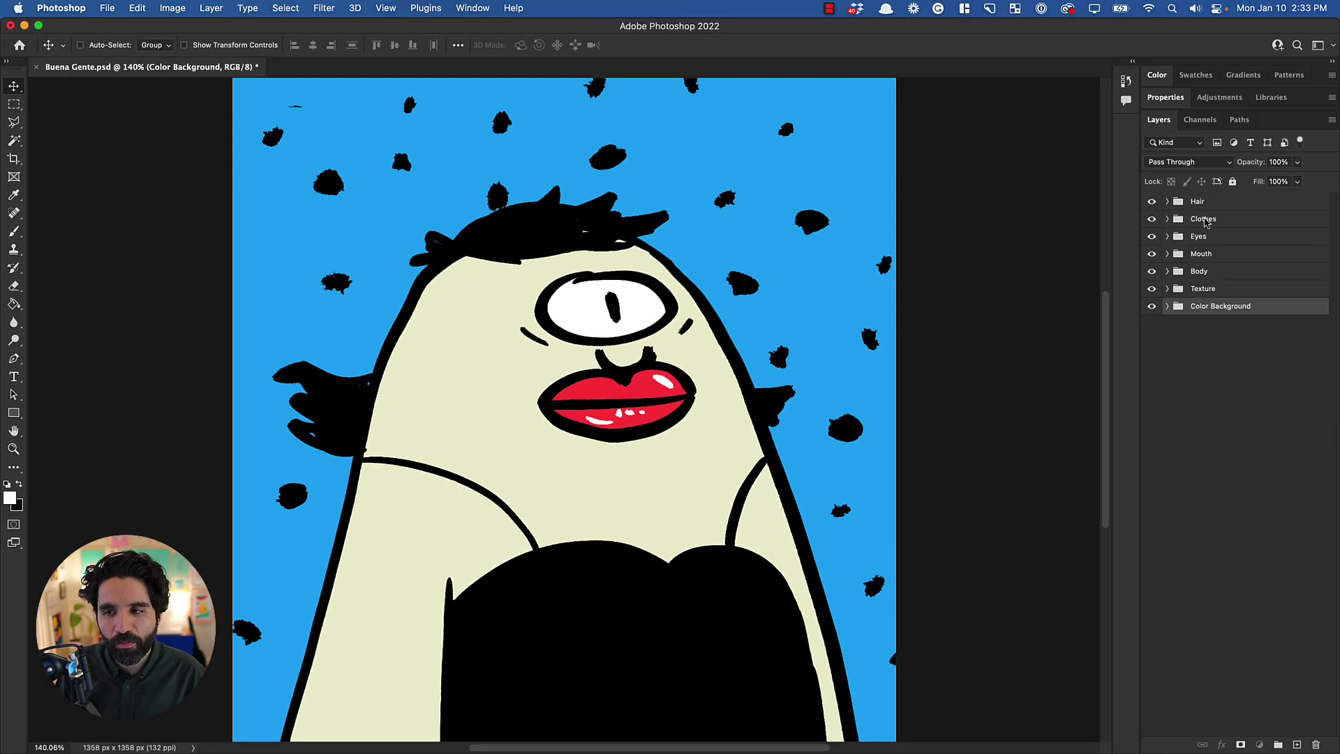
Go through the Clothes, Hair and Eyes trait groups of the character in the layer stack
{"action": "left_click", "coordinate": [1205, 221]}
{"action": "left_click", "coordinate": [1229, 204]}
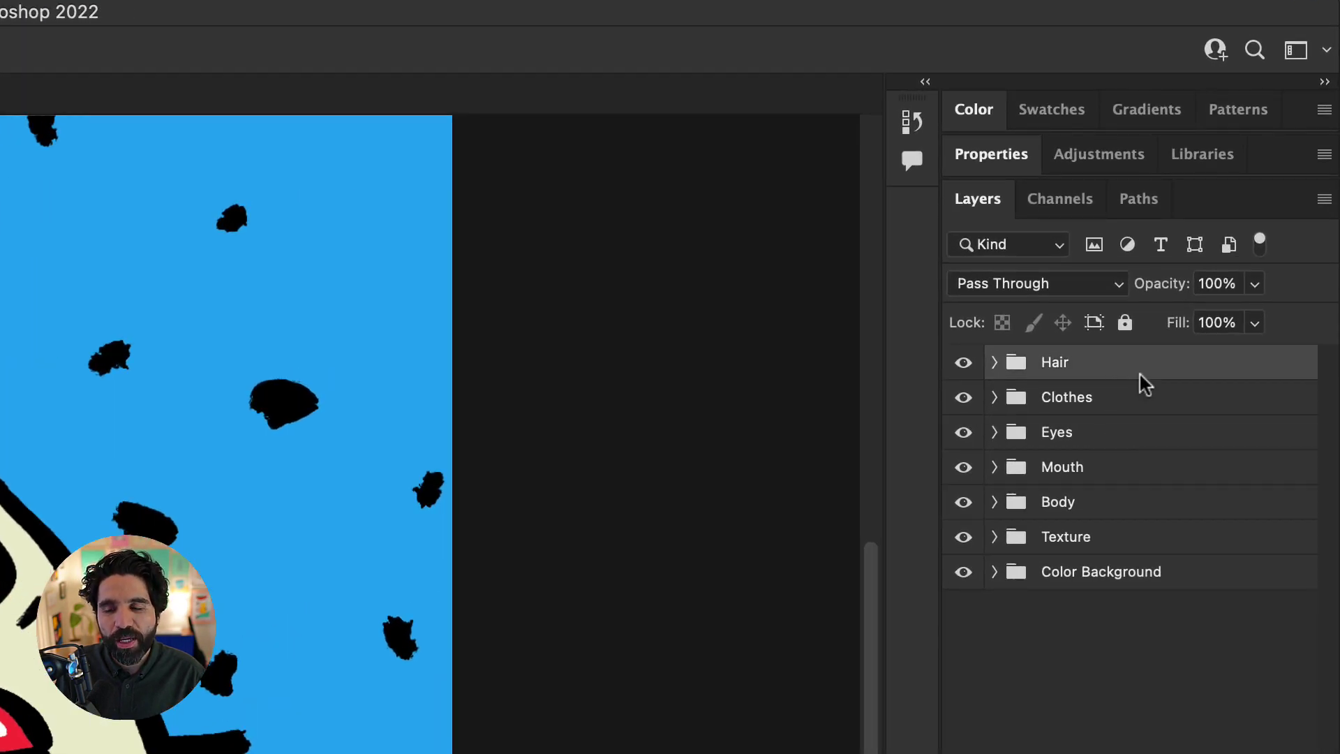
{"action": "left_click", "coordinate": [1095, 407]}
{"action": "left_click", "coordinate": [1097, 440]}
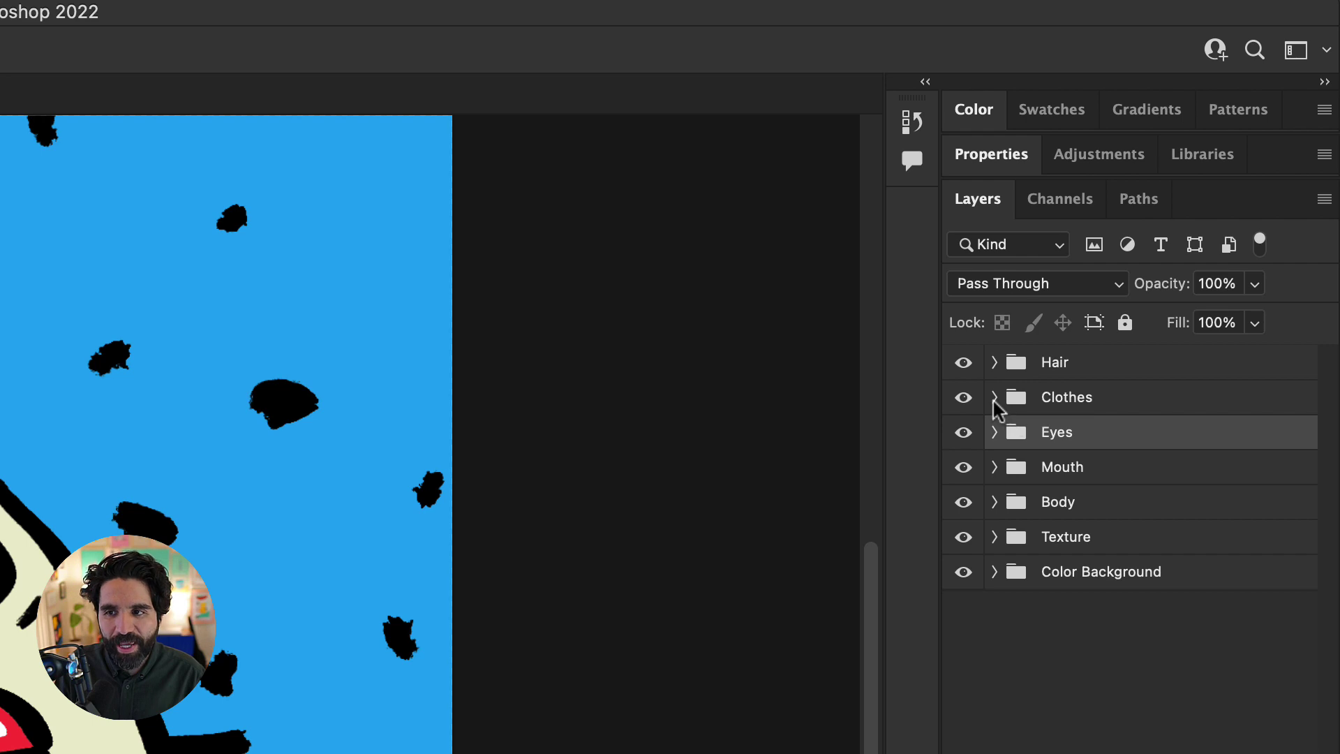
In the Clothes group, hide the Dress layer, try other outfits, leave only Polka visible, and collapse the group
{"action": "left_click", "coordinate": [993, 398]}
{"action": "left_click", "coordinate": [963, 732]}
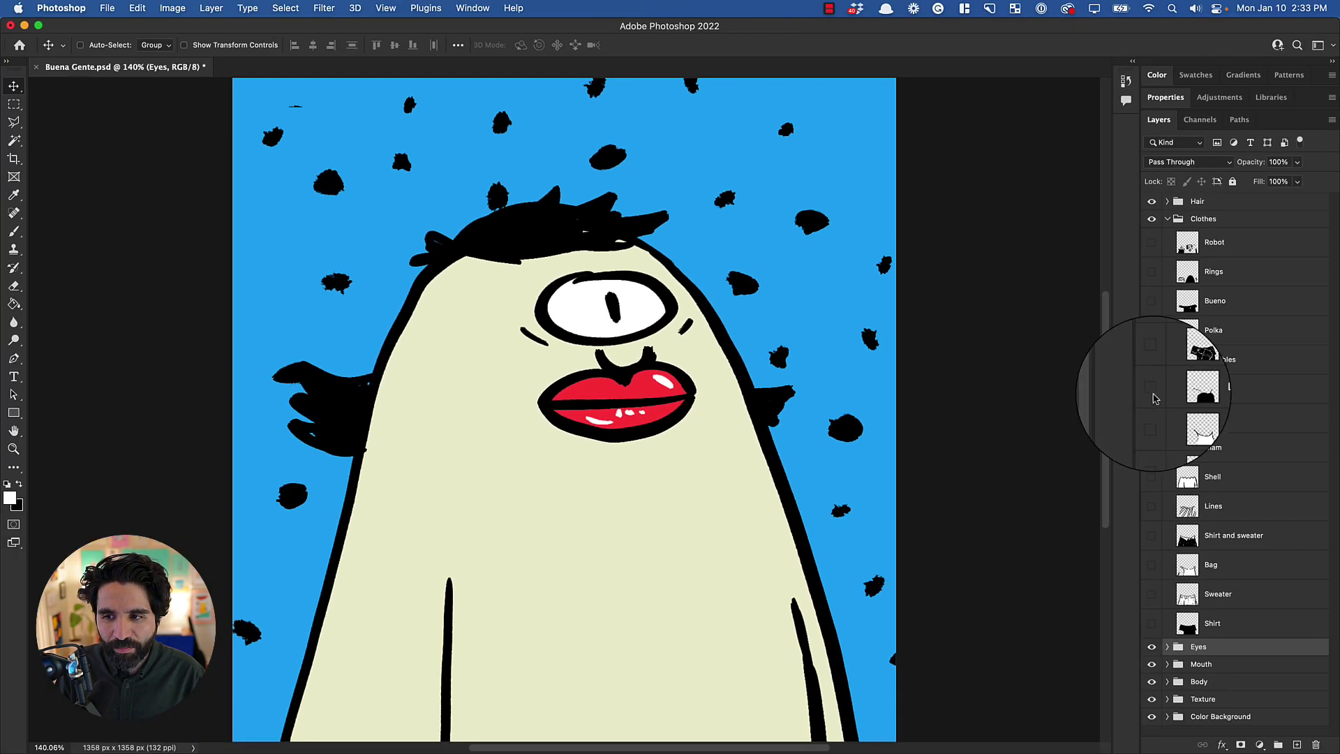
{"action": "left_click", "coordinate": [961, 275]}
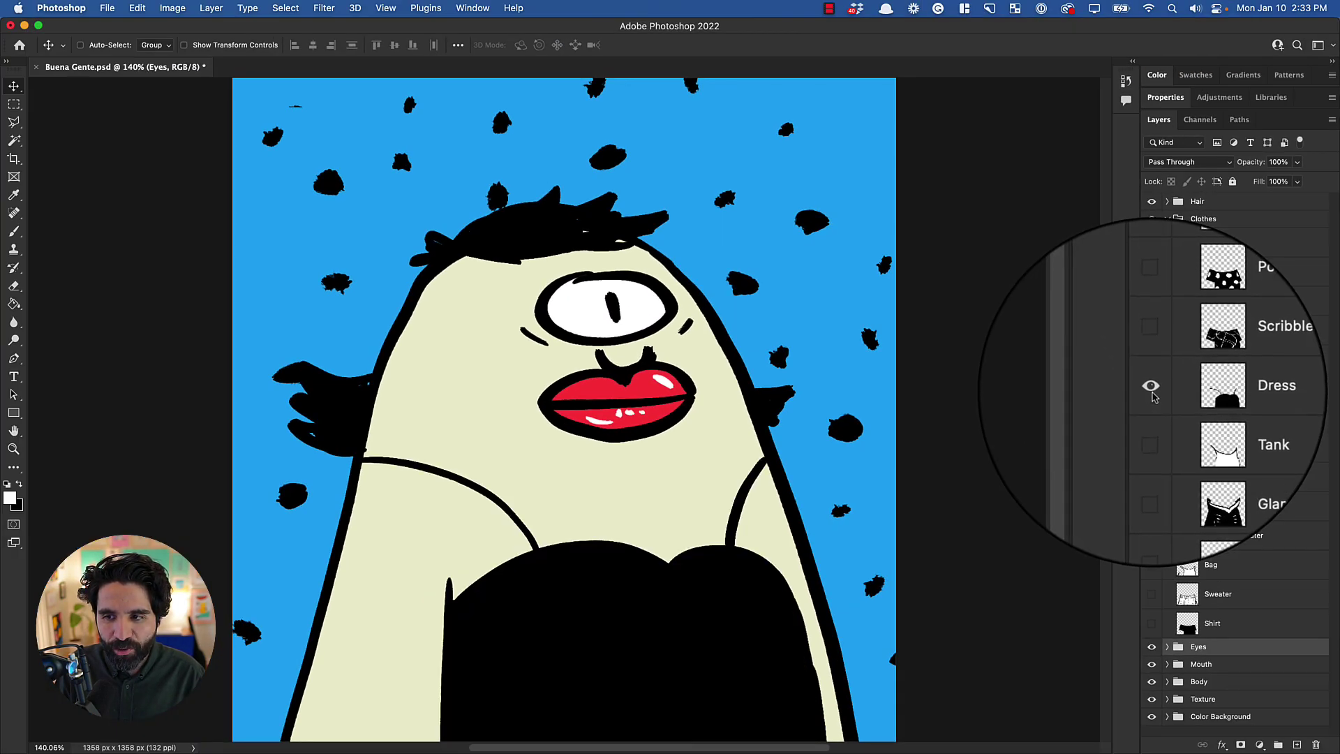
{"action": "left_click", "coordinate": [1152, 391]}
{"action": "left_click", "coordinate": [1151, 359]}
{"action": "left_click", "coordinate": [1157, 354]}
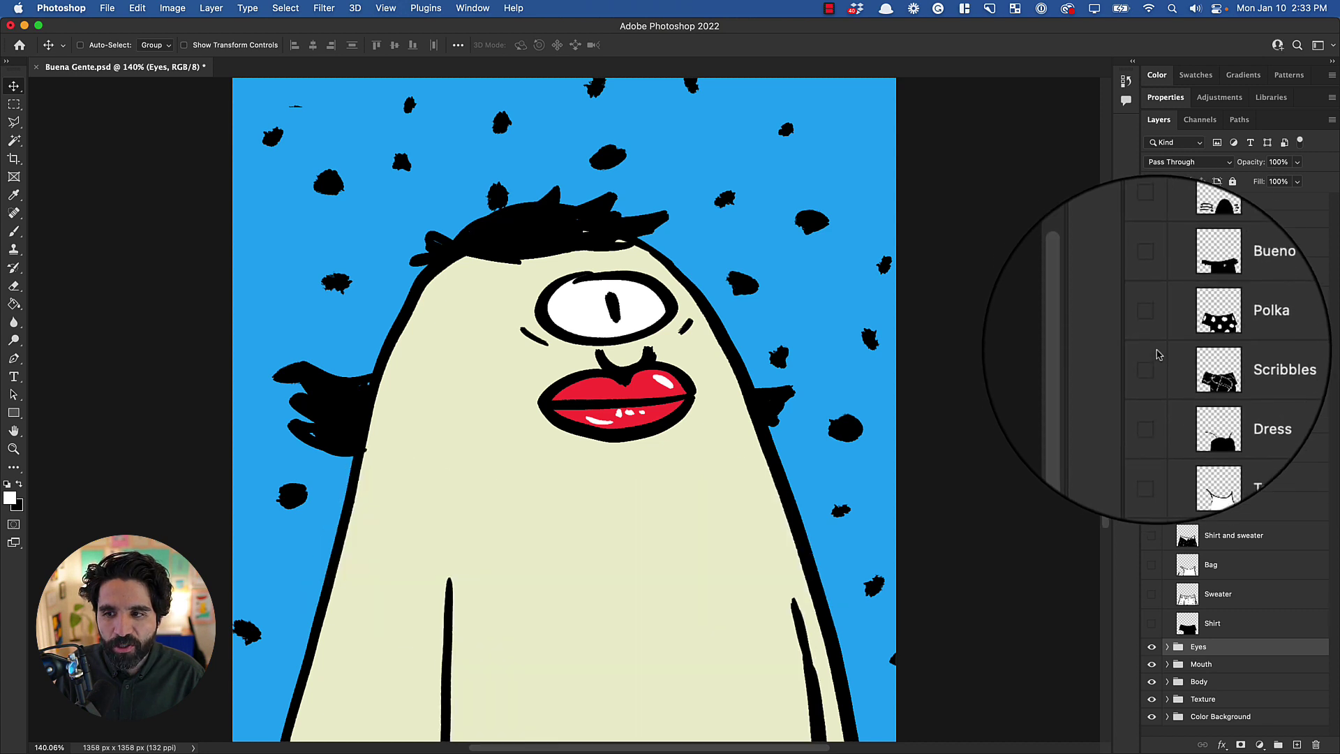
{"action": "left_click", "coordinate": [1158, 328]}
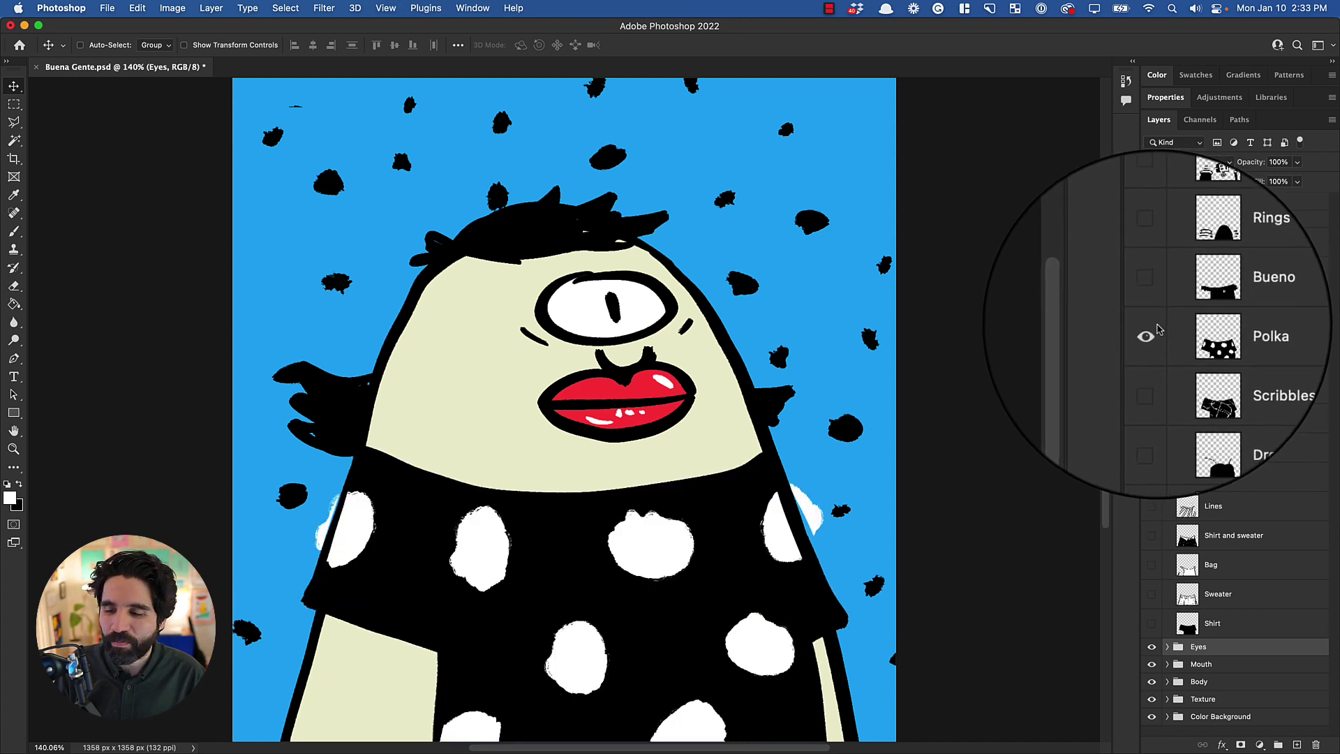
{"action": "left_click", "coordinate": [1153, 333]}
{"action": "left_click", "coordinate": [1152, 330]}
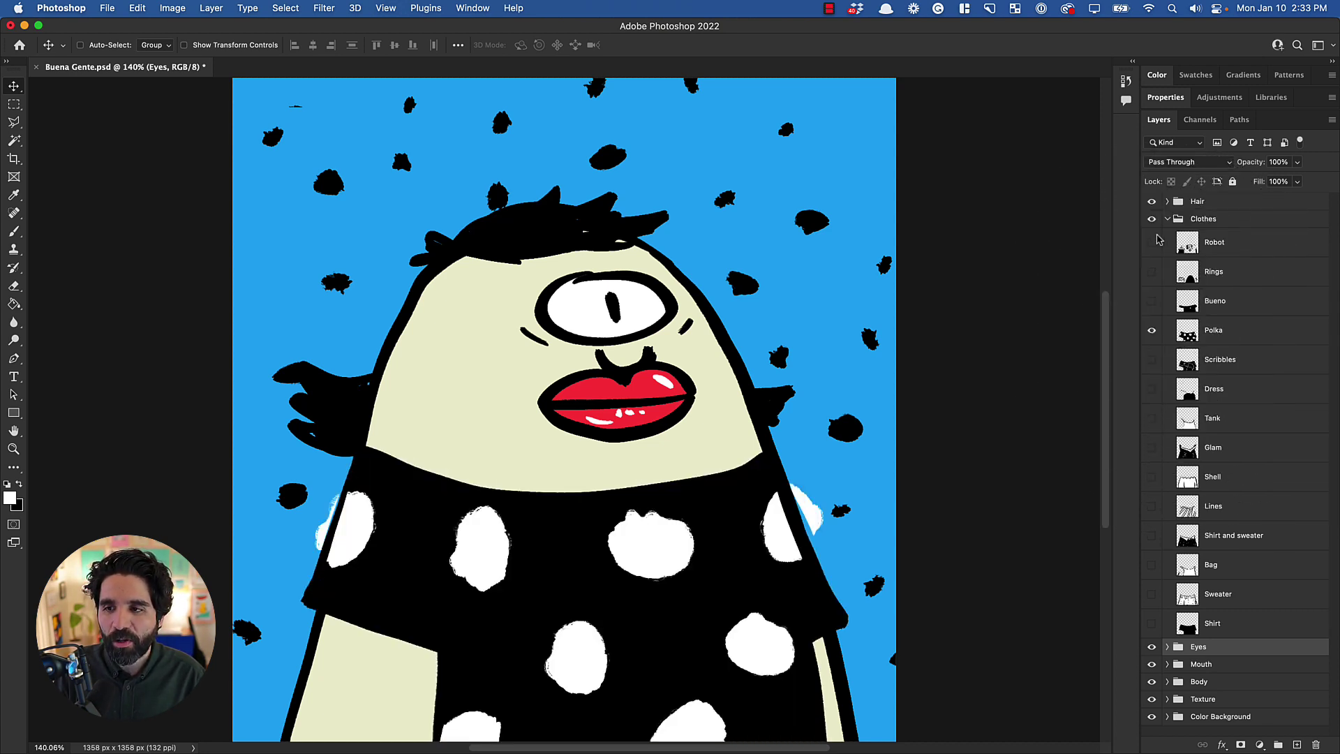
{"action": "left_click", "coordinate": [1166, 220]}
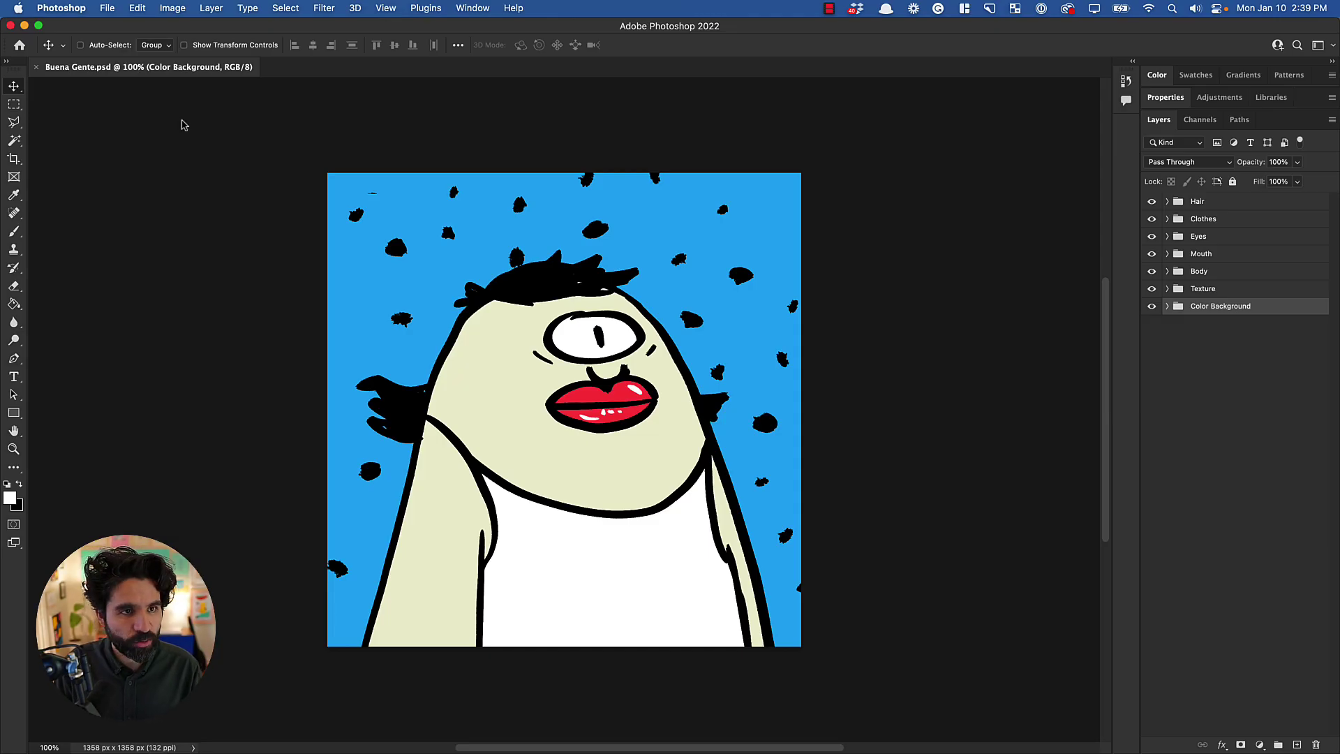
Open the Export Layers To Files (Fast) script to review its export settings, and close it without running
{"action": "left_click", "coordinate": [108, 9]}
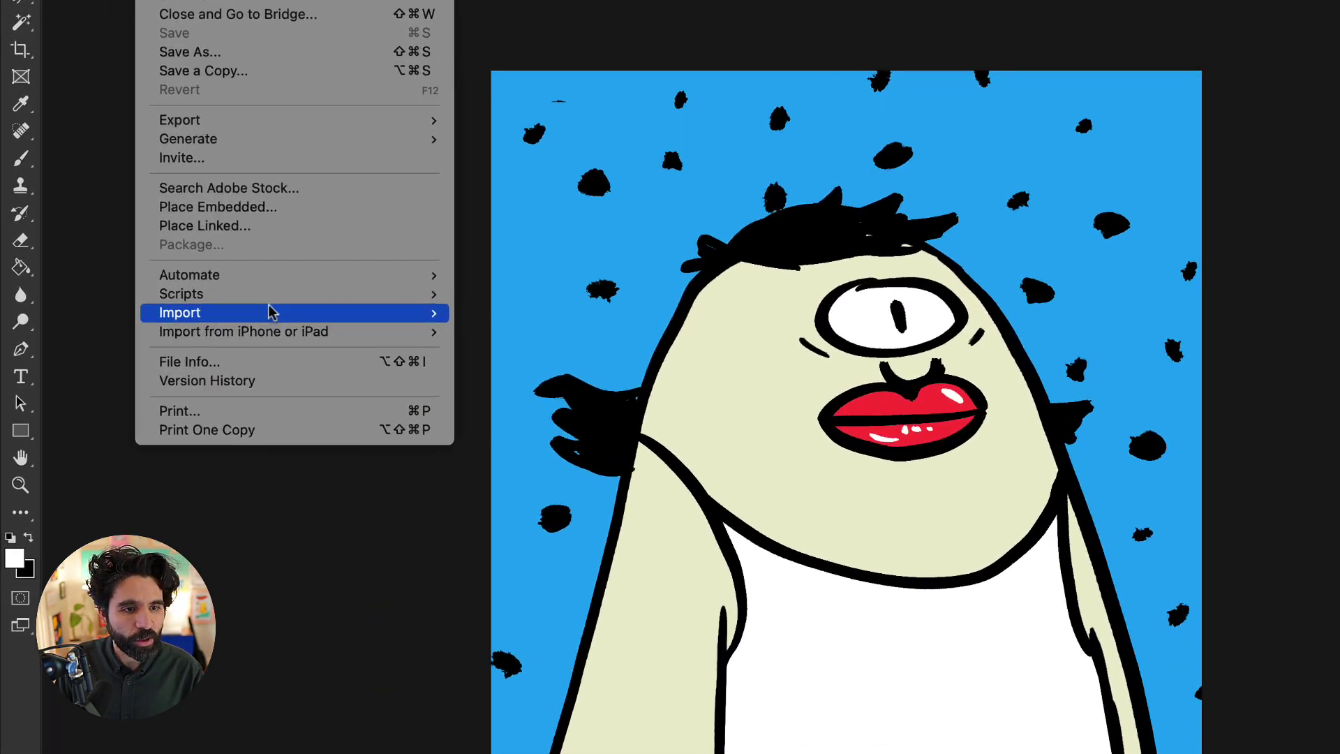
{"action": "mouse_move", "coordinate": [174, 321]}
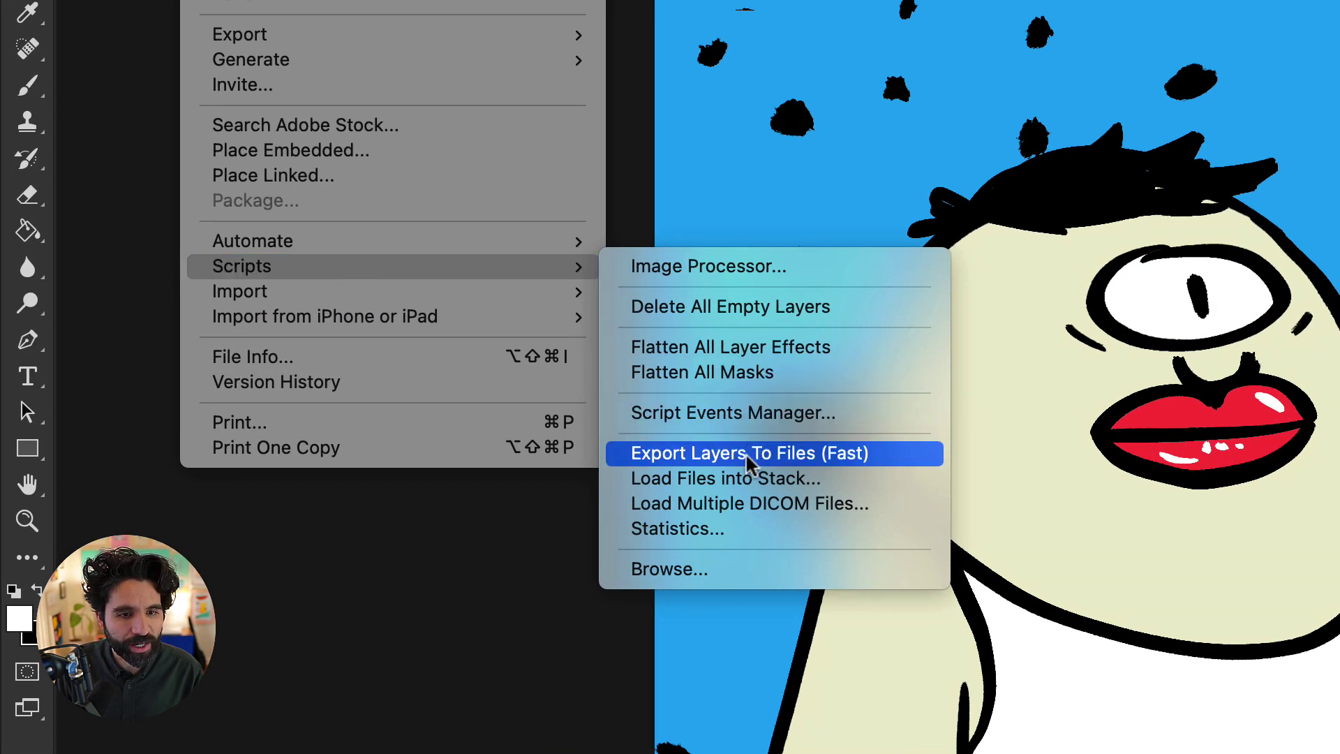
{"action": "left_click", "coordinate": [839, 450]}
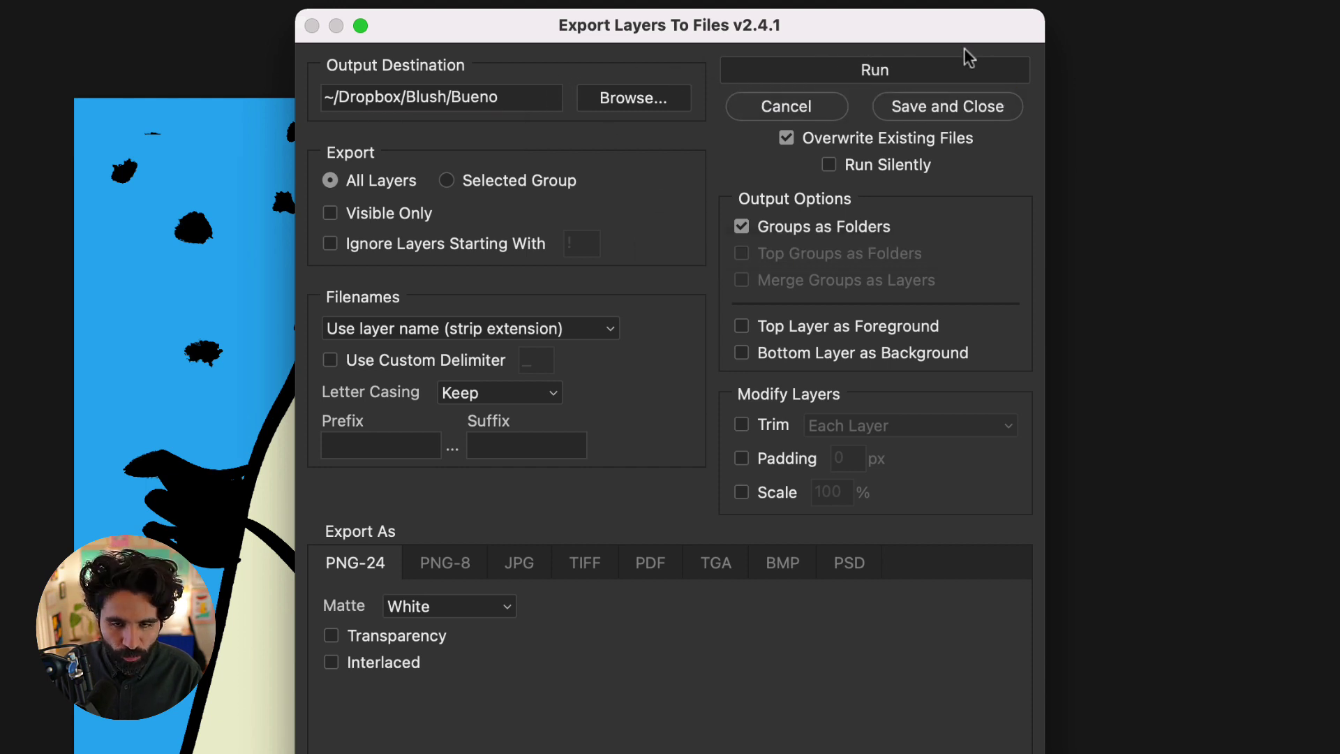
{"action": "left_click", "coordinate": [780, 105]}
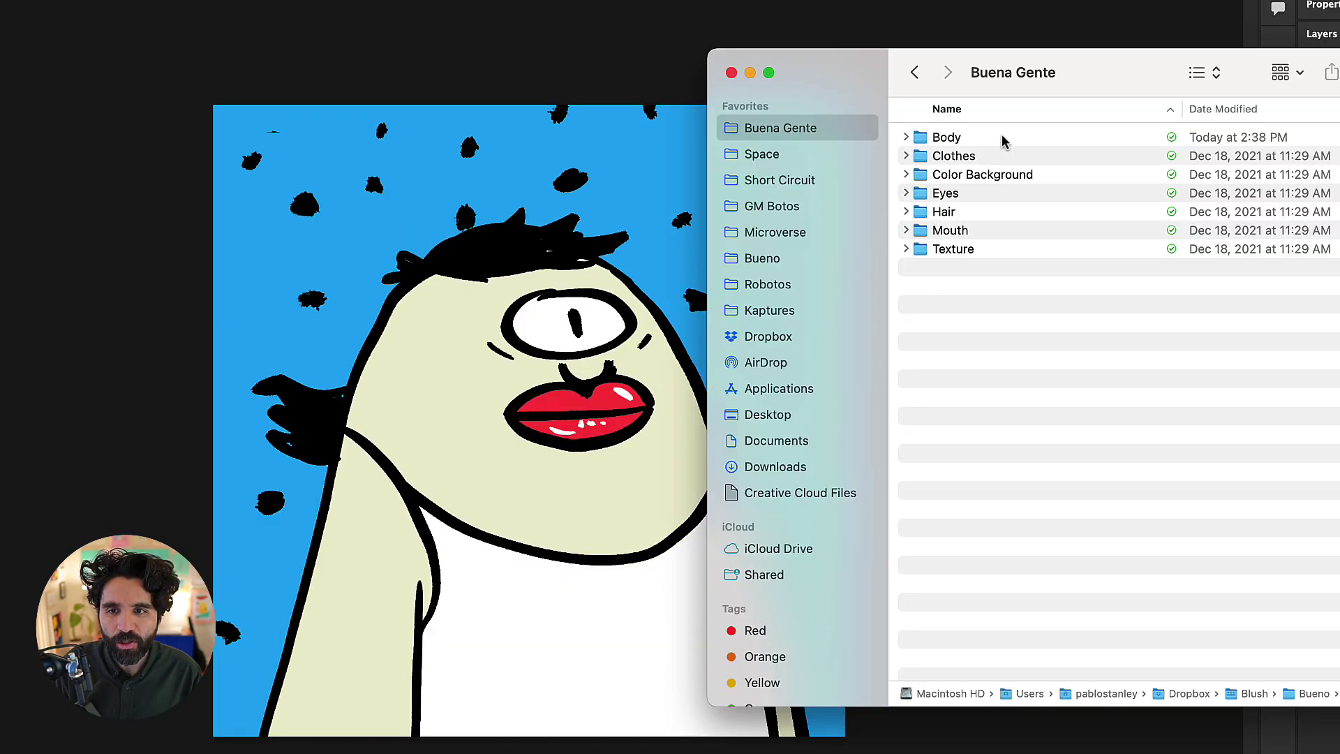
In Finder, expand the Body folder inside Buena Gente and preview its PNG images from Blue.png onward
{"action": "left_click", "coordinate": [1003, 155]}
{"action": "left_click", "coordinate": [906, 137]}
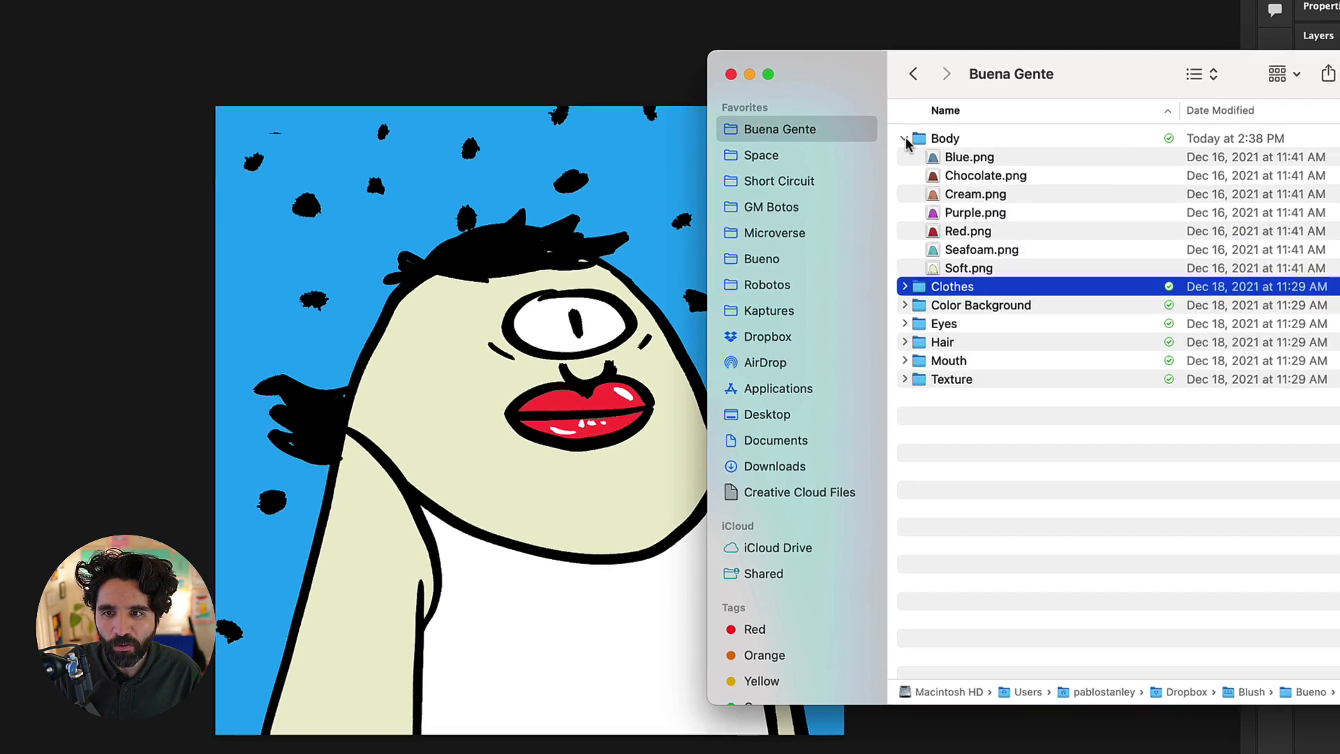
{"action": "left_click", "coordinate": [935, 155]}
{"action": "key", "text": "space"}
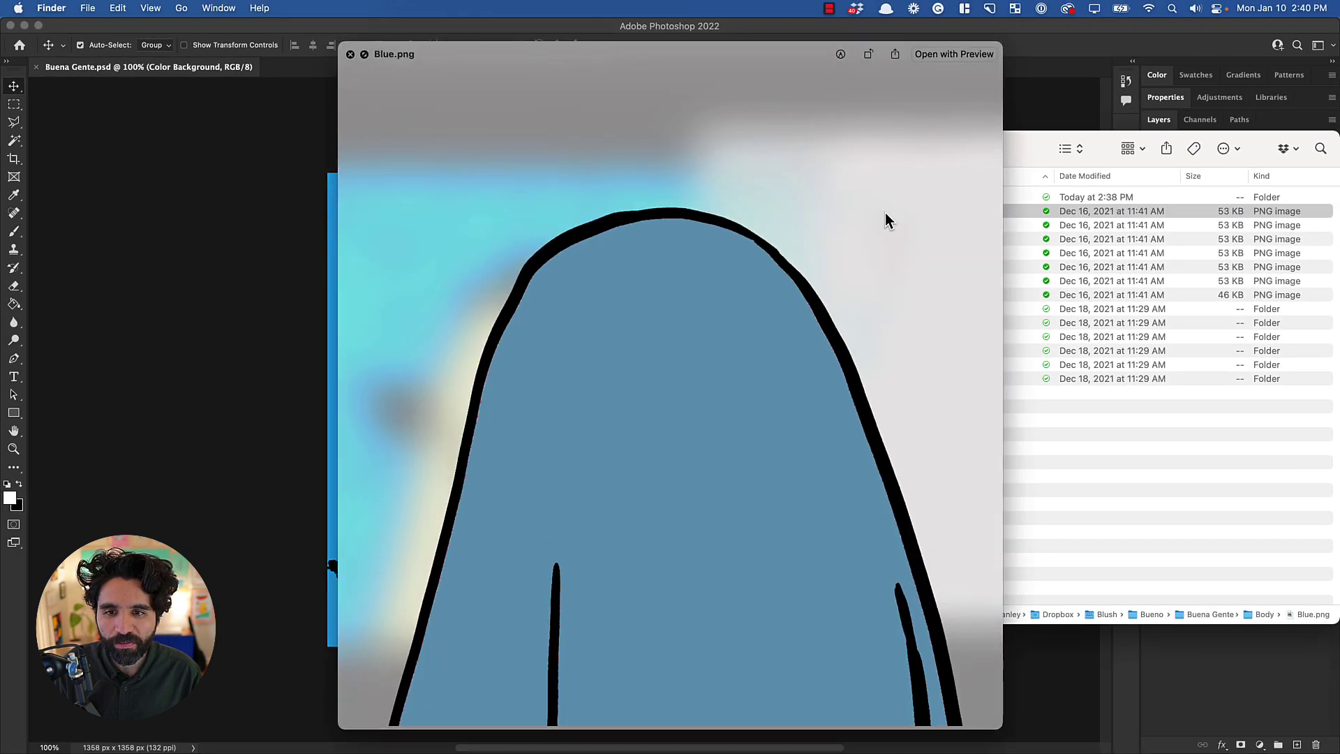
{"action": "key", "text": "Down"}
{"action": "key", "text": "Down"}
{"action": "key", "text": "Down"}
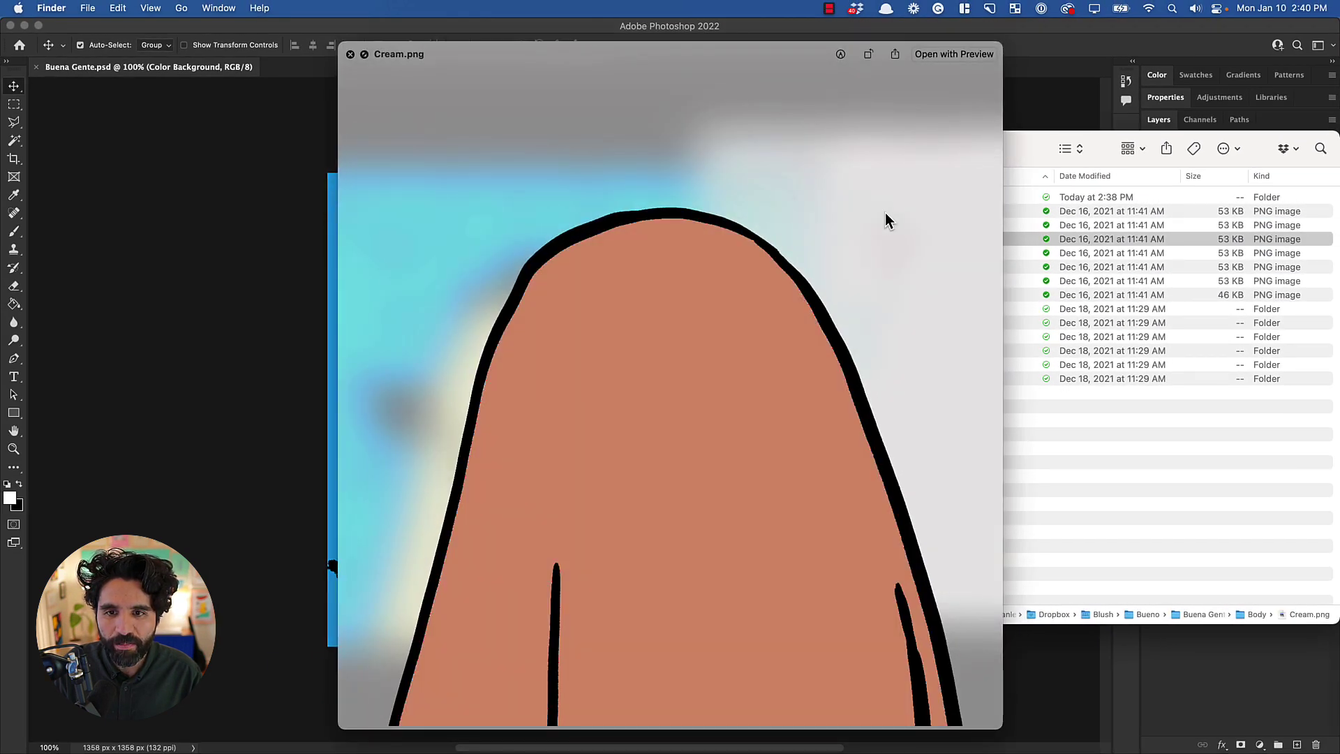
{"action": "key", "text": "space"}
Preview the PNG images in the Clothes folder from Bag.png onward, and collapse the Clothes and Body folders
{"action": "left_click", "coordinate": [847, 309]}
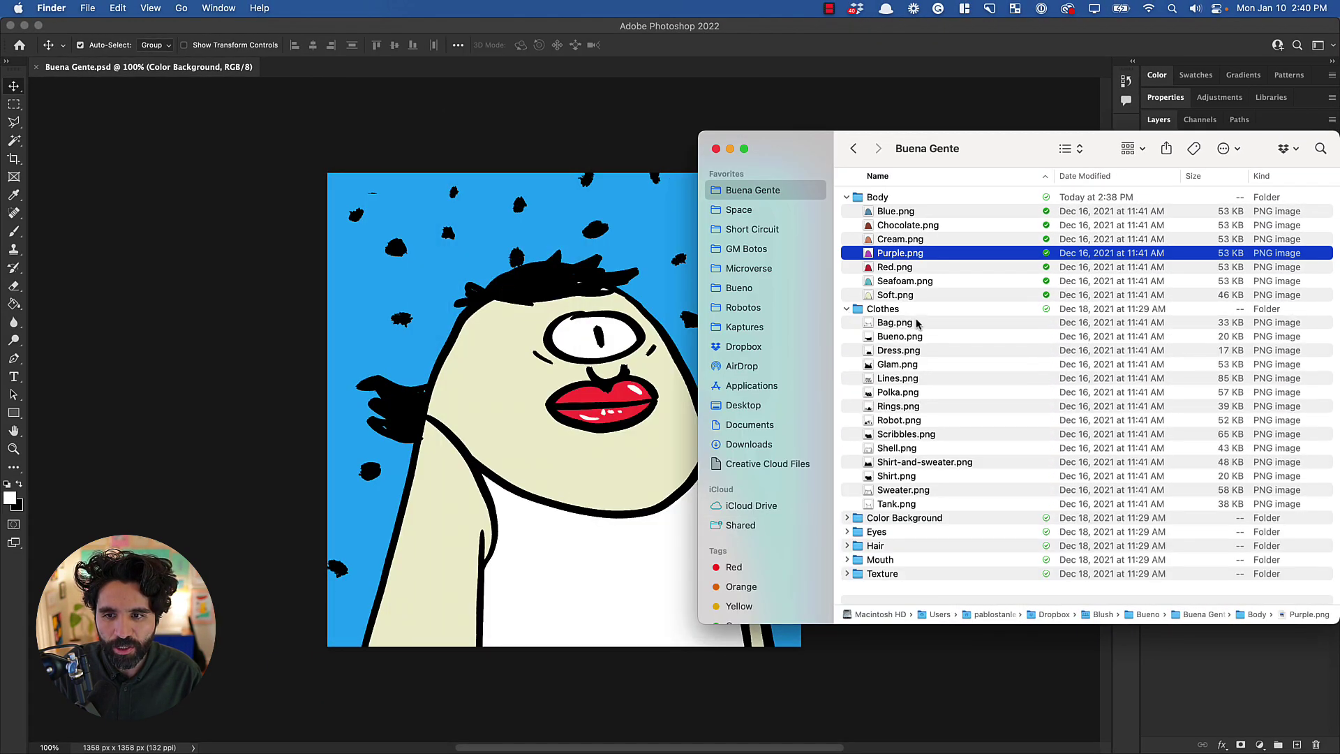
{"action": "left_click", "coordinate": [915, 322]}
{"action": "key", "text": "space"}
{"action": "key", "text": "Down"}
{"action": "key", "text": "Down"}
{"action": "key", "text": "Down"}
{"action": "key", "text": "Down"}
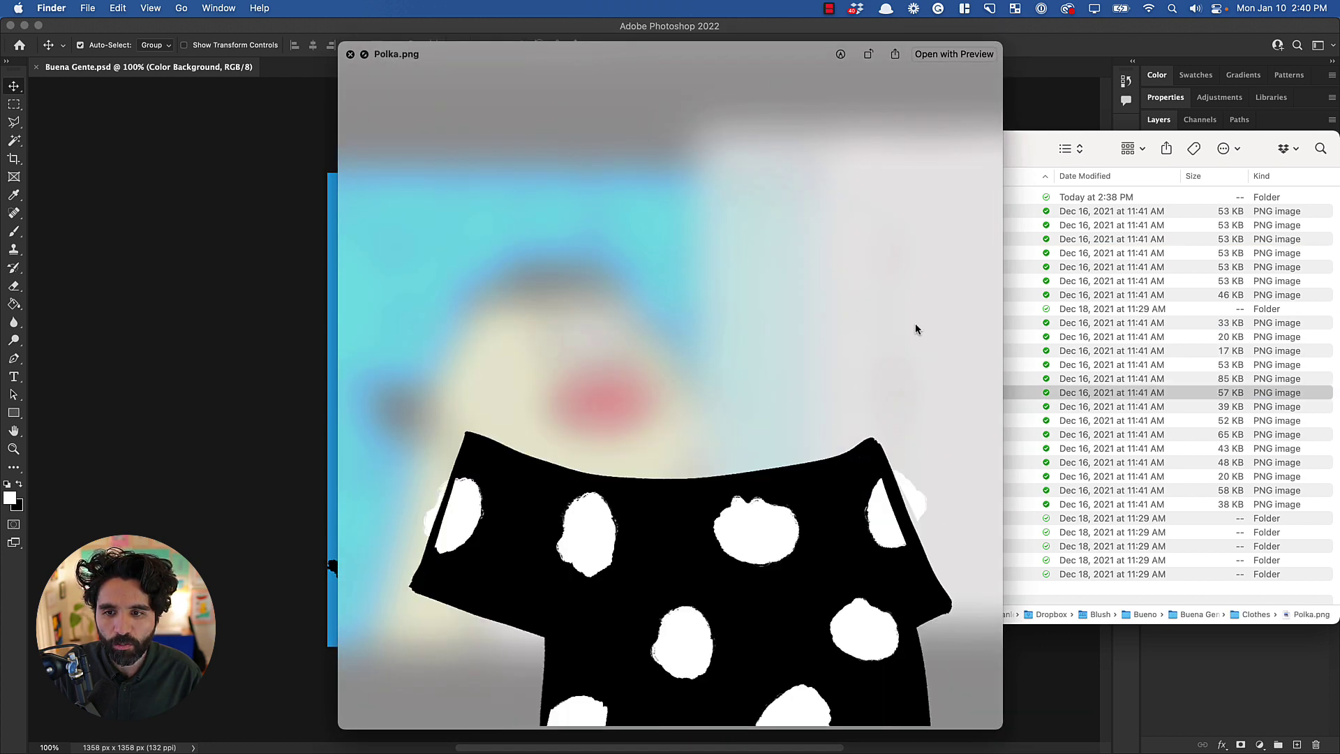
{"action": "key", "text": "space"}
{"action": "left_click", "coordinate": [847, 309]}
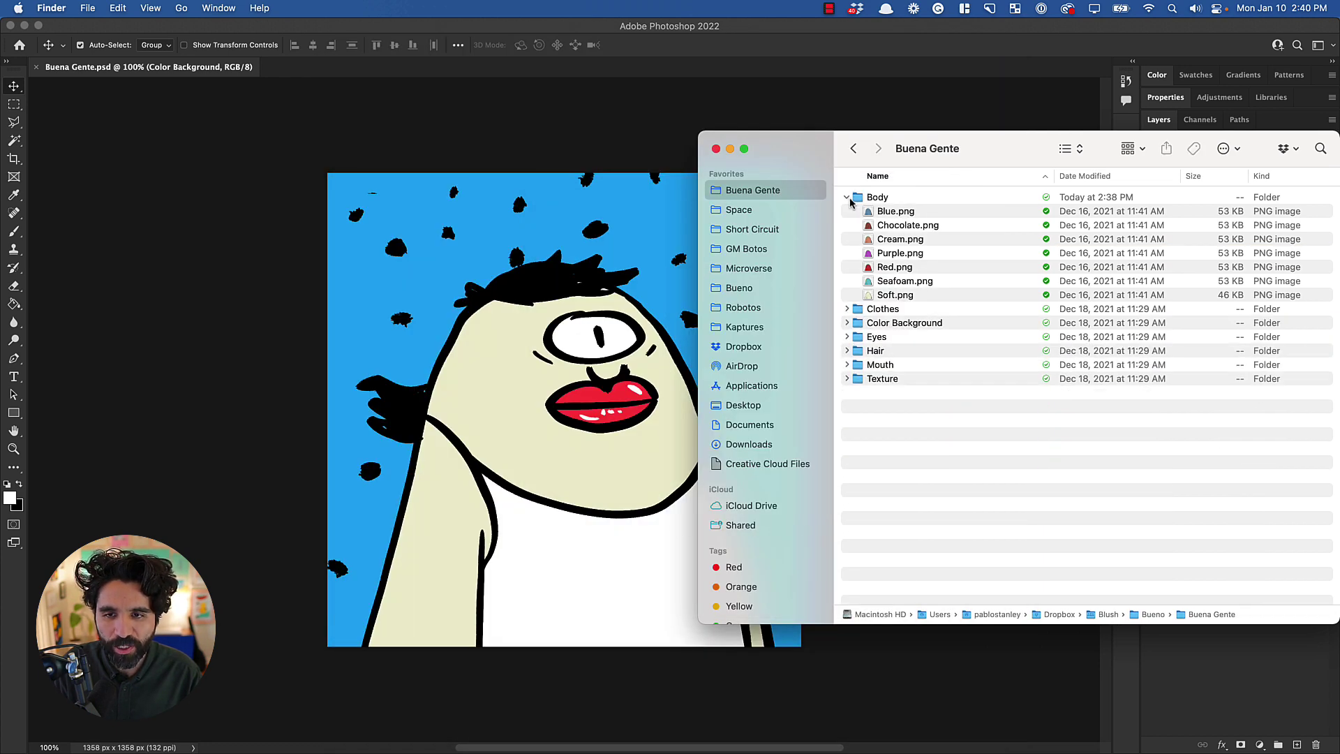
{"action": "left_click", "coordinate": [848, 199]}
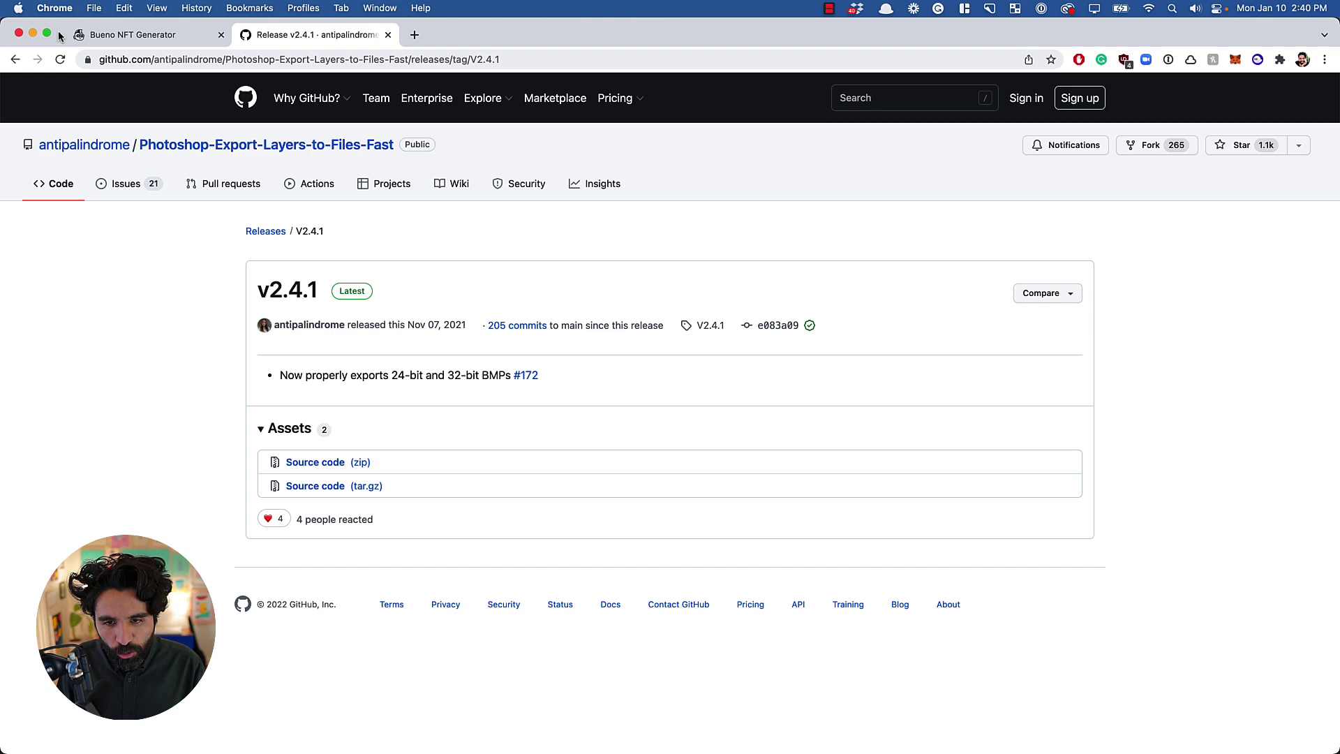
In Chrome, bring up the Bueno NFT Generator page at nft.bueno.art and close the GitHub release page
{"action": "left_click", "coordinate": [91, 35]}
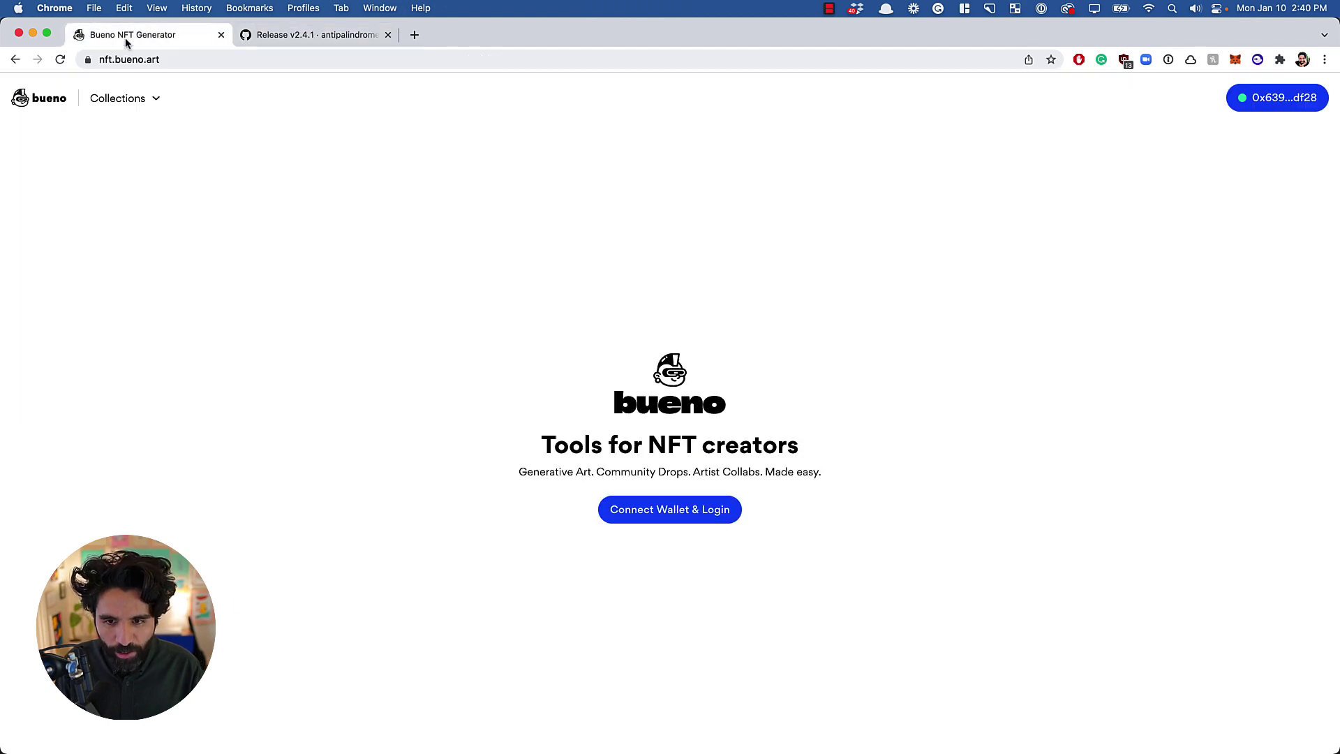
{"action": "left_click", "coordinate": [166, 61]}
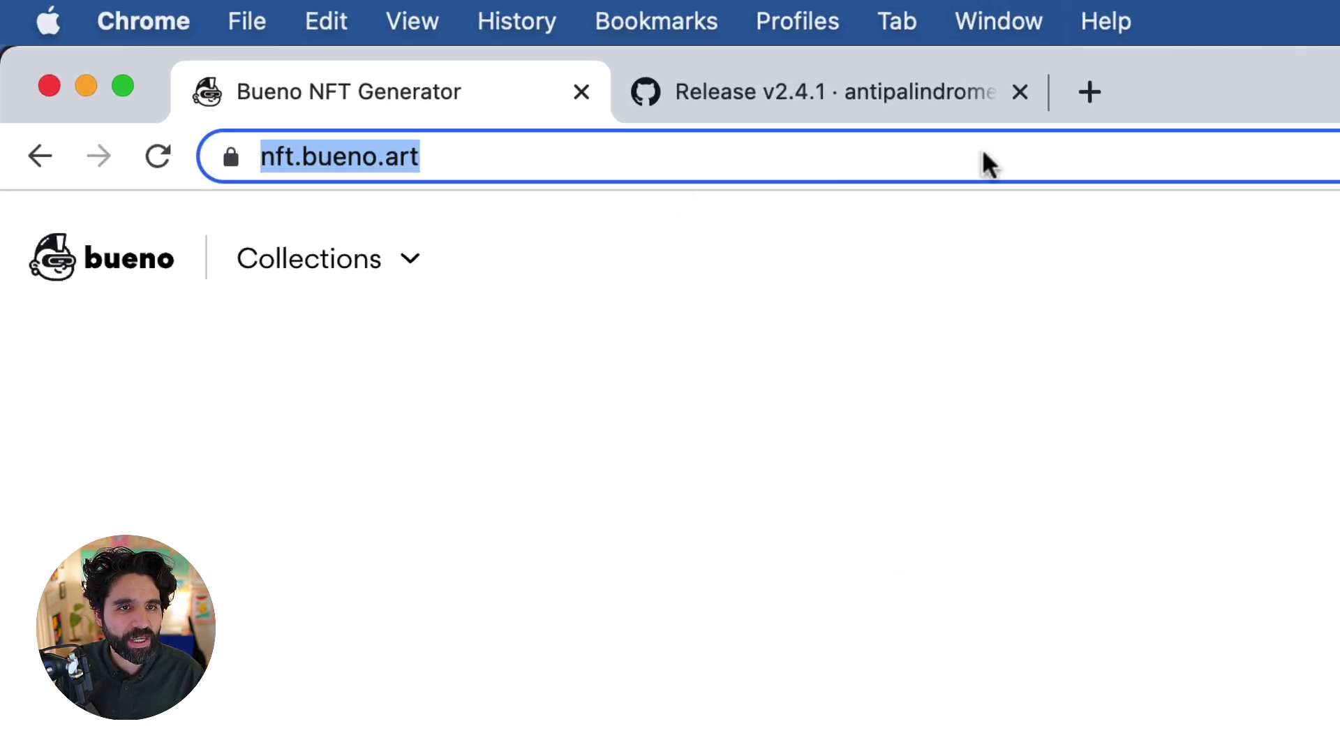
{"action": "left_click", "coordinate": [1020, 93]}
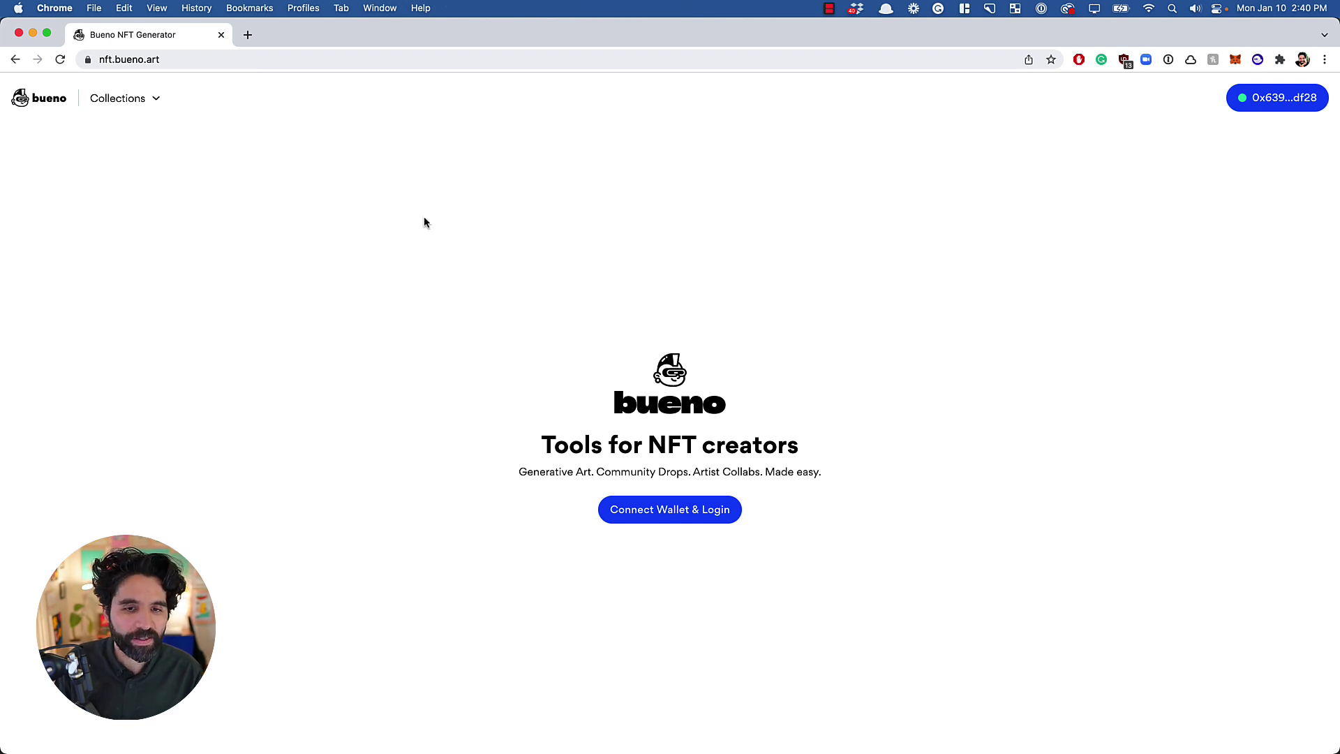
Connect the wallet to log in to Bueno and browse the existing collections on the dashboard
{"action": "left_click", "coordinate": [675, 520]}
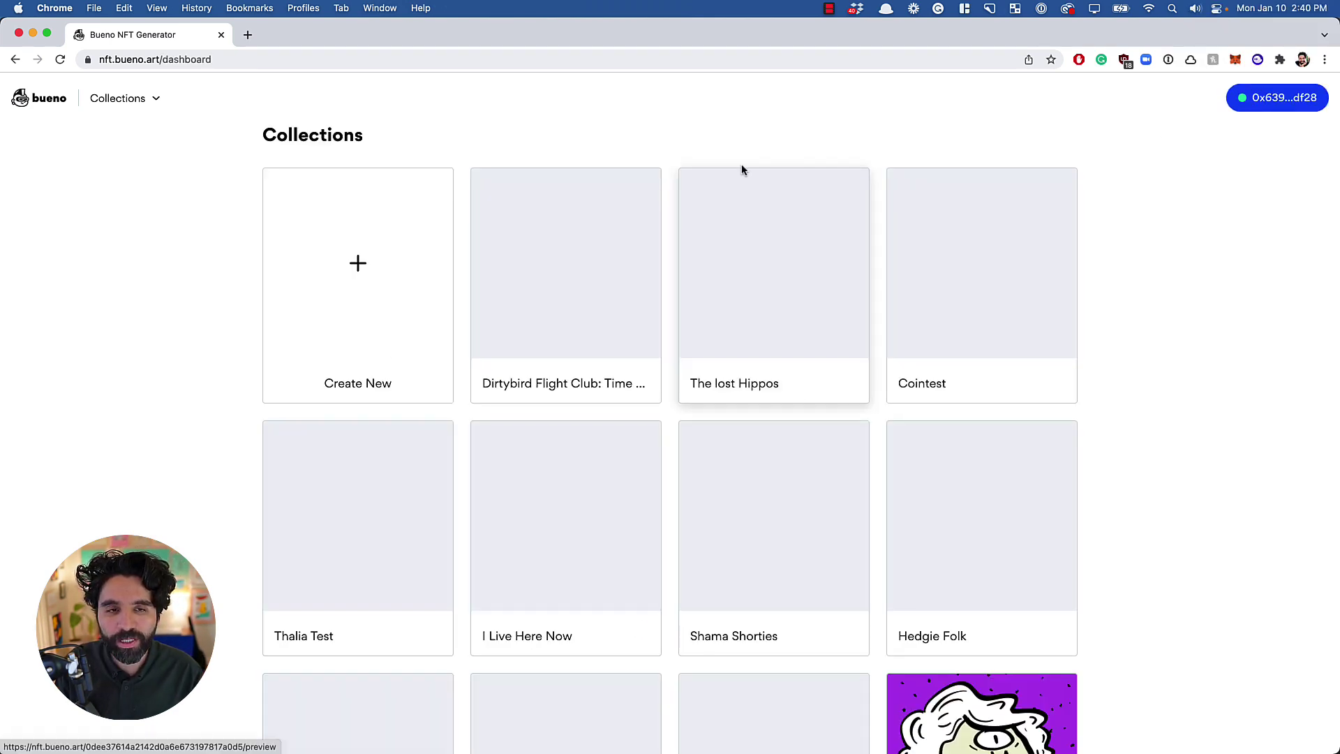
{"action": "scroll", "coordinate": [627, 155], "scroll_direction": "down", "scroll_amount": 10}
{"action": "scroll", "coordinate": [628, 162], "scroll_direction": "up", "scroll_amount": 10}
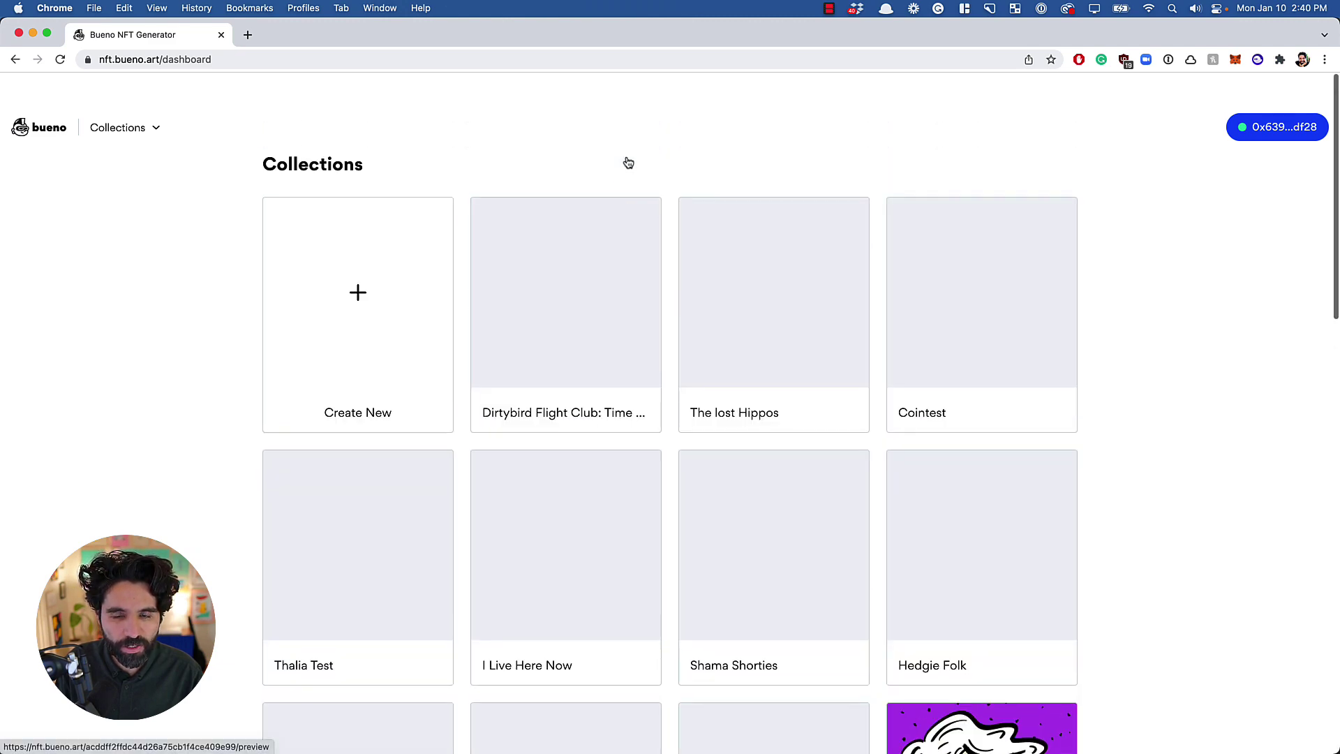
{"action": "scroll", "coordinate": [663, 170], "scroll_direction": "down", "scroll_amount": 3}
{"action": "scroll", "coordinate": [663, 174], "scroll_direction": "down", "scroll_amount": 10}
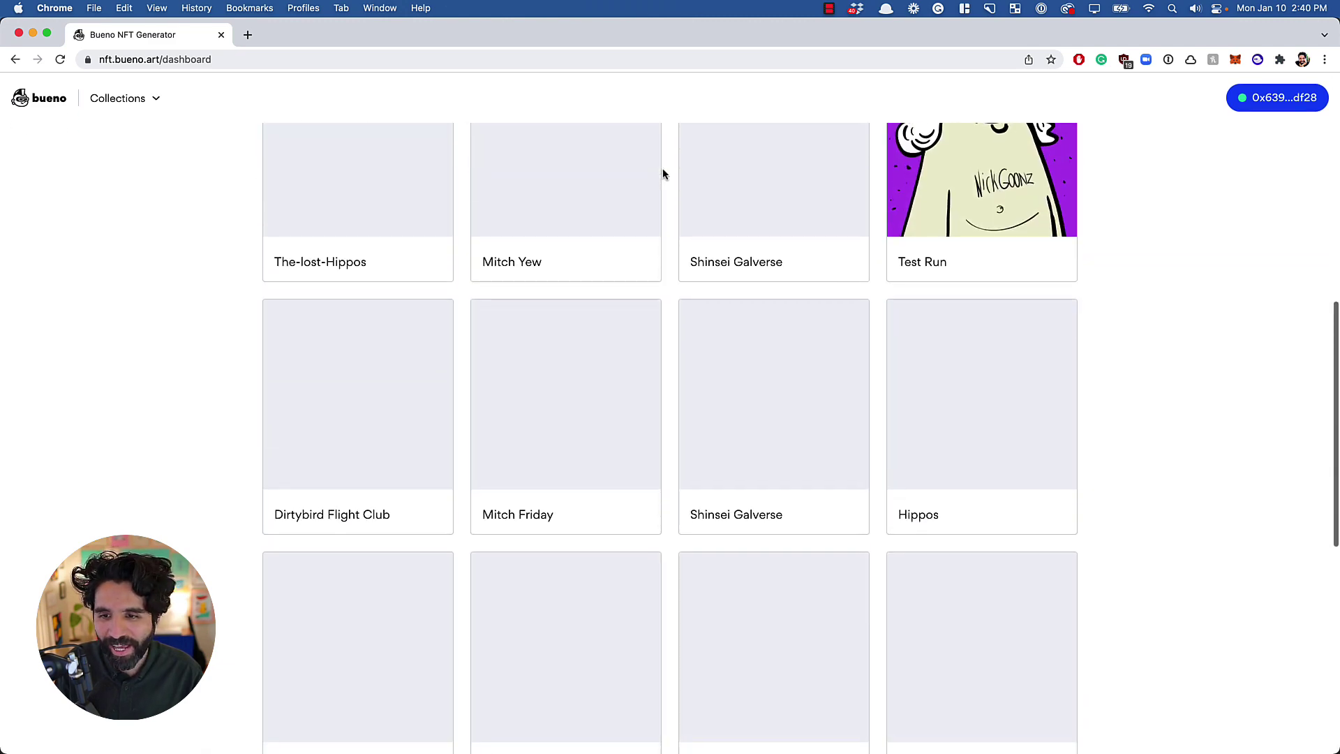
{"action": "scroll", "coordinate": [663, 174], "scroll_direction": "up", "scroll_amount": 8}
{"action": "scroll", "coordinate": [663, 173], "scroll_direction": "up", "scroll_amount": 6}
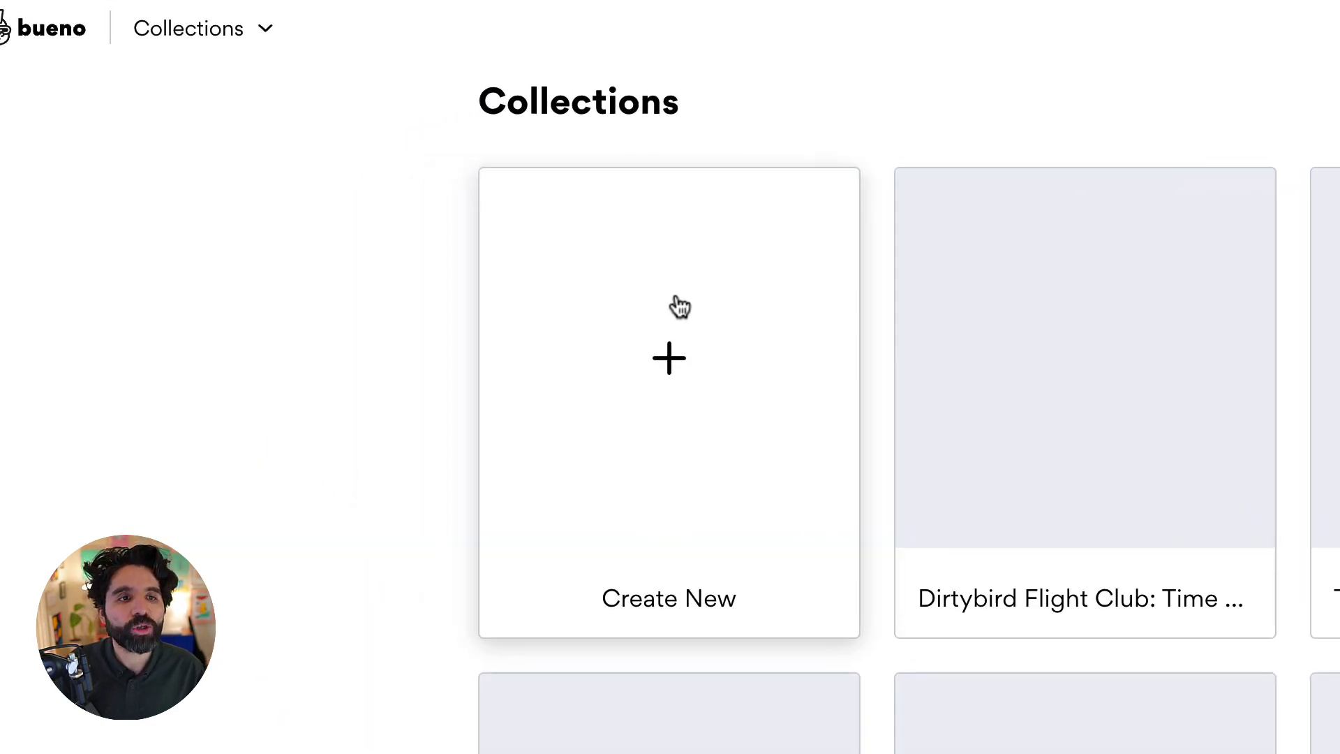
Create a new collection named Test Bueno with a count of 10000
{"action": "left_click", "coordinate": [679, 305]}
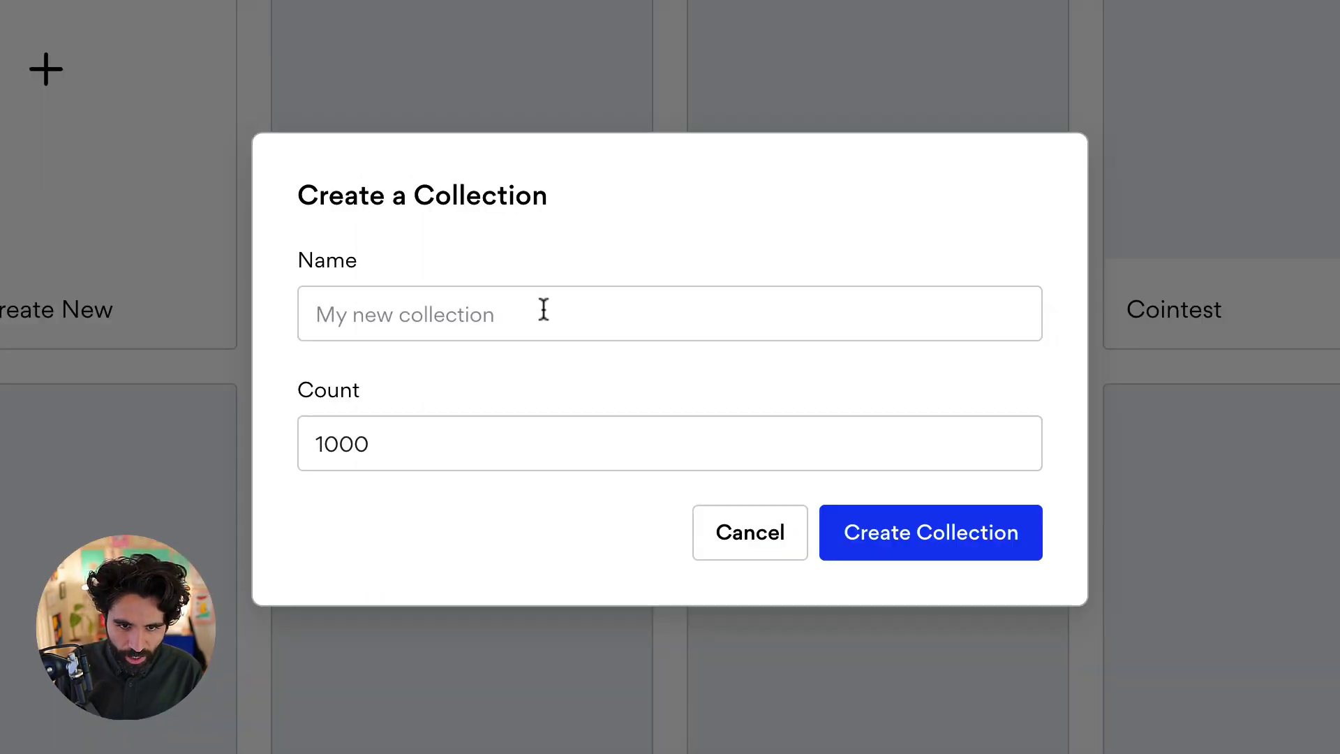
{"action": "left_click", "coordinate": [544, 309]}
{"action": "type", "text": "Test Bueno"}
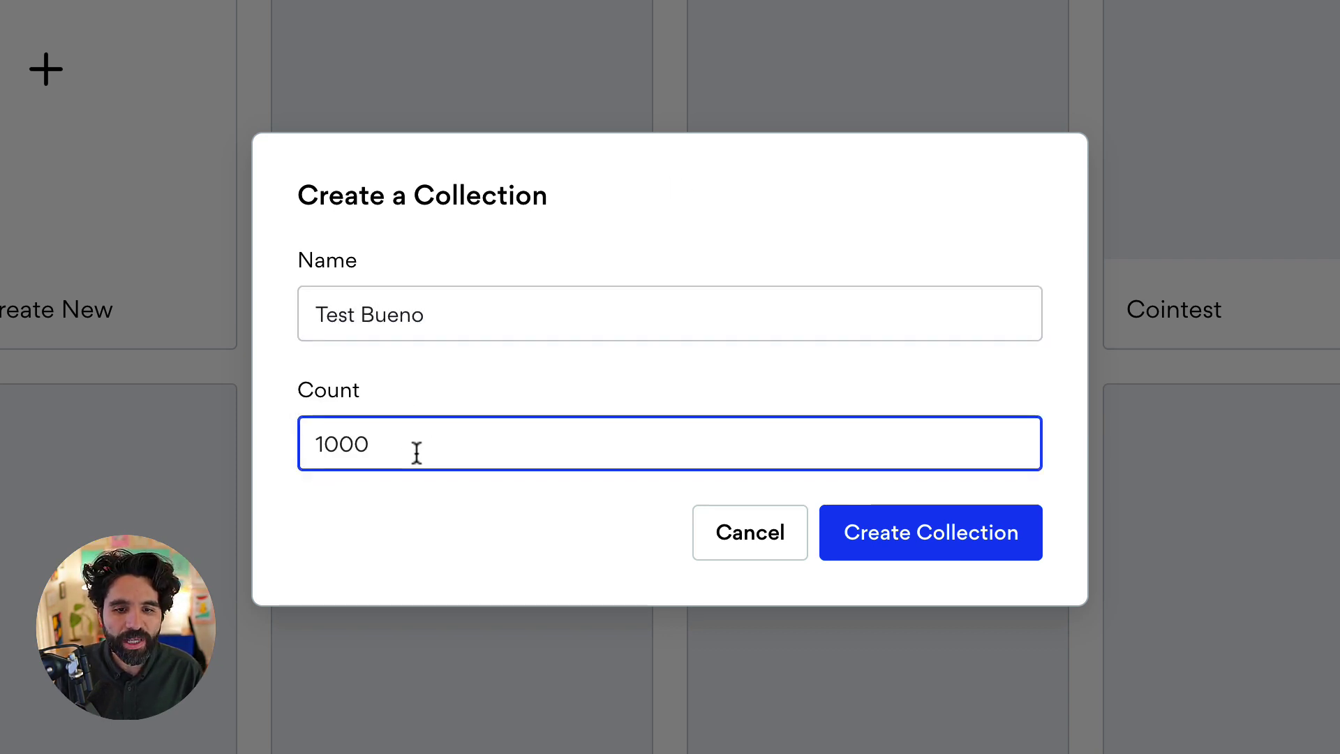
{"action": "key", "text": "Left"}
{"action": "key", "text": "Left"}
{"action": "key", "text": "Left"}
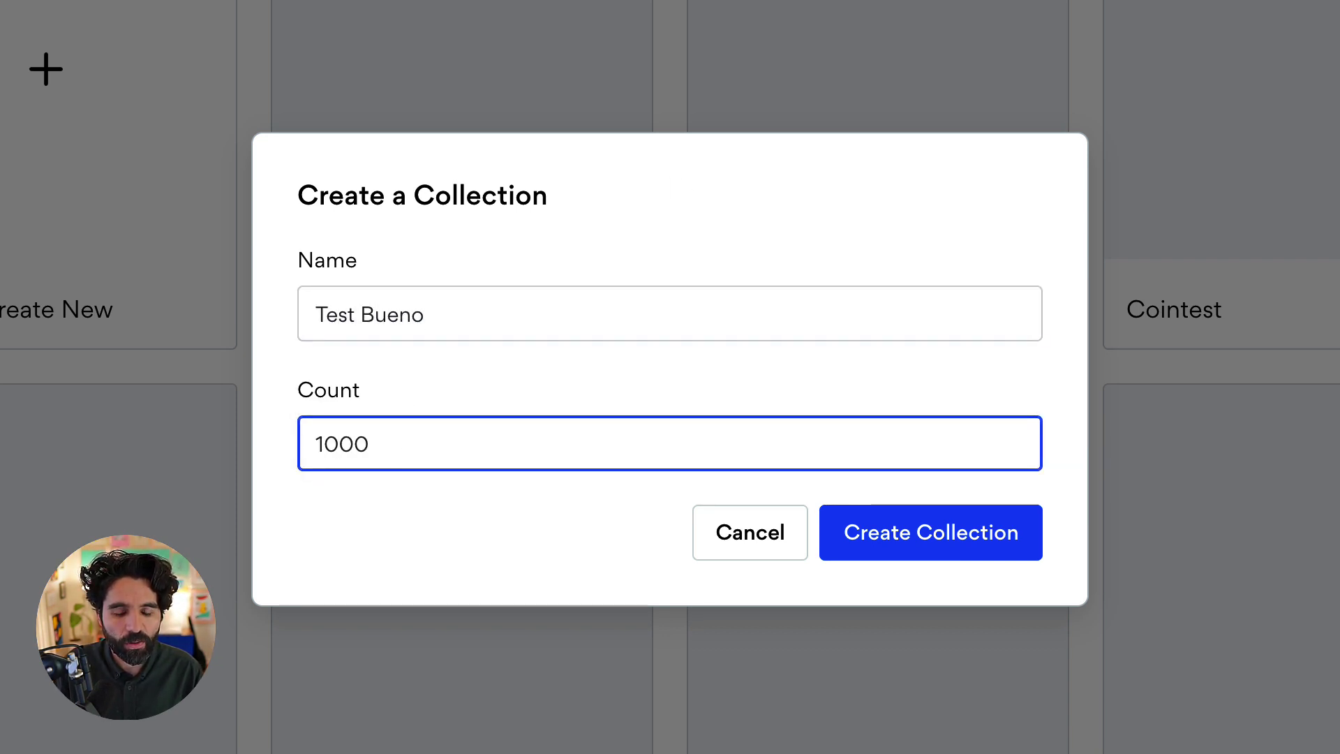
{"action": "key", "text": "Right"}
{"action": "key", "text": "Right"}
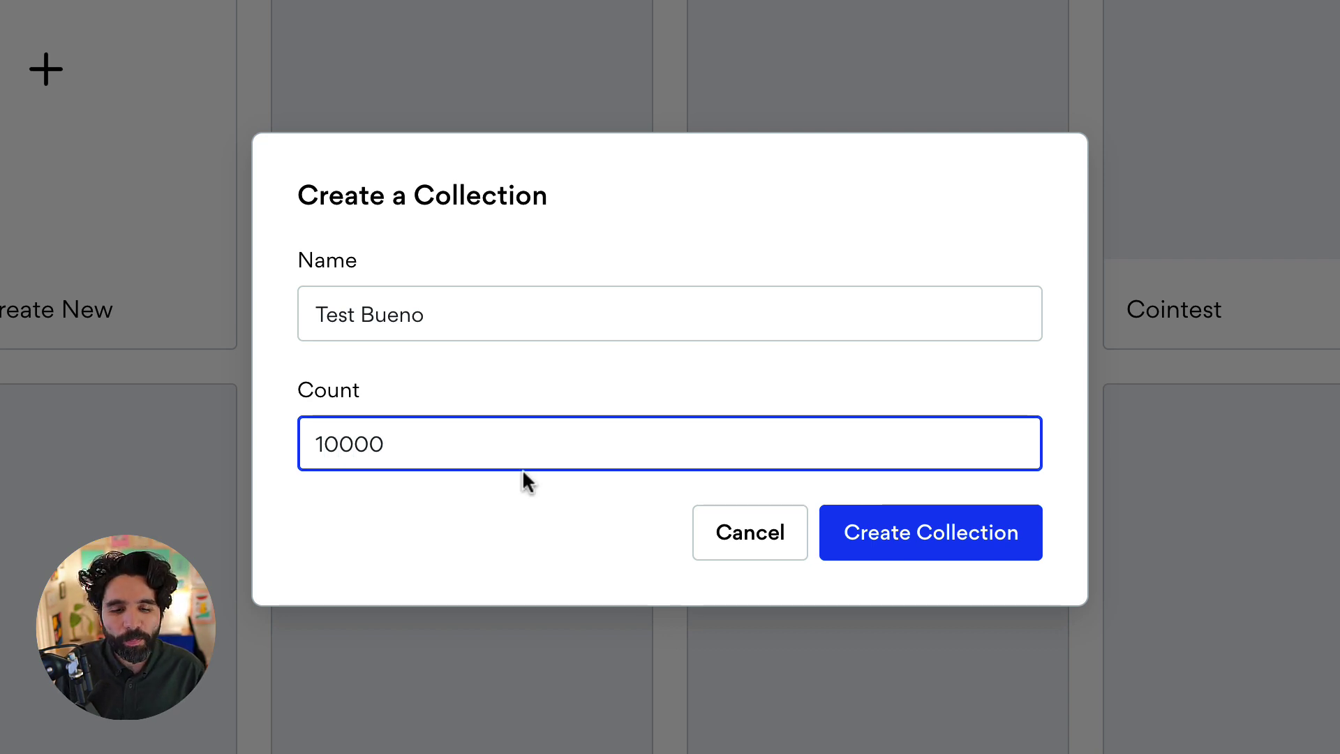
{"action": "left_click", "coordinate": [949, 548]}
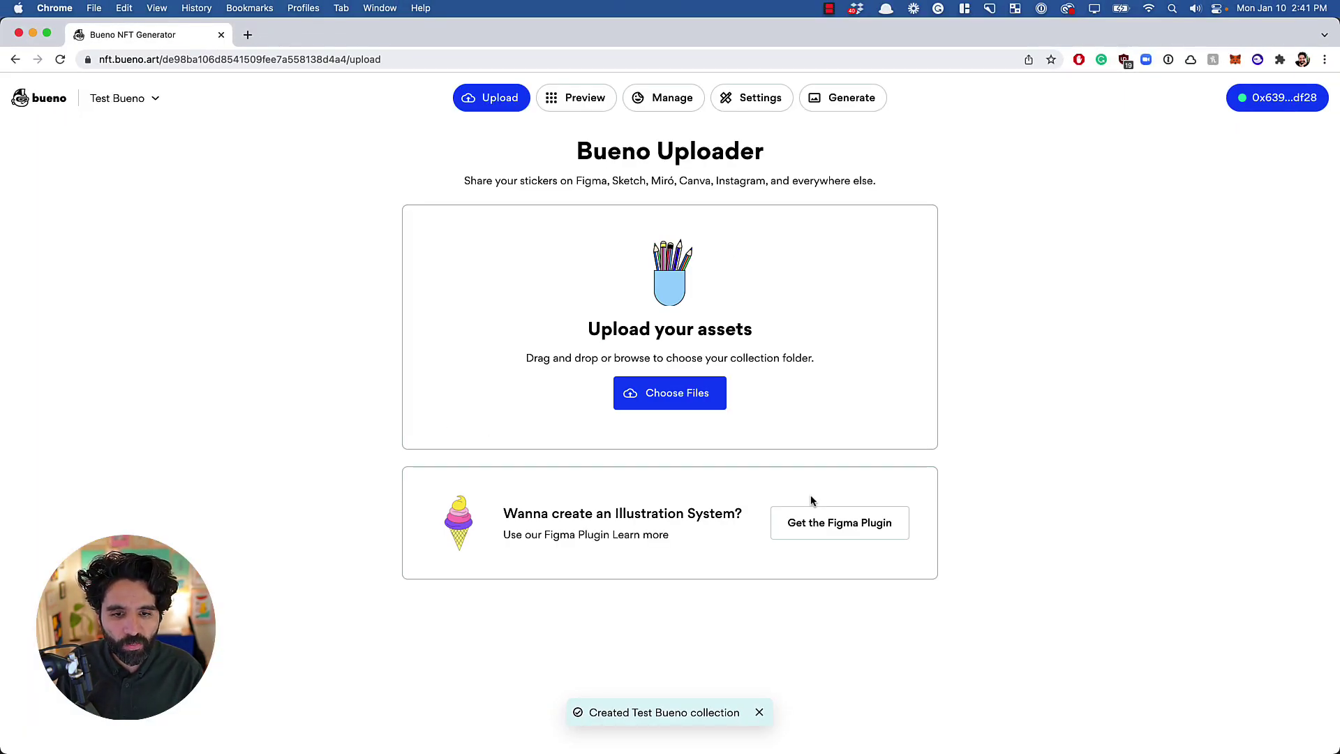
Upload the Buena Gente folder to the Test Bueno collection and look through the token previews generated from it
{"action": "key", "text": "super+Tab"}
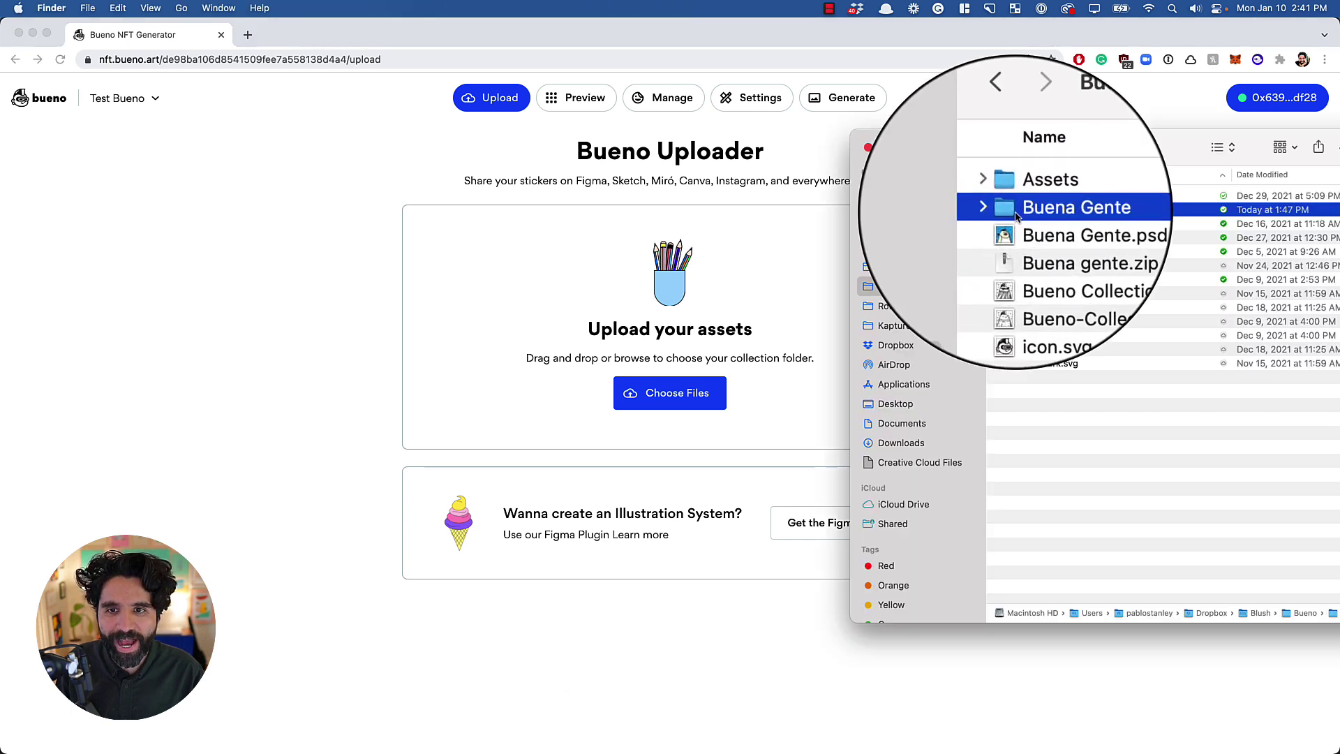
{"action": "left_click_drag", "start_coordinate": [1015, 214], "coordinate": [655, 319]}
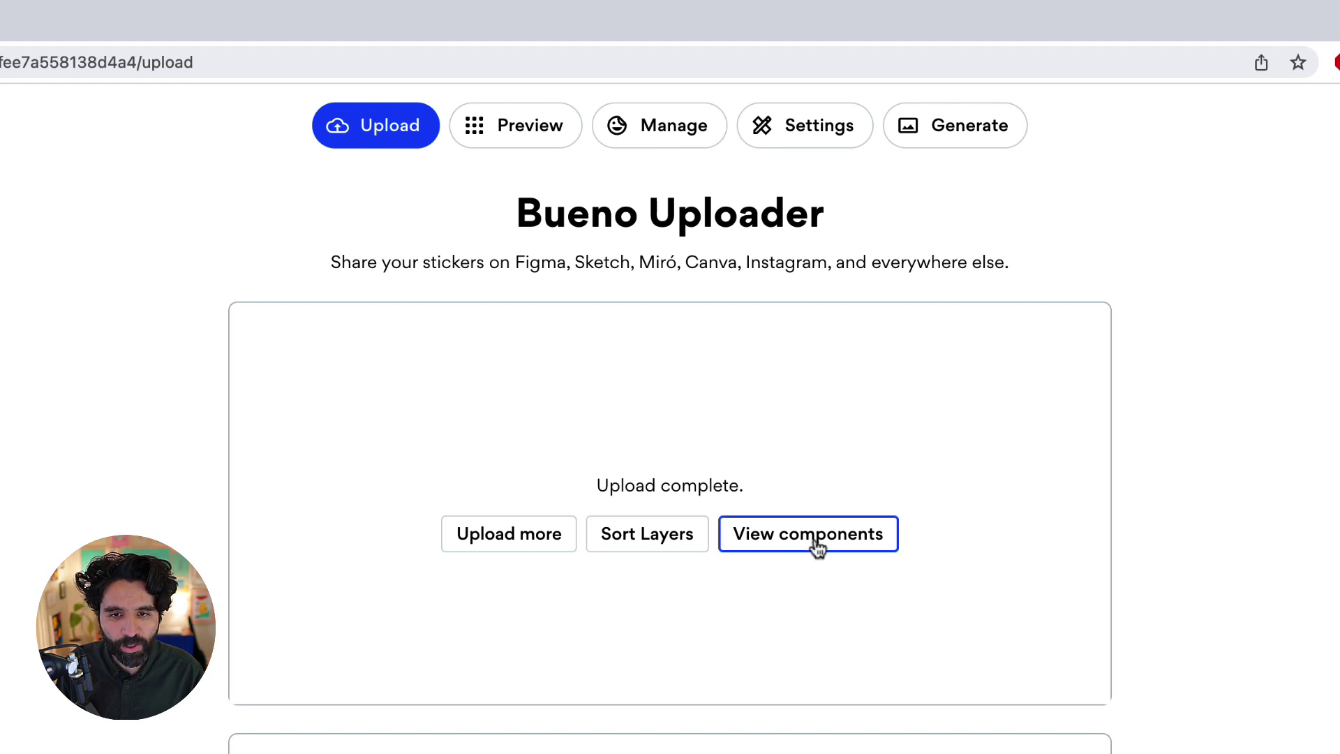
{"action": "left_click", "coordinate": [542, 130]}
{"action": "scroll", "coordinate": [440, 588], "scroll_direction": "down", "scroll_amount": 8}
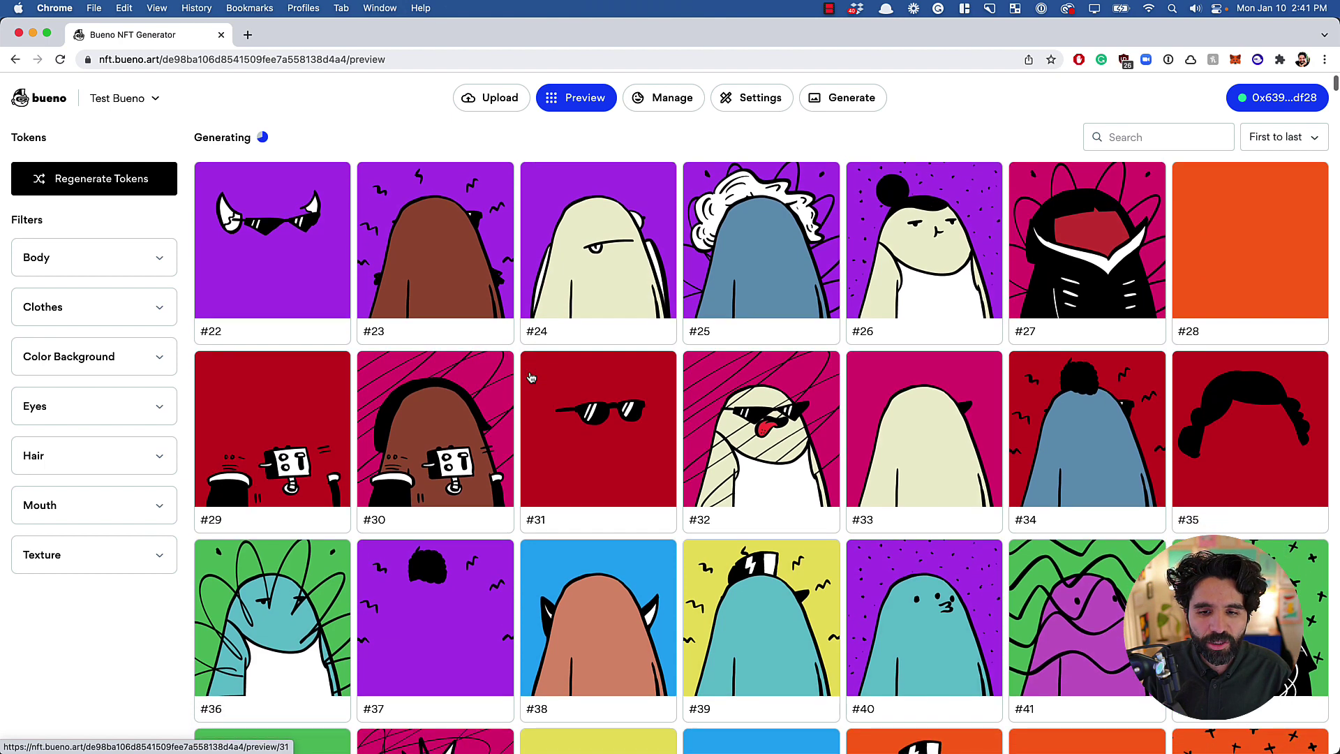
{"action": "scroll", "coordinate": [531, 377], "scroll_direction": "up", "scroll_amount": 8}
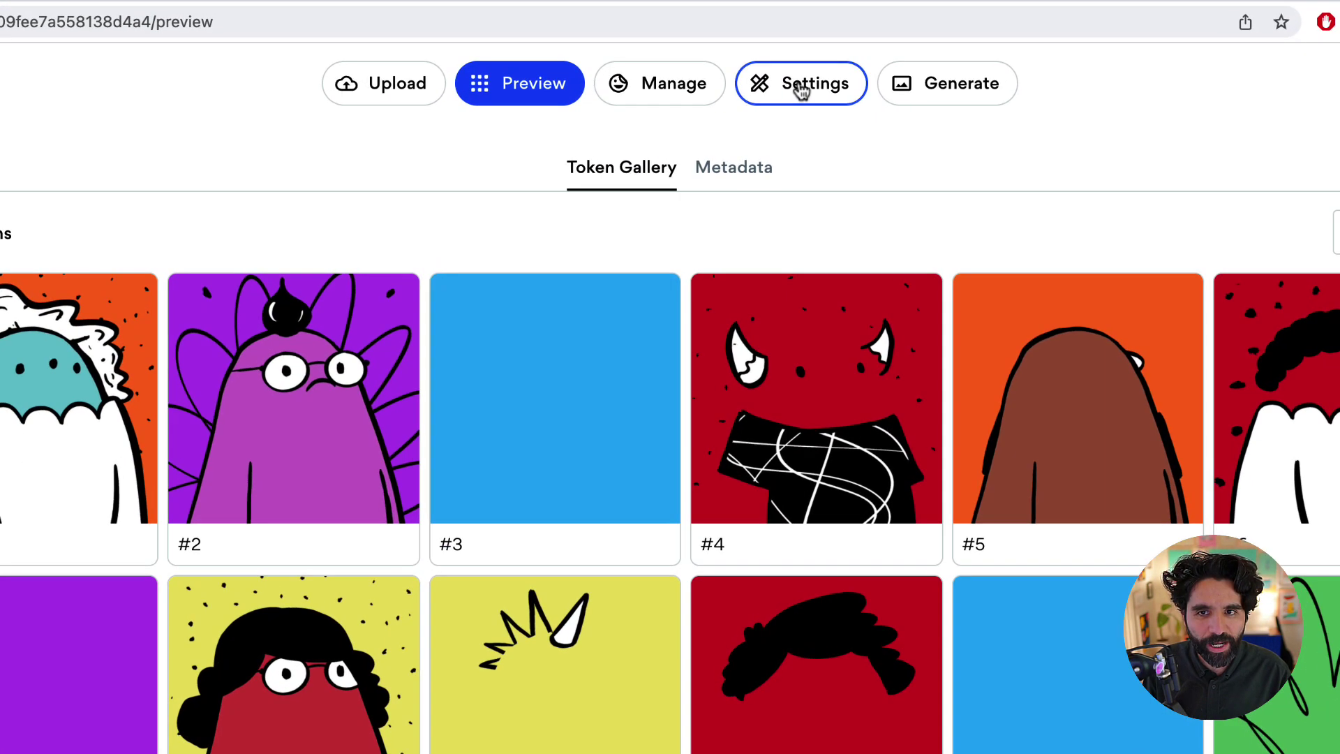
In the collection's layer settings, reorder the attributes so Color Background is last and Body sits between Mouth and Texture
{"action": "left_click", "coordinate": [752, 98]}
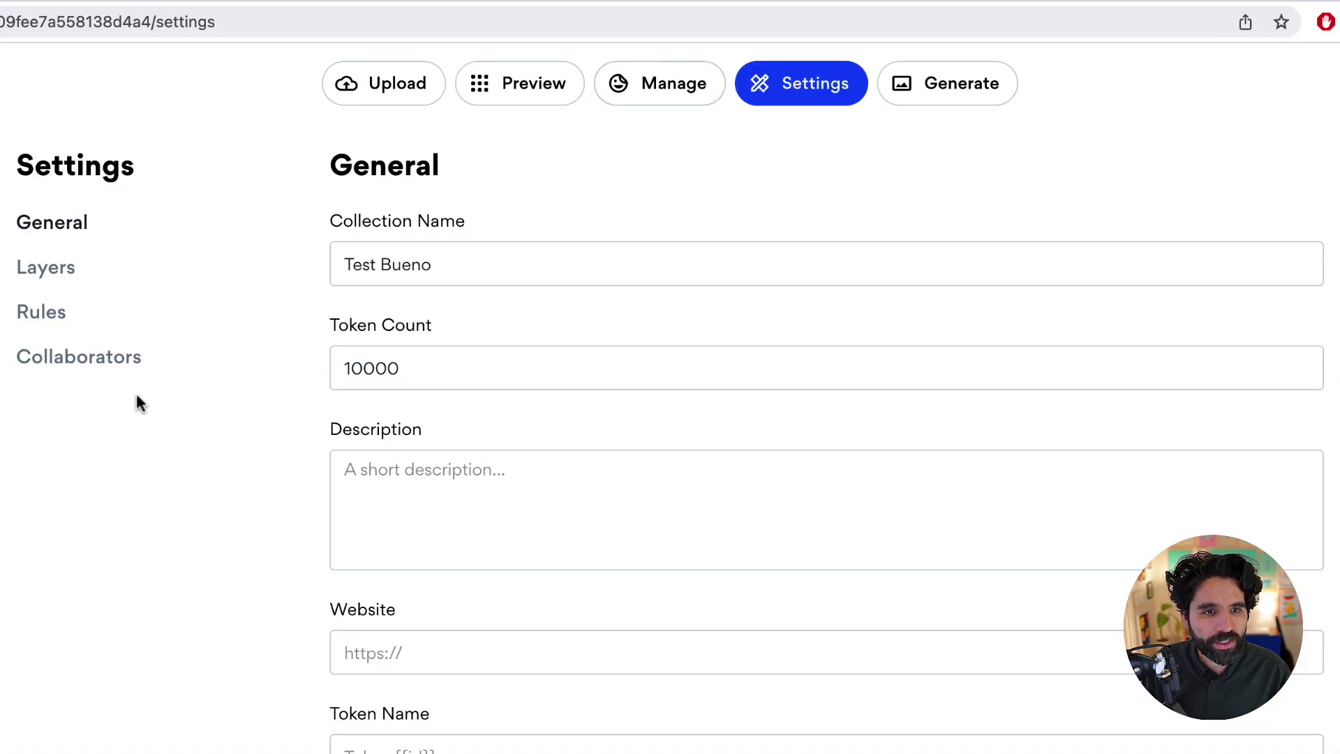
{"action": "left_click", "coordinate": [49, 271]}
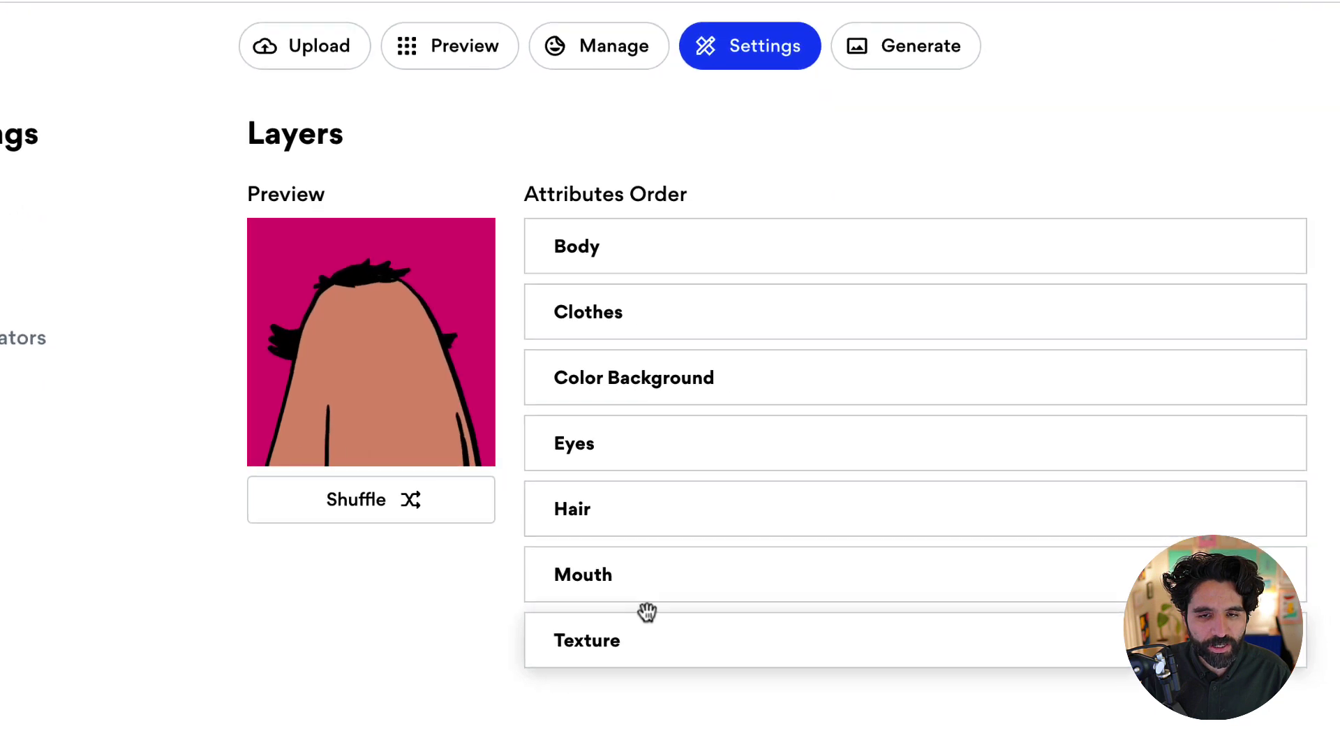
{"action": "mouse_move", "coordinate": [490, 334]}
{"action": "left_mouse_down"}
{"action": "mouse_move", "coordinate": [473, 664]}
{"action": "mouse_move", "coordinate": [471, 637]}
{"action": "left_mouse_up"}
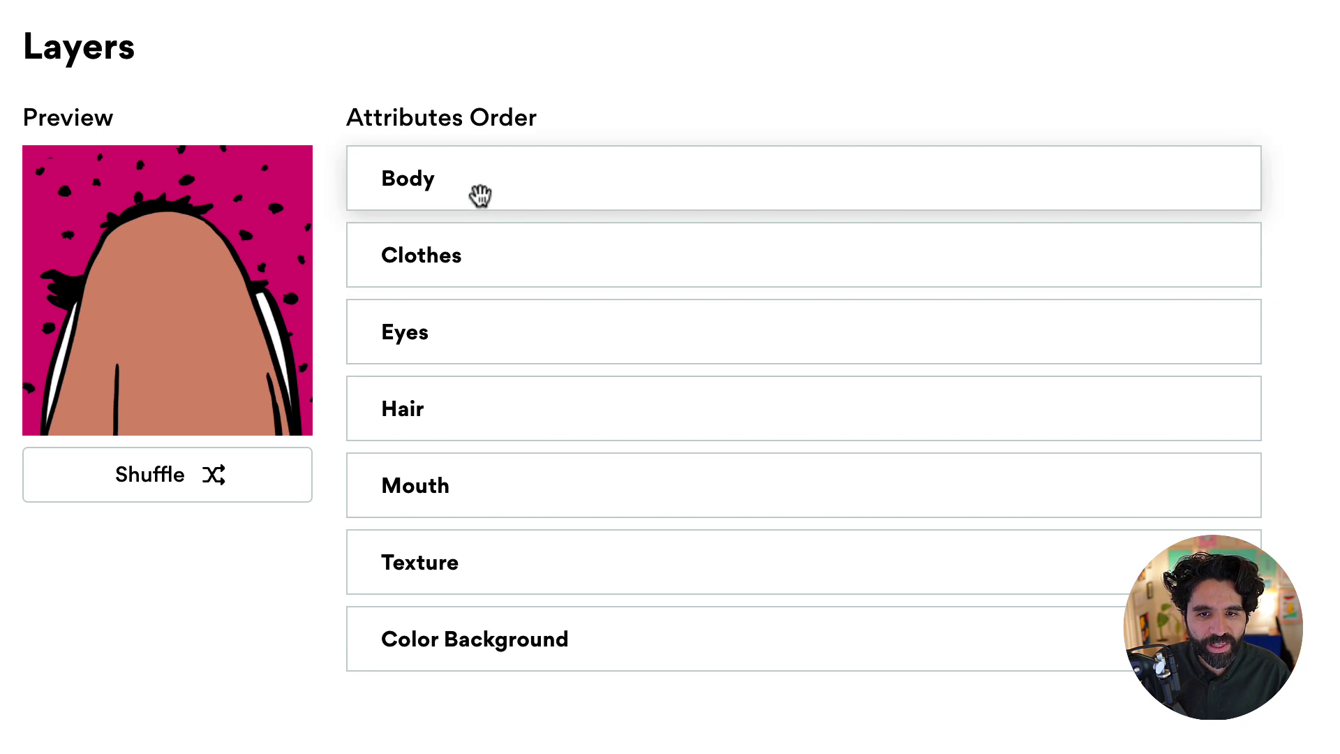
{"action": "left_click_drag", "start_coordinate": [479, 198], "coordinate": [469, 483]}
{"action": "left_click_drag", "start_coordinate": [469, 482], "coordinate": [467, 474]}
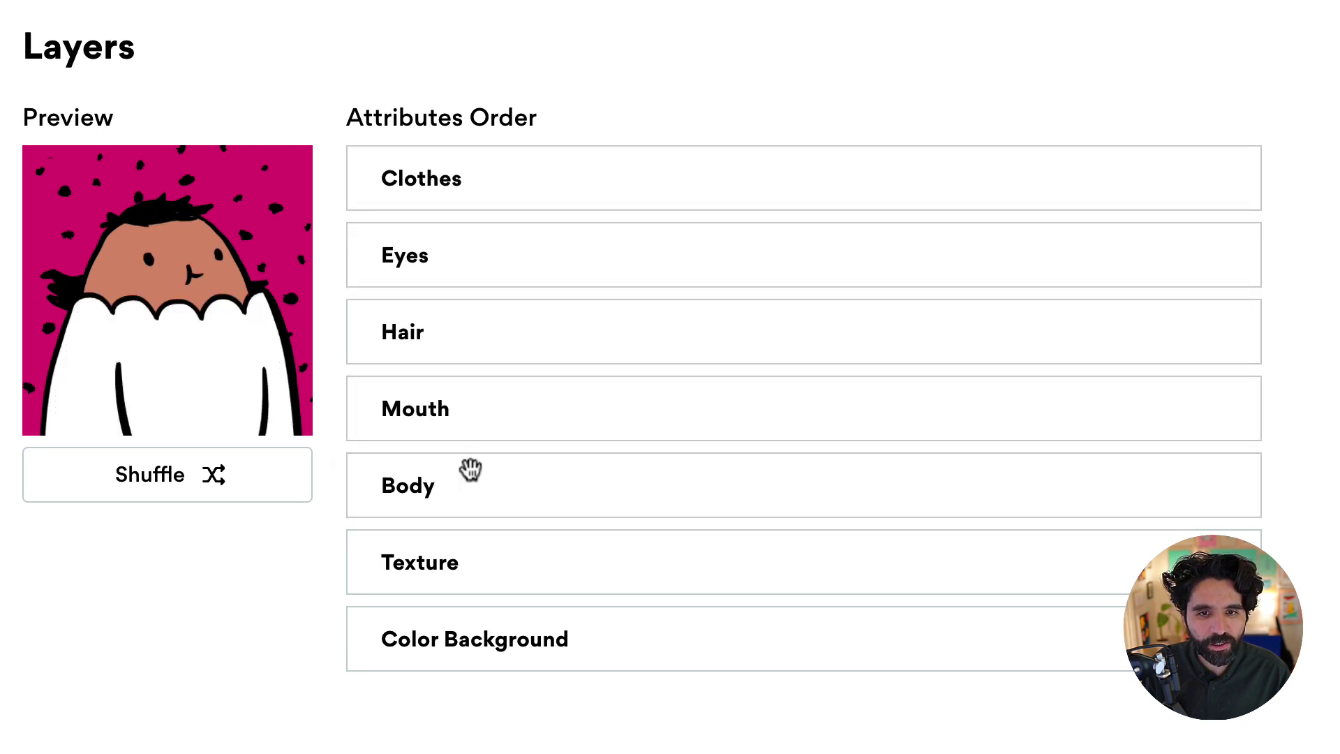
Shuffle the layer preview repeatedly to check the attribute order on different trait combinations
{"action": "left_click", "coordinate": [186, 493]}
{"action": "left_click", "coordinate": [185, 493]}
{"action": "left_click", "coordinate": [200, 494]}
{"action": "left_click", "coordinate": [200, 494]}
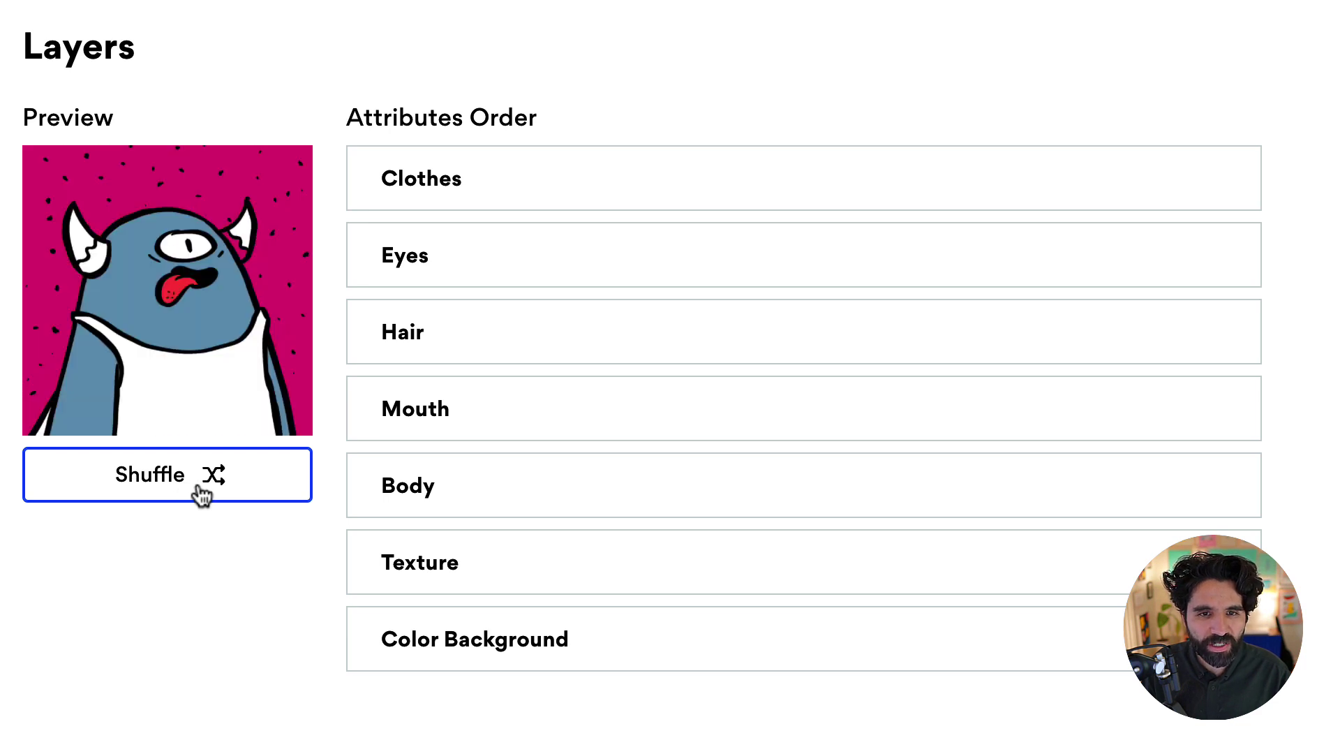
{"action": "left_click", "coordinate": [201, 494]}
{"action": "left_click", "coordinate": [200, 495]}
{"action": "left_click", "coordinate": [200, 494]}
{"action": "left_click", "coordinate": [201, 494]}
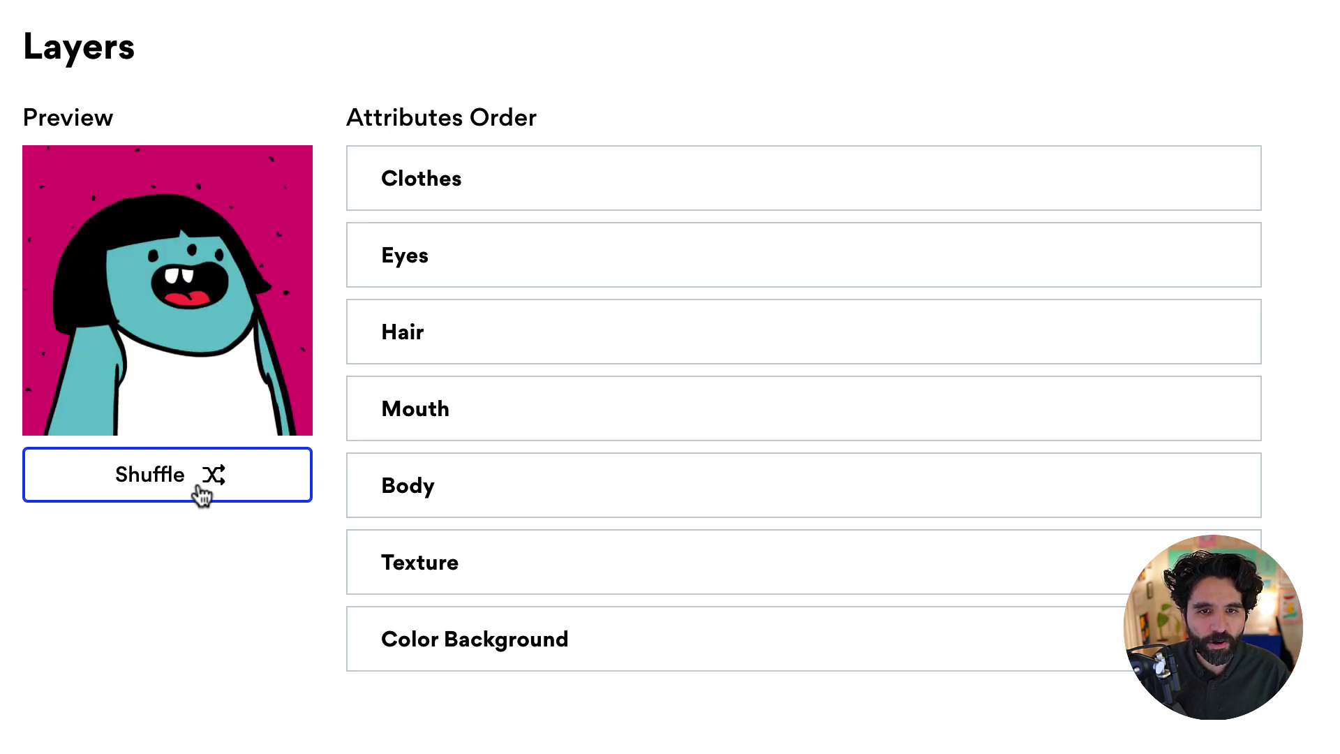
Return to the token gallery and look through the tokens with the new layer order
{"action": "scroll", "coordinate": [338, 149], "scroll_direction": "up", "scroll_amount": 3}
{"action": "left_click", "coordinate": [269, 125]}
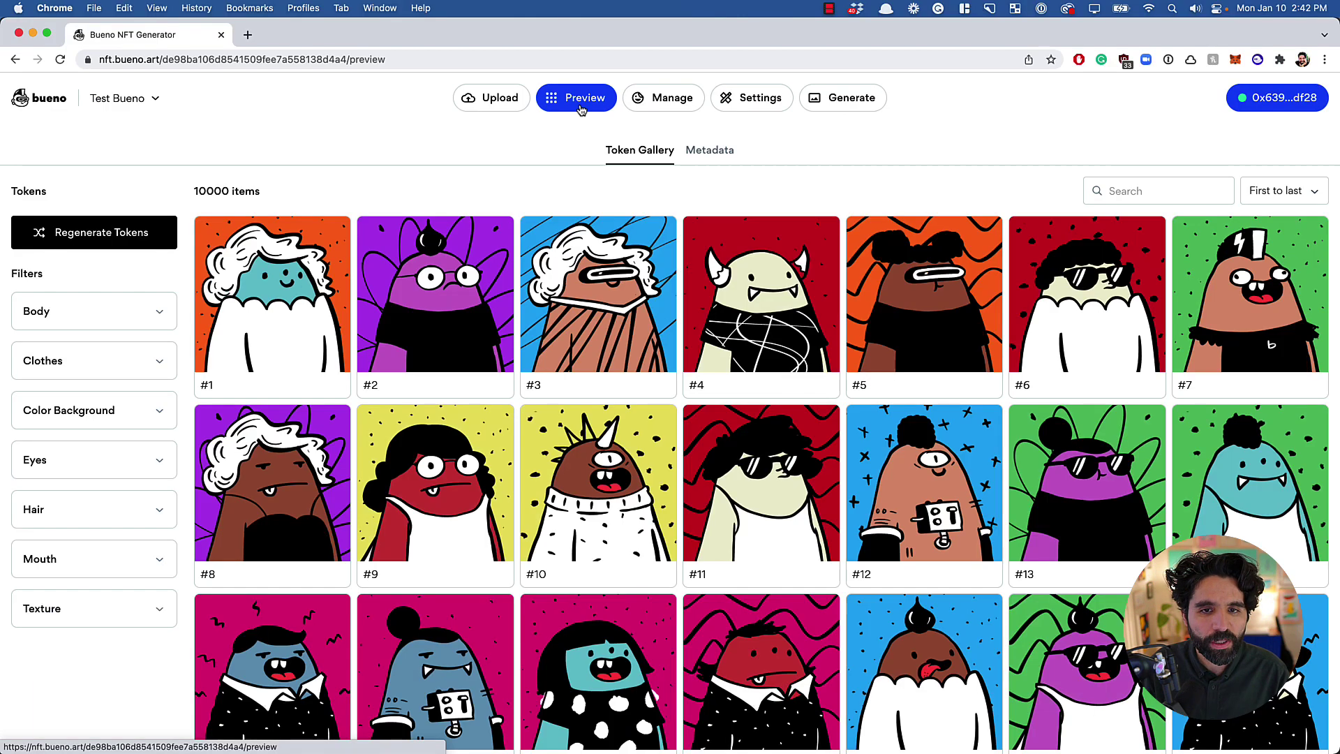
{"action": "scroll", "coordinate": [604, 434], "scroll_direction": "down", "scroll_amount": 6}
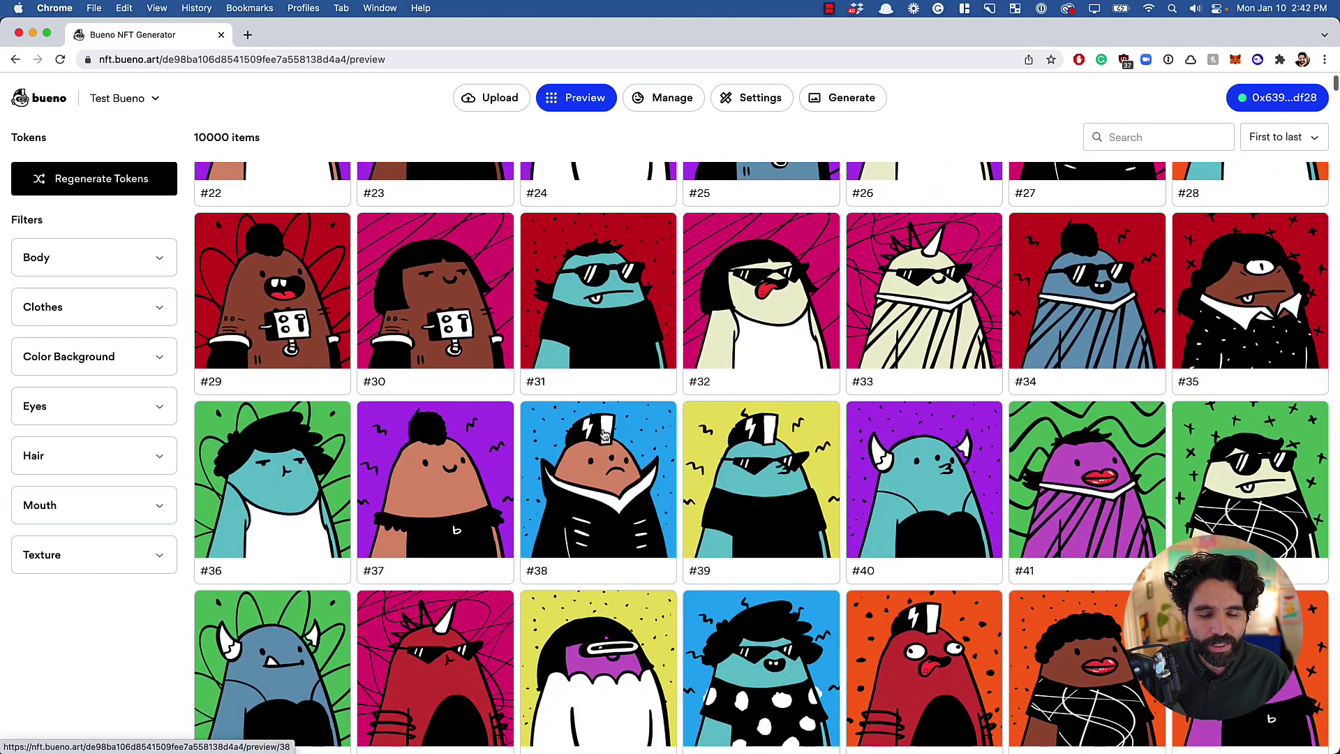
{"action": "scroll", "coordinate": [605, 434], "scroll_direction": "up", "scroll_amount": 10}
{"action": "scroll", "coordinate": [864, 376], "scroll_direction": "down", "scroll_amount": 3}
{"action": "scroll", "coordinate": [863, 377], "scroll_direction": "down", "scroll_amount": 5}
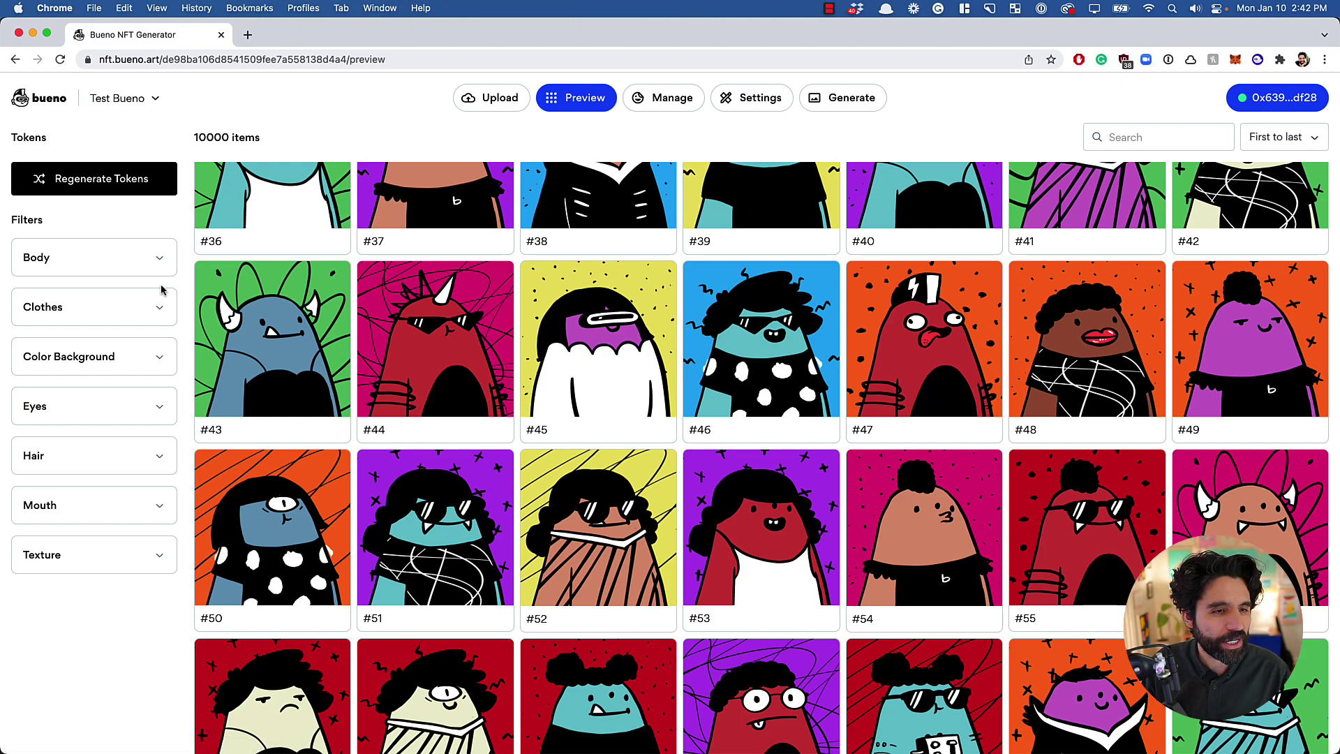
{"action": "scroll", "coordinate": [600, 369], "scroll_direction": "up", "scroll_amount": 10}
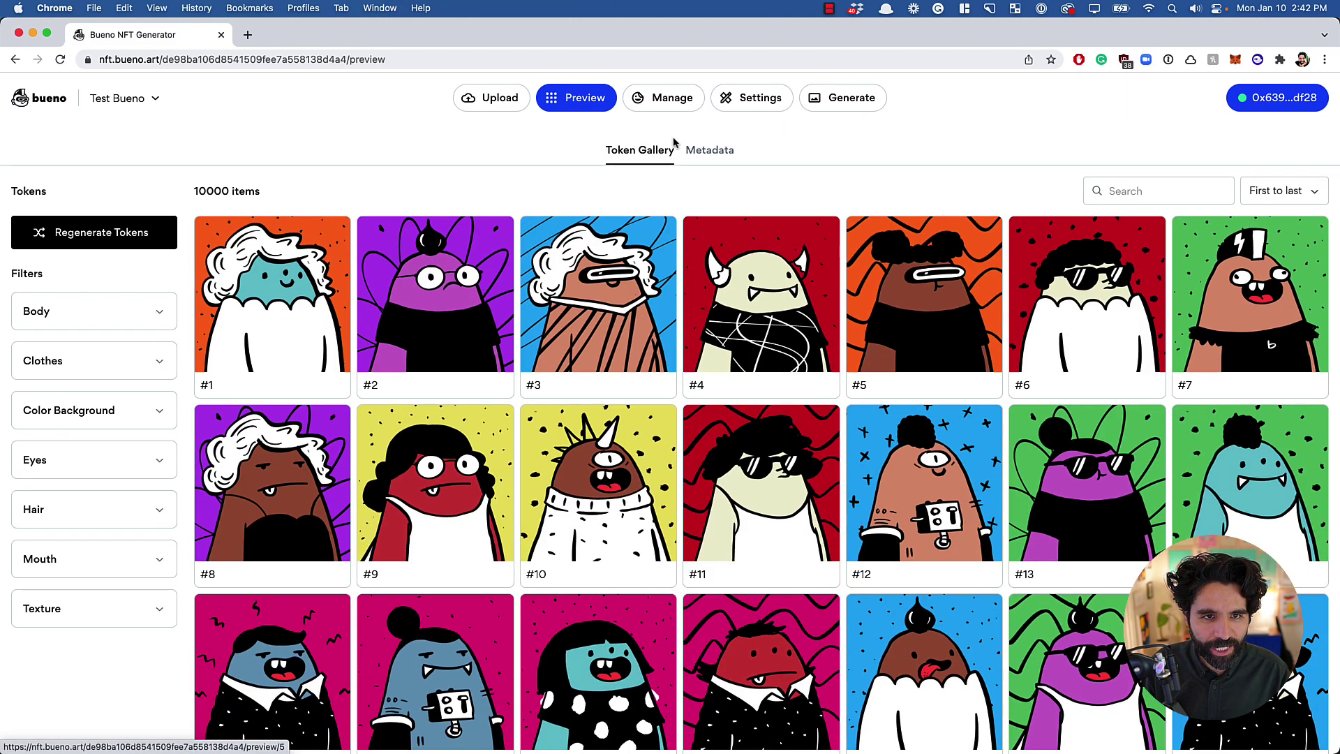
{"action": "scroll", "coordinate": [434, 347], "scroll_direction": "down", "scroll_amount": 6}
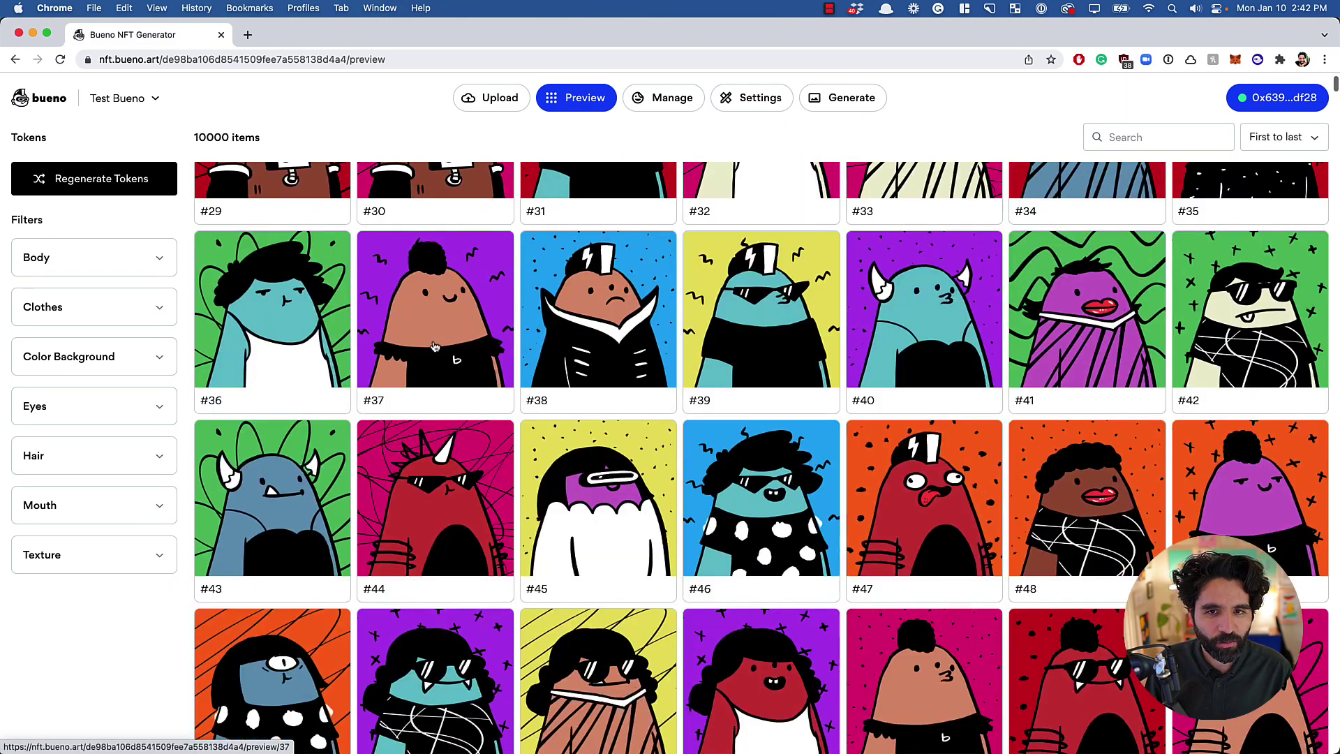
{"action": "scroll", "coordinate": [435, 347], "scroll_direction": "up", "scroll_amount": 8}
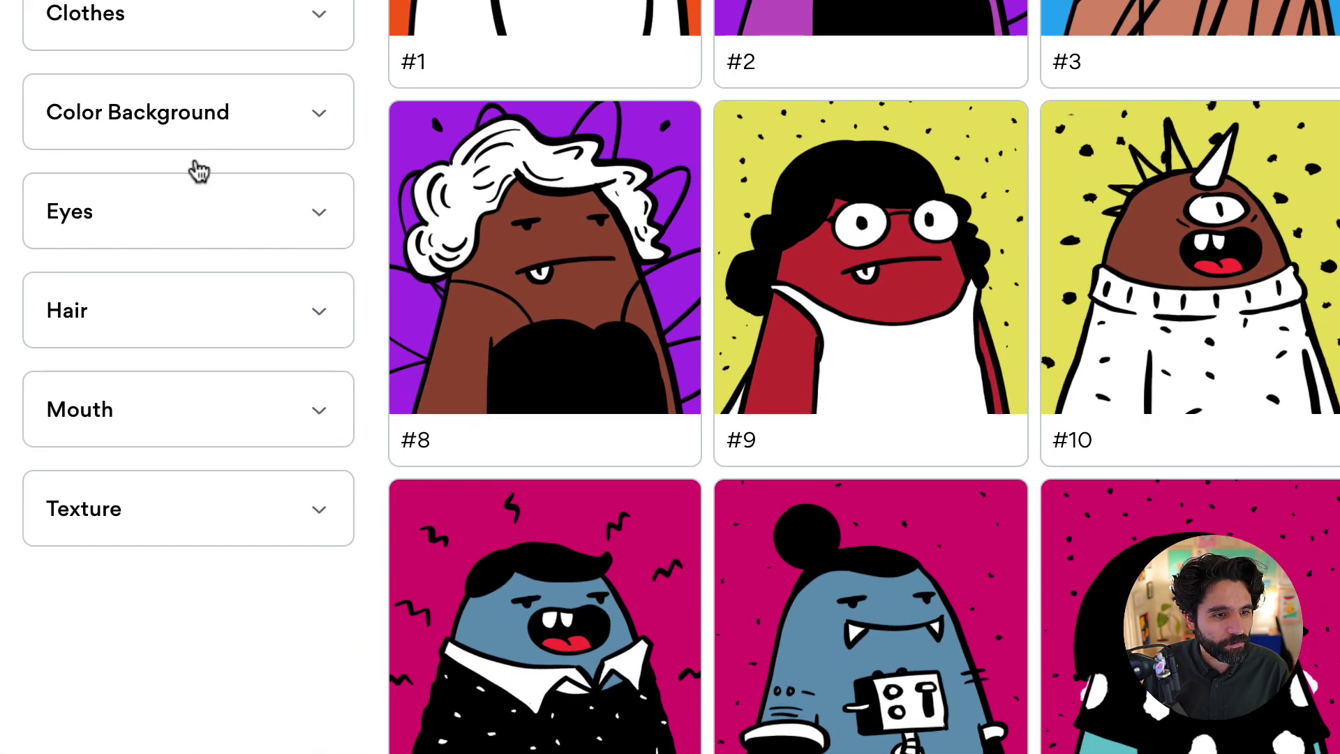
Filter the token gallery by the Glam Shades eyes and browse the matching tokens
{"action": "left_click", "coordinate": [199, 207]}
{"action": "scroll", "coordinate": [261, 314], "scroll_direction": "down", "scroll_amount": 2}
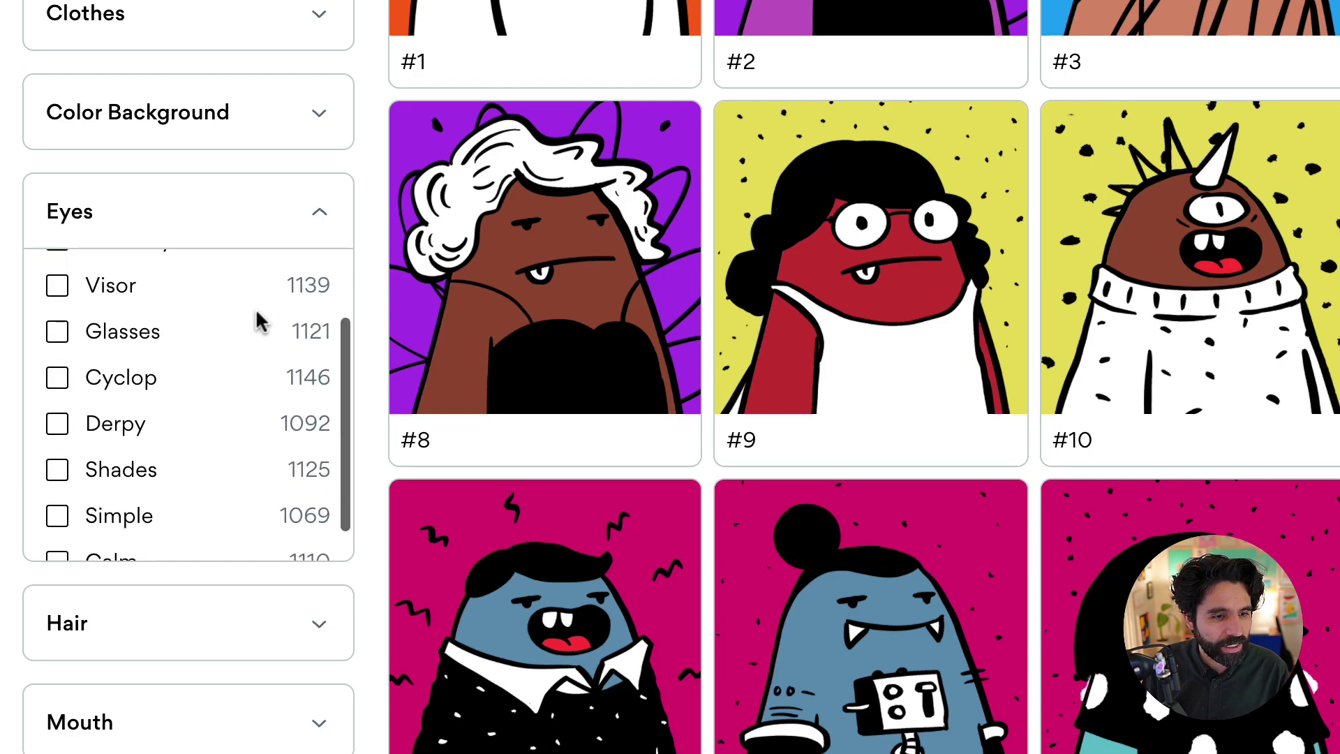
{"action": "scroll", "coordinate": [260, 315], "scroll_direction": "up", "scroll_amount": 2}
{"action": "left_click", "coordinate": [176, 290]}
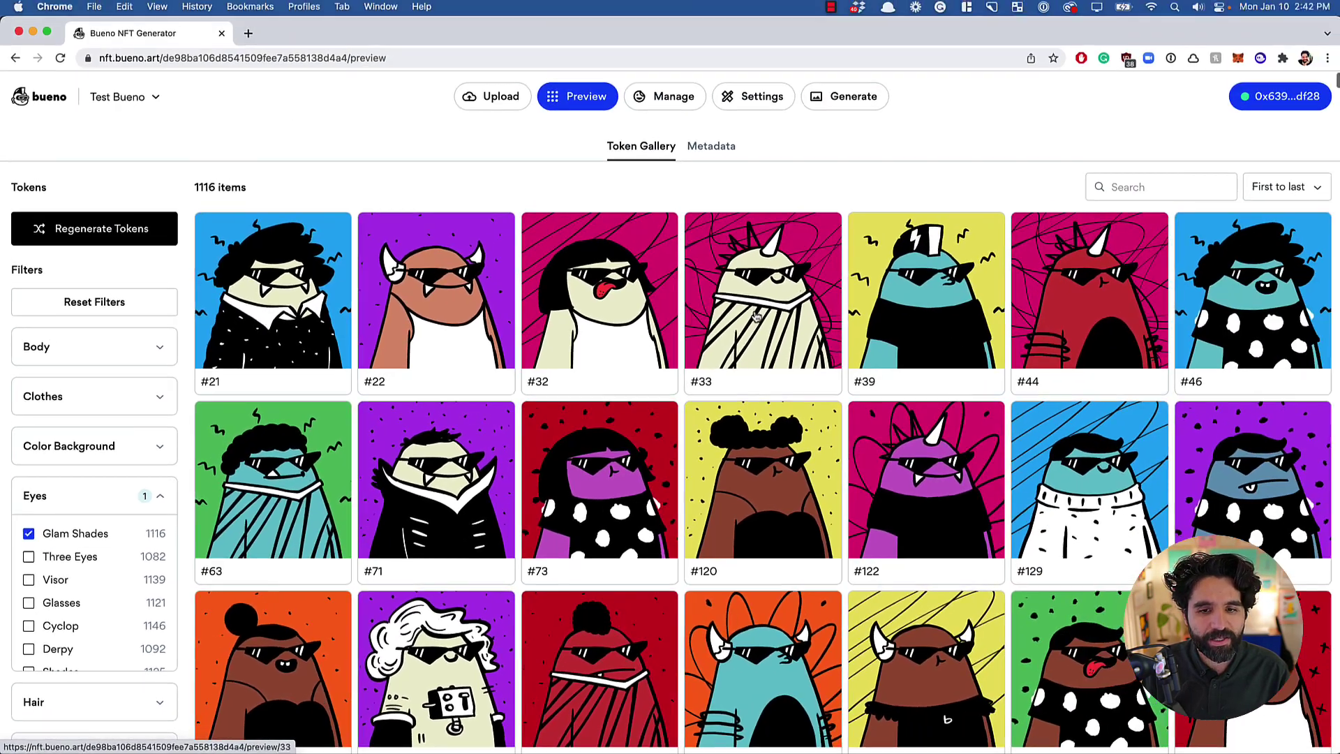
{"action": "scroll", "coordinate": [1178, 174], "scroll_direction": "down", "scroll_amount": 8}
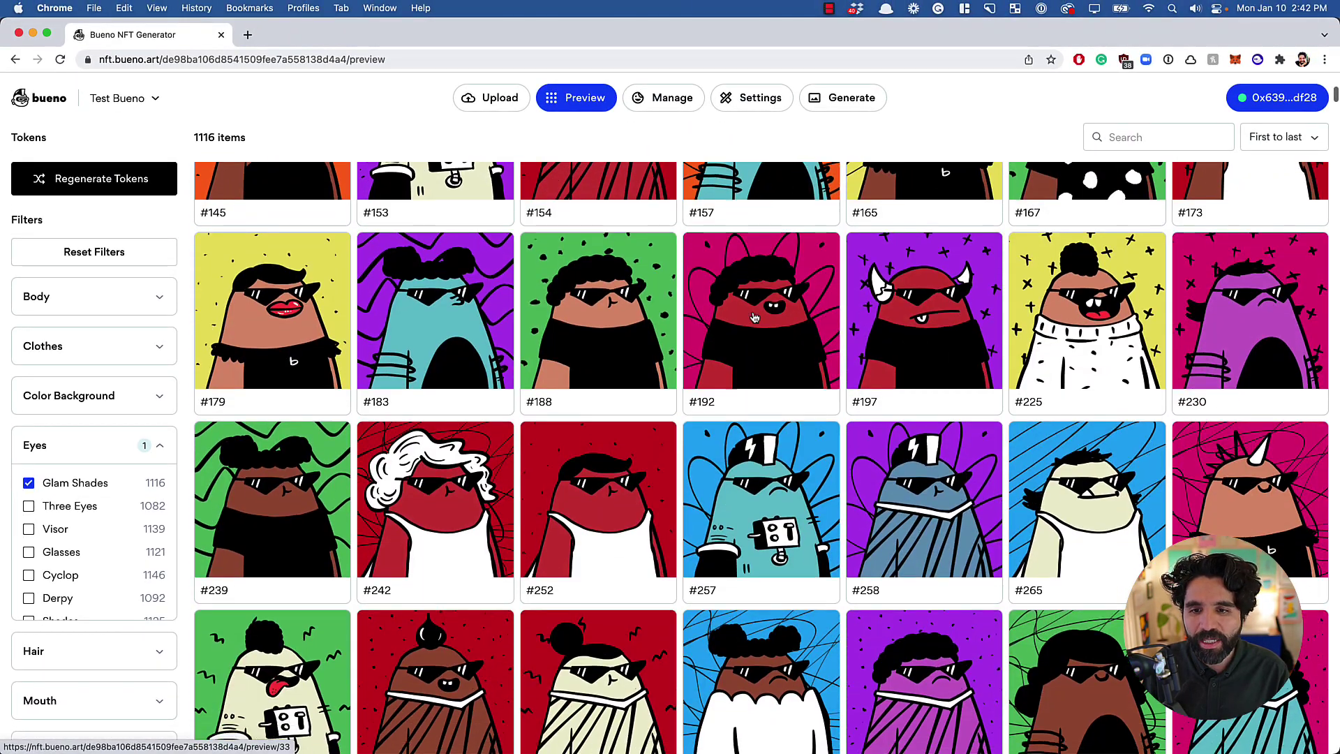
{"action": "scroll", "coordinate": [755, 317], "scroll_direction": "down", "scroll_amount": 2}
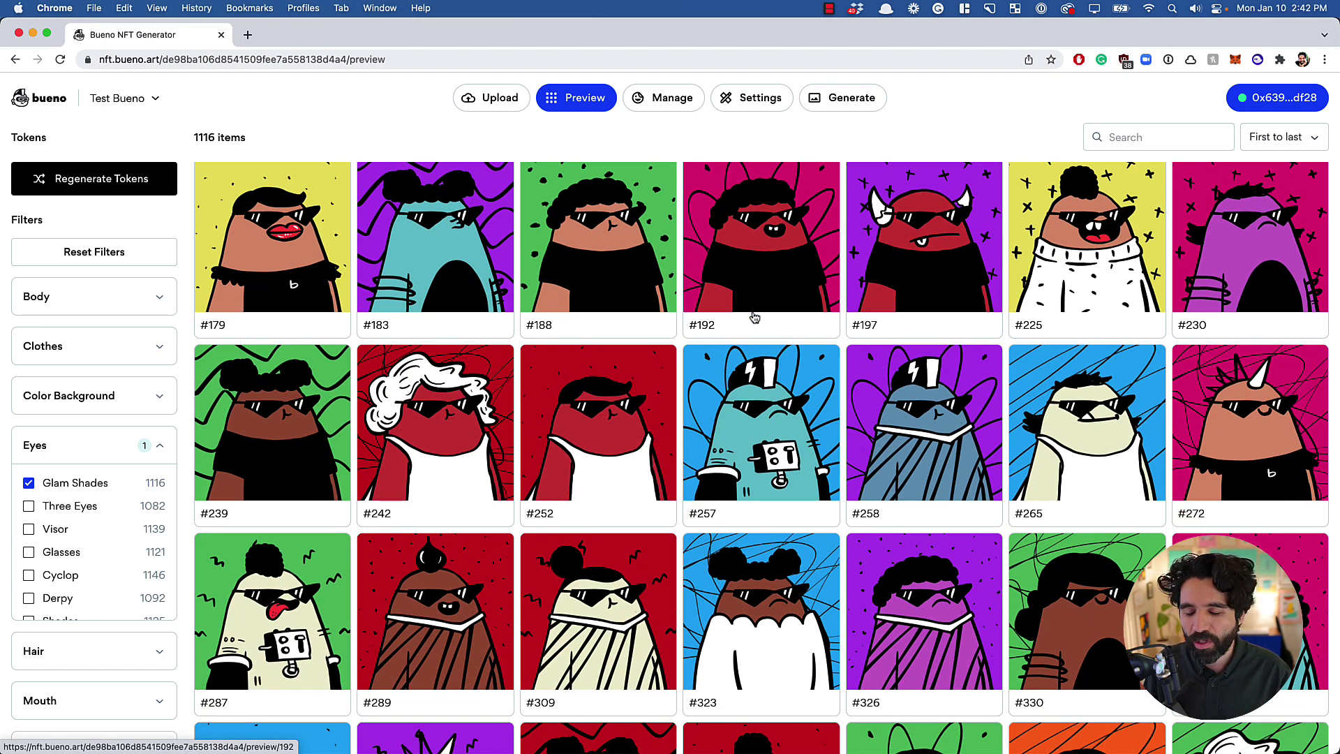
{"action": "scroll", "coordinate": [755, 318], "scroll_direction": "down", "scroll_amount": 12}
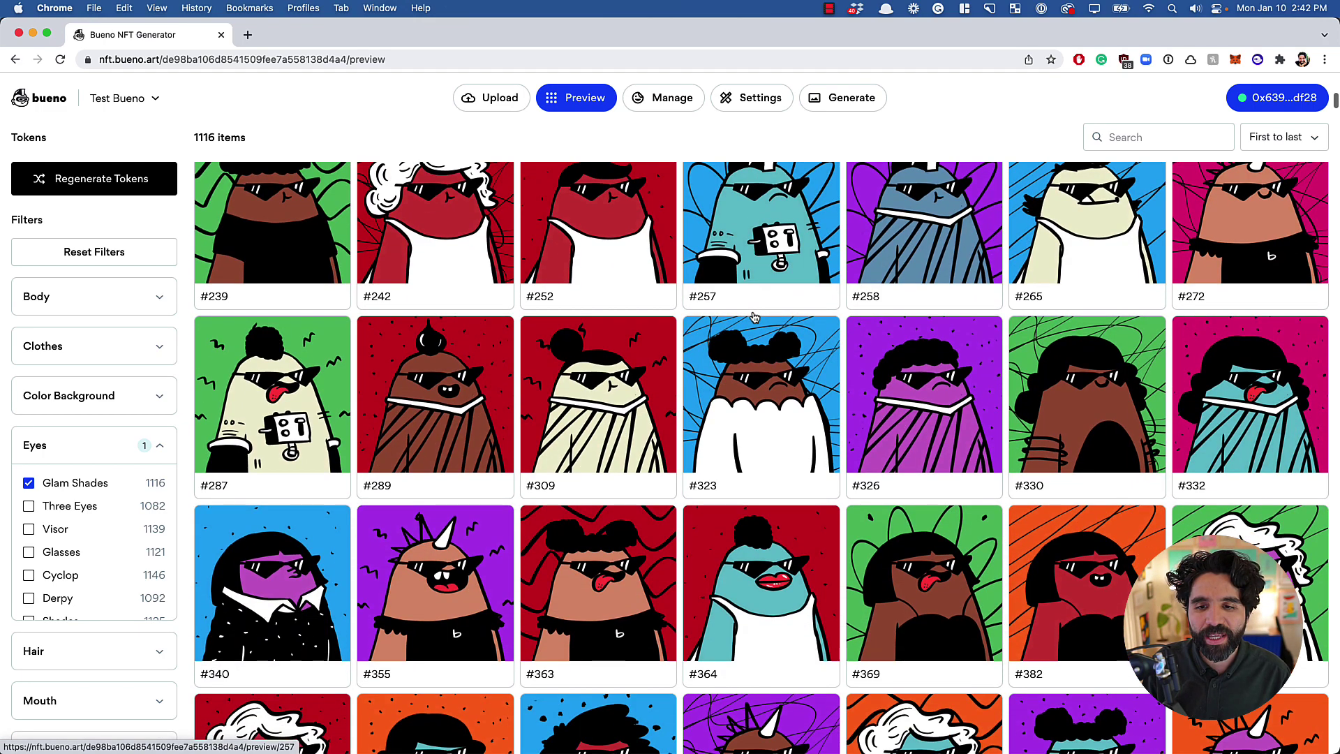
{"action": "scroll", "coordinate": [754, 317], "scroll_direction": "up", "scroll_amount": 20}
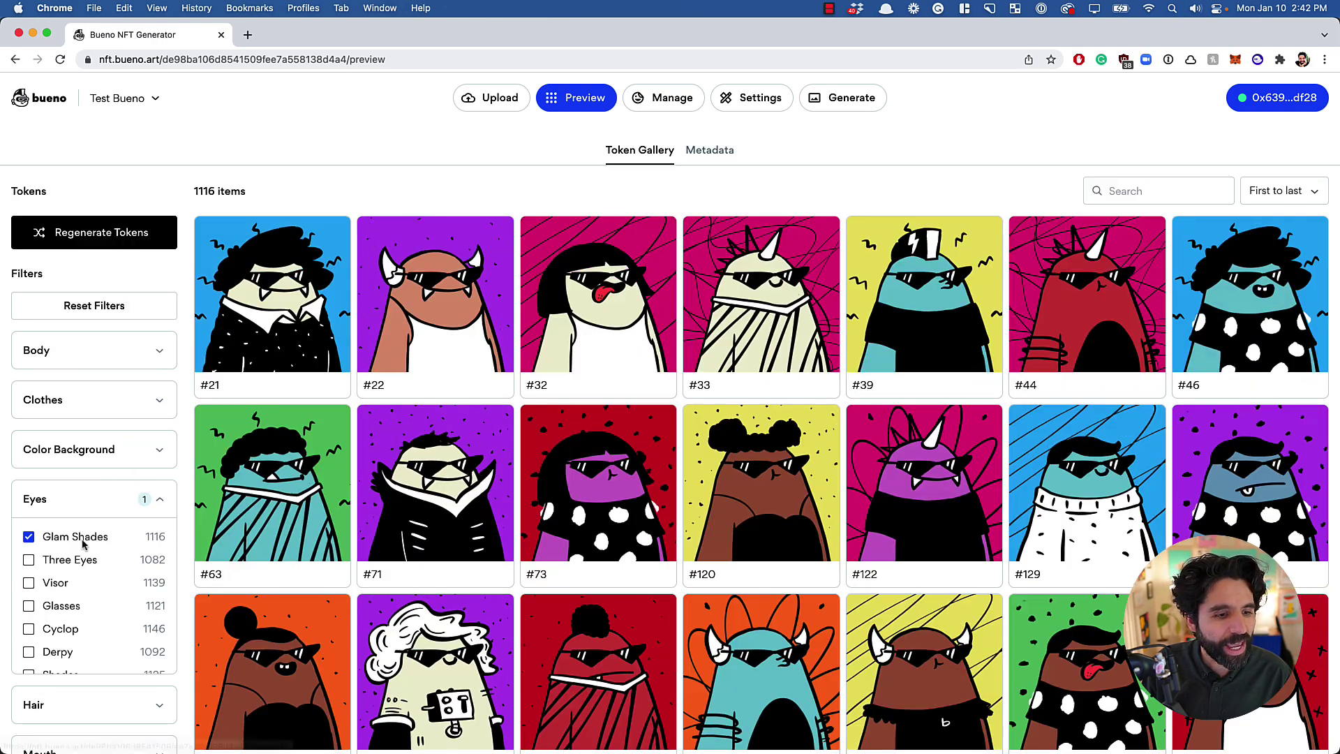
Replace the Glam Shades filter with Three Eyes to view those tokens, and clear the eyes filter
{"action": "left_click", "coordinate": [82, 541]}
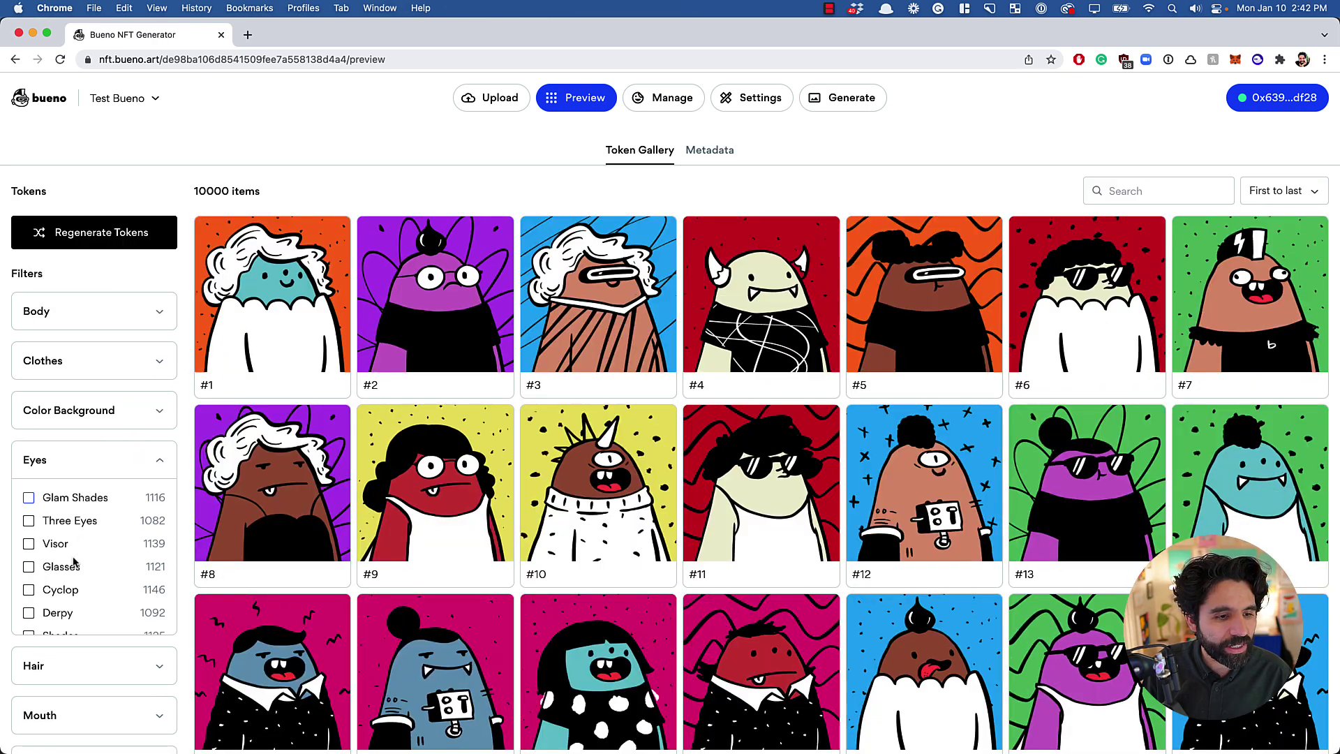
{"action": "left_click", "coordinate": [67, 522]}
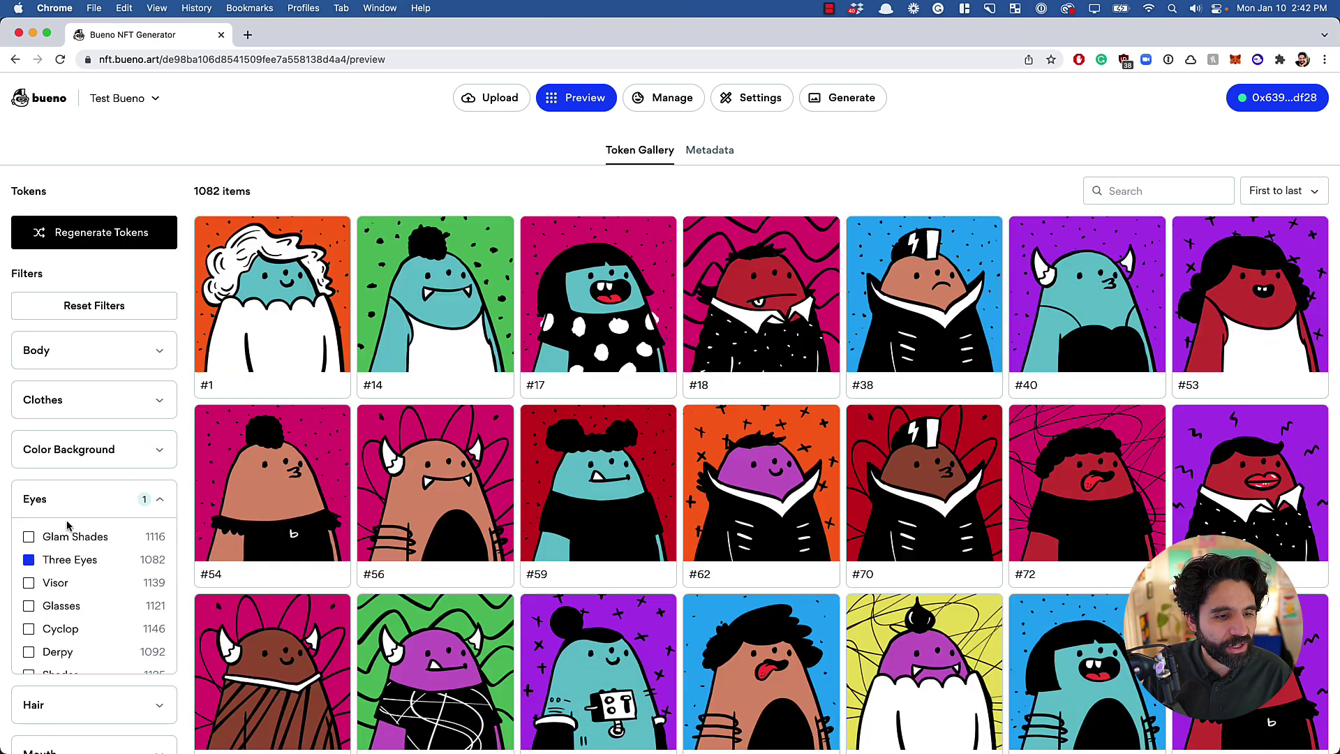
{"action": "left_click", "coordinate": [70, 560]}
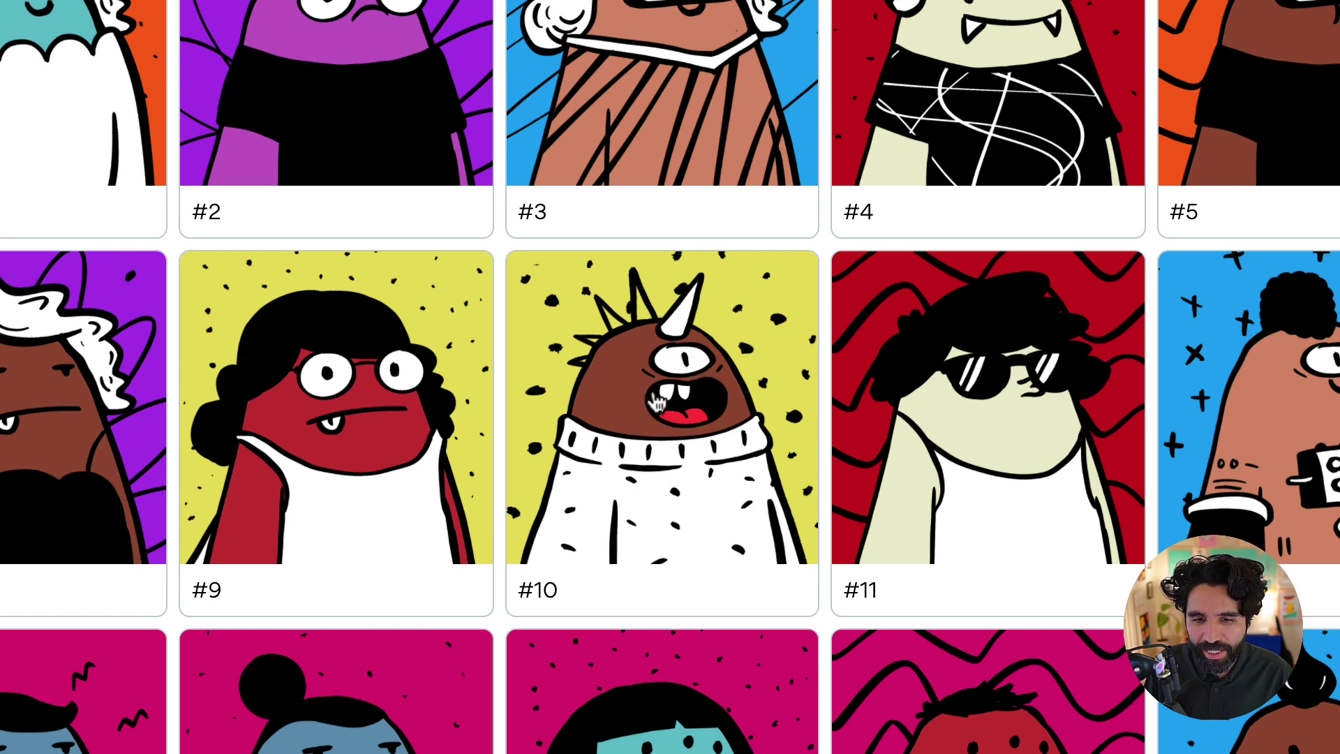
From token #10, create a rule that Cyclop doesn't mix with GM, and close the token's details
{"action": "left_click", "coordinate": [657, 402]}
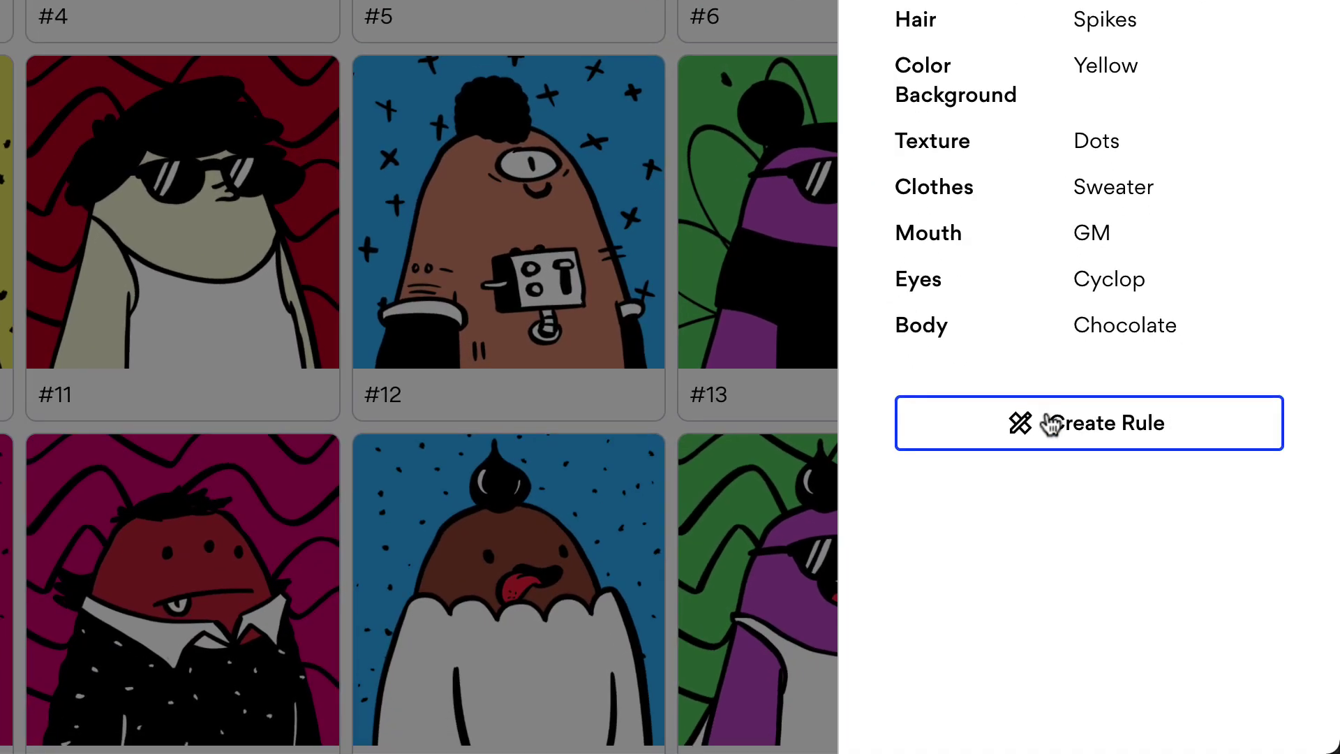
{"action": "left_click", "coordinate": [1050, 424]}
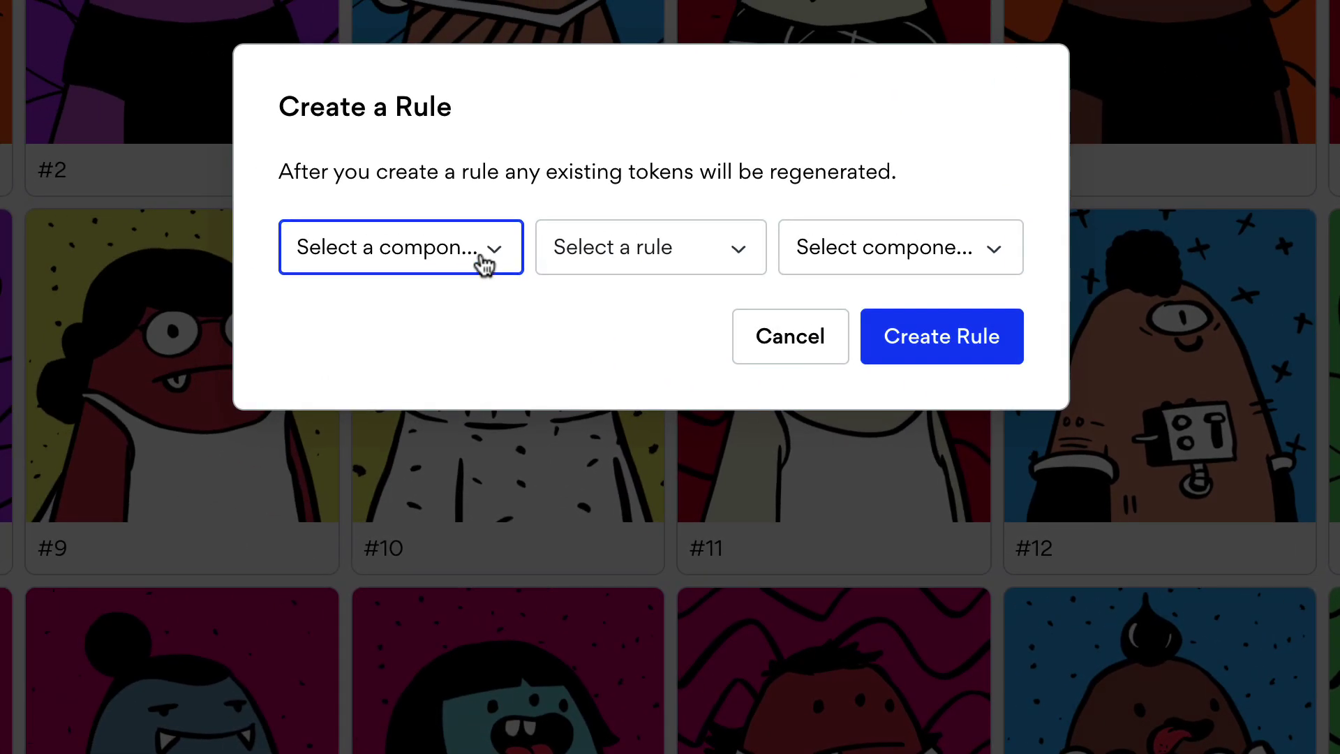
{"action": "left_click", "coordinate": [485, 264]}
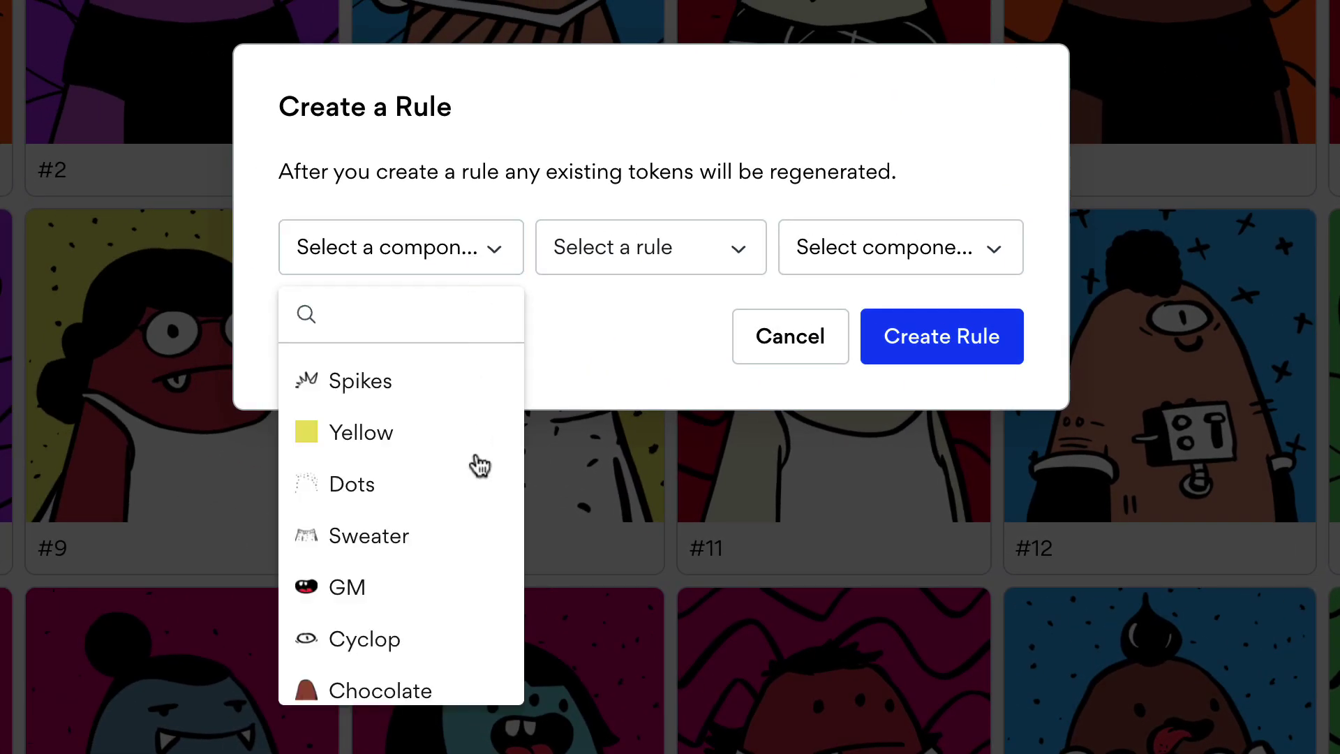
{"action": "scroll", "coordinate": [482, 564], "scroll_direction": "down", "scroll_amount": 1}
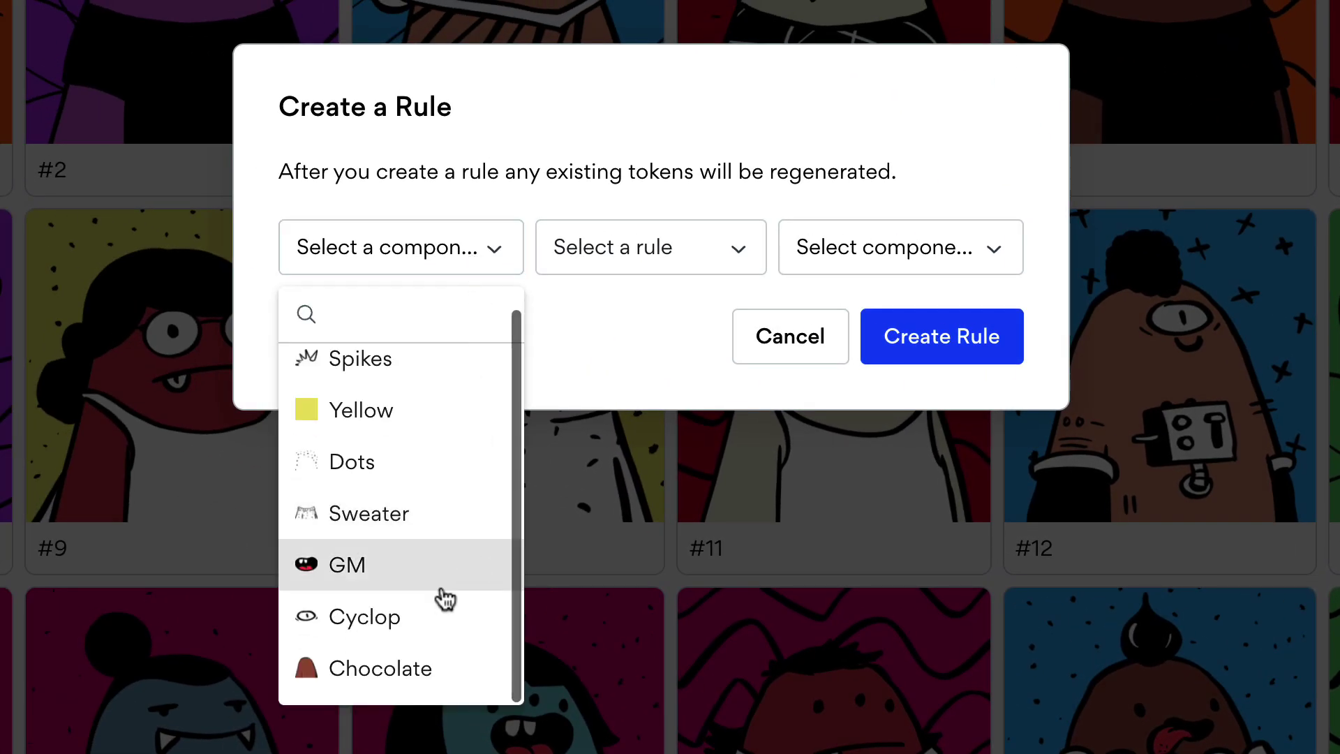
{"action": "left_click", "coordinate": [417, 618]}
{"action": "left_click", "coordinate": [702, 276]}
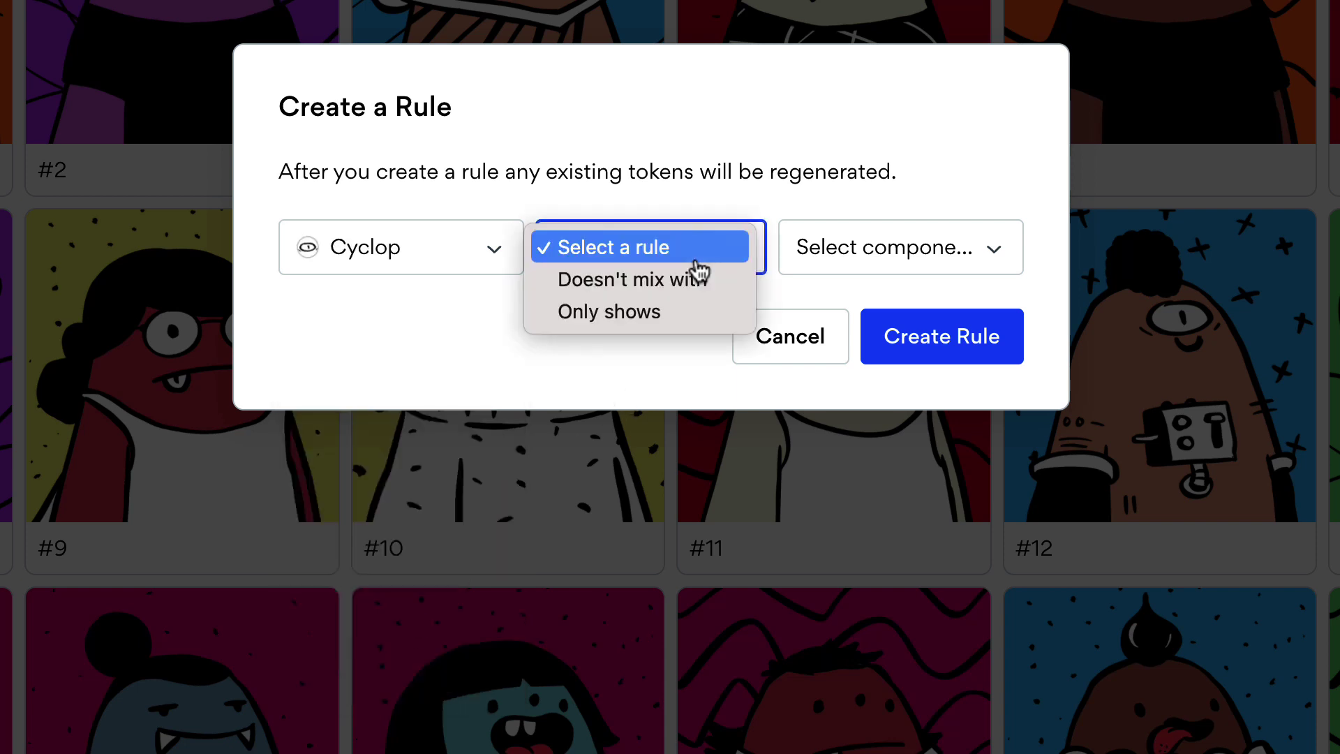
{"action": "left_click", "coordinate": [704, 285]}
{"action": "left_click", "coordinate": [998, 264]}
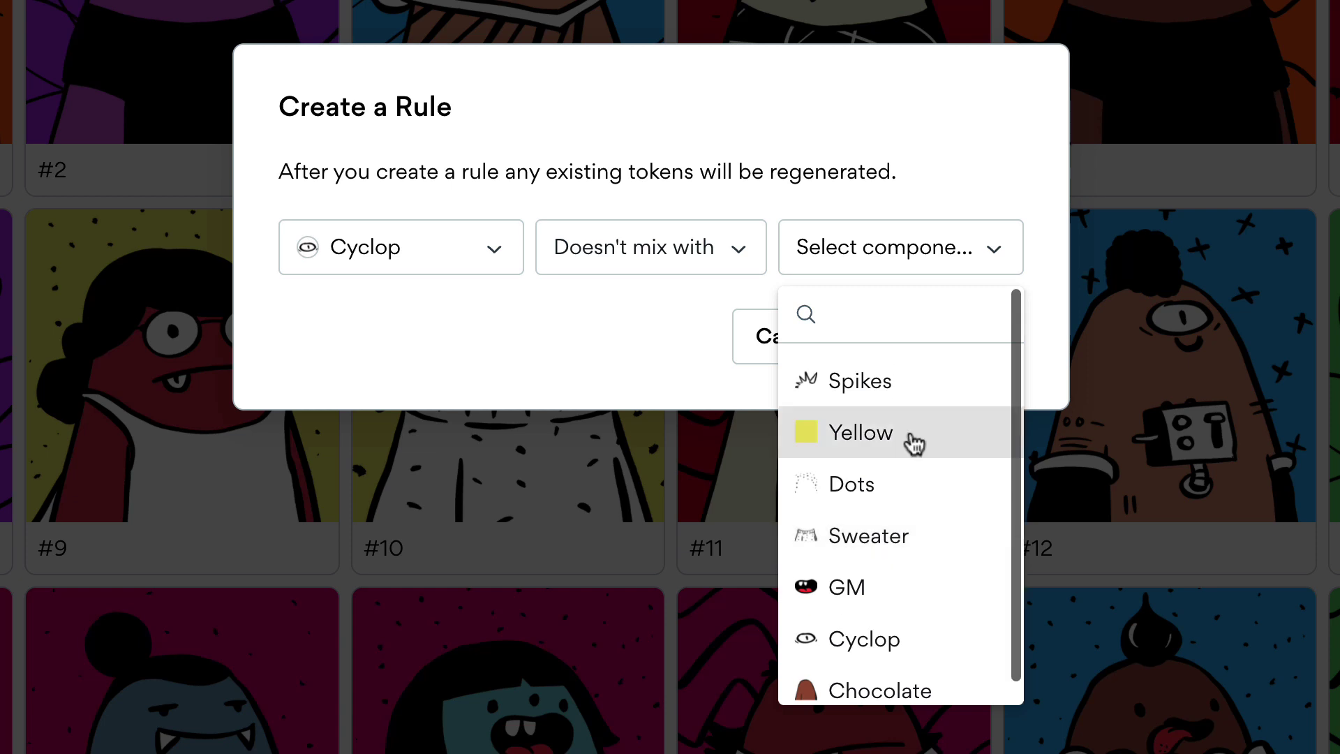
{"action": "left_click", "coordinate": [915, 590]}
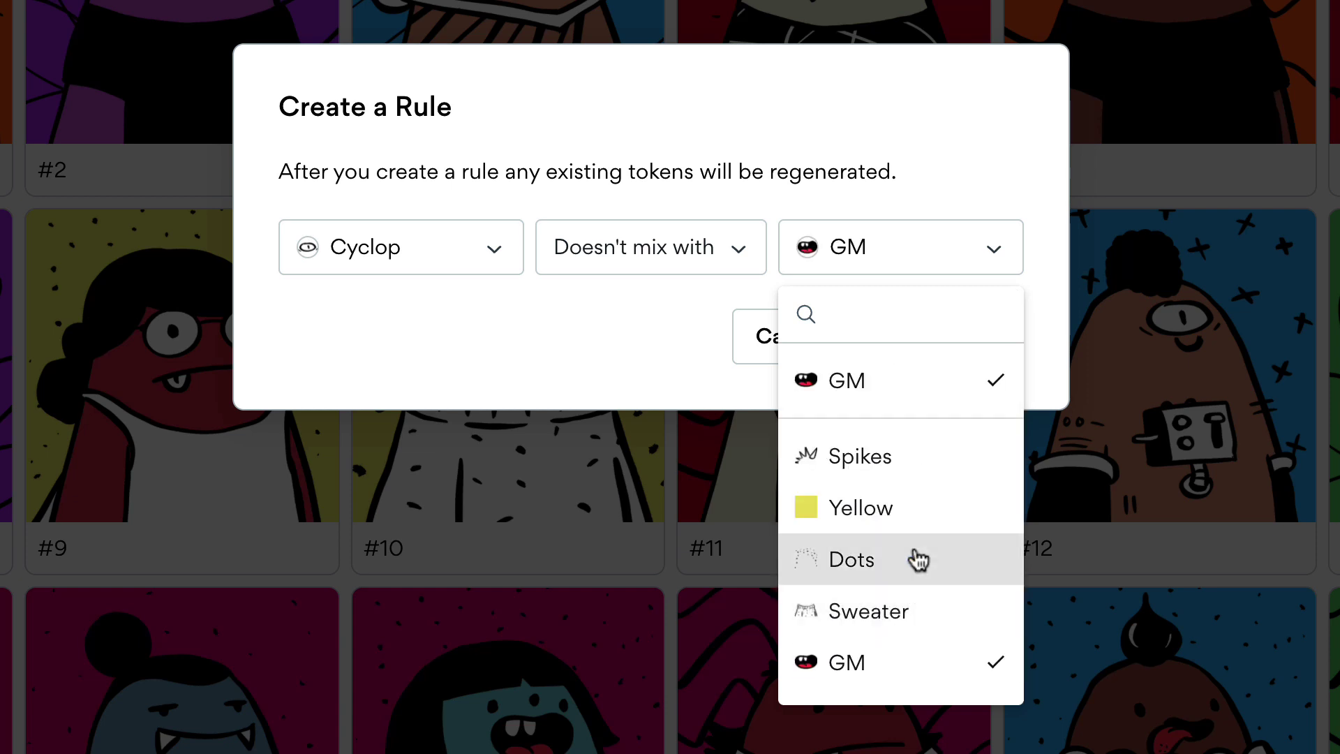
{"action": "left_click", "coordinate": [613, 329]}
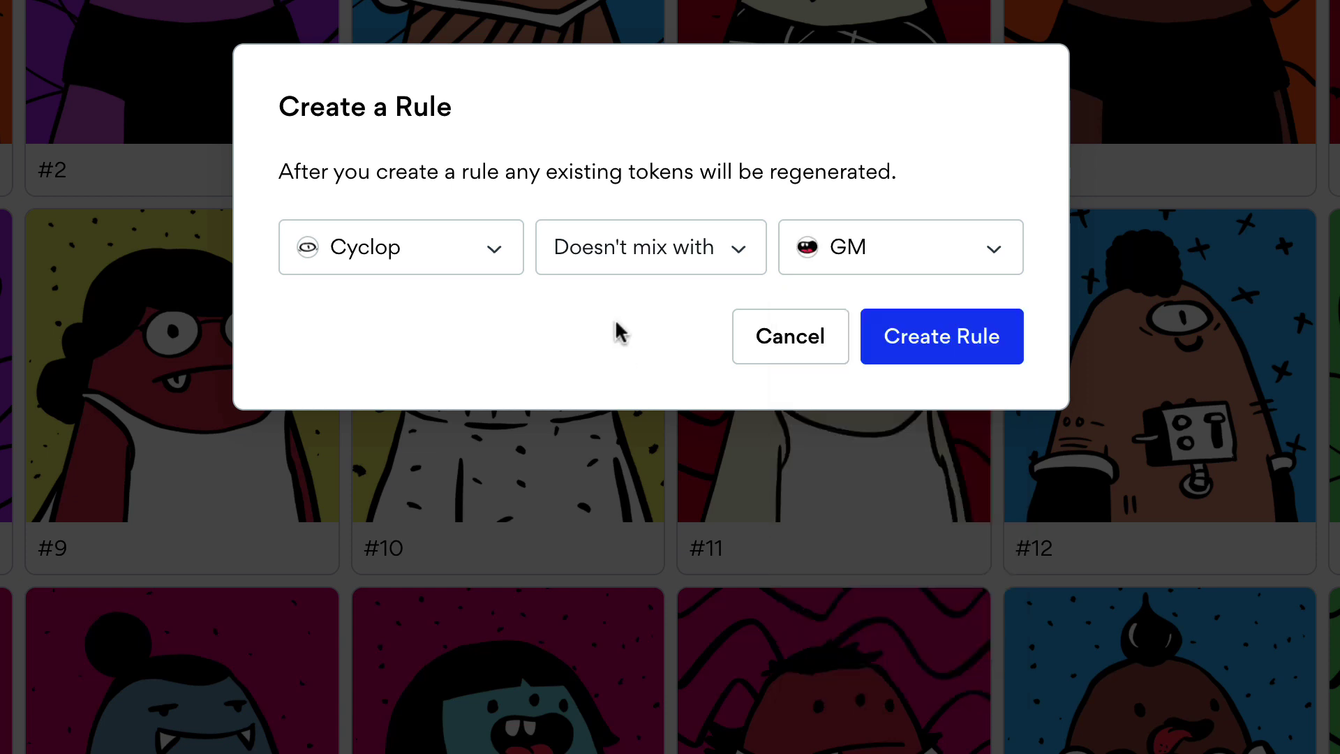
{"action": "left_click", "coordinate": [988, 340]}
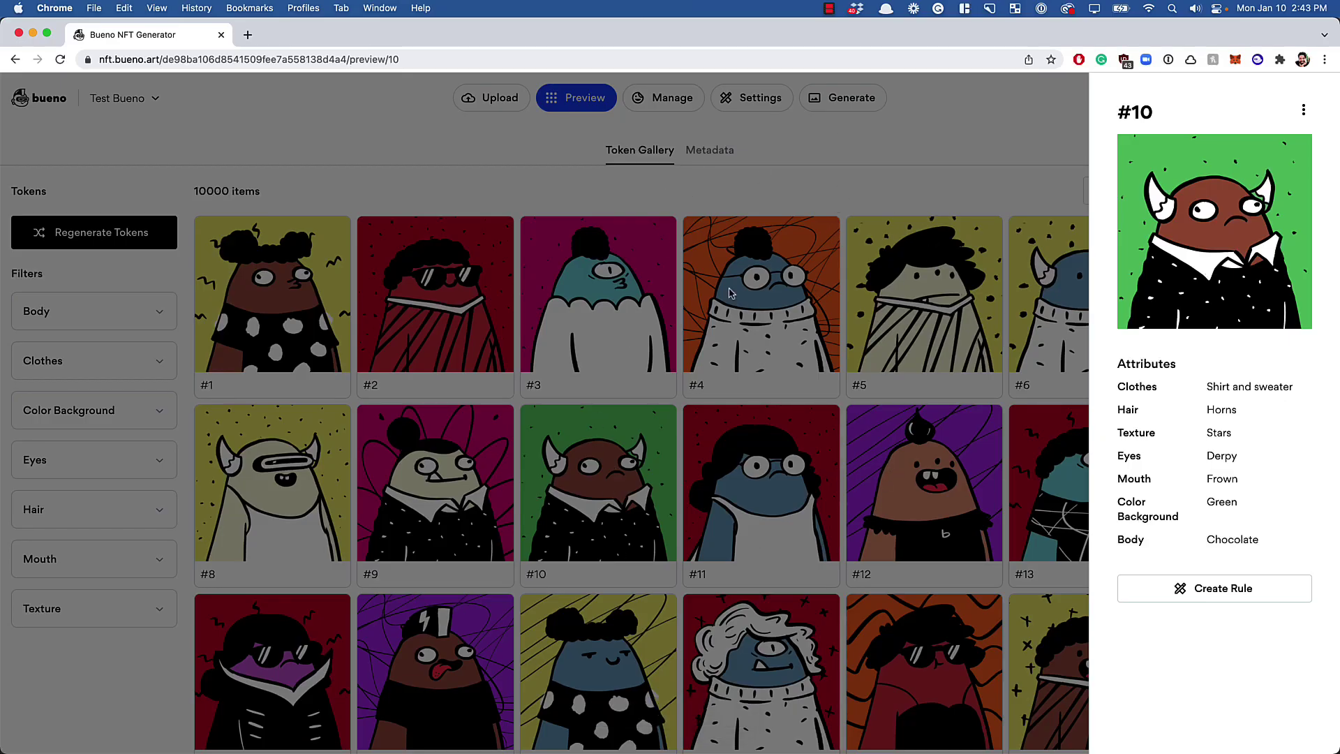
{"action": "left_click", "coordinate": [890, 150]}
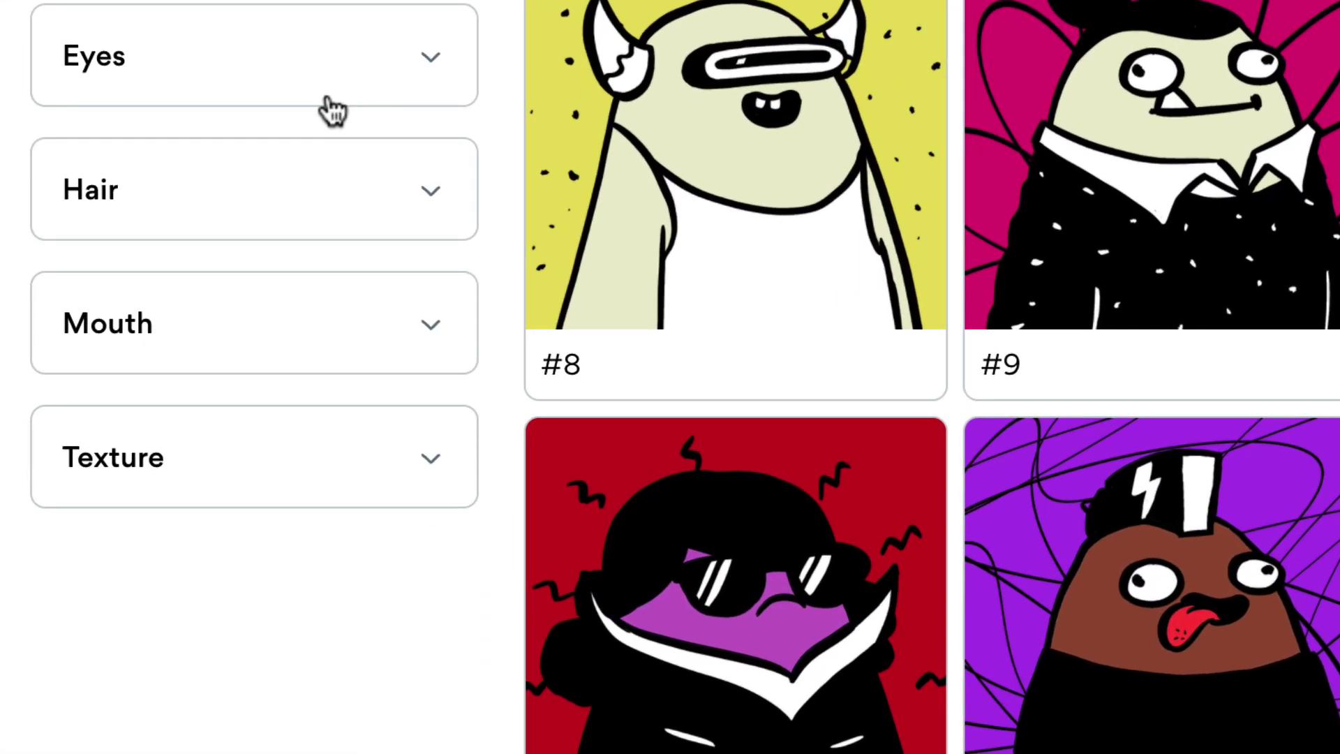
Filter the token gallery by the Cyclop eyes
{"action": "left_click", "coordinate": [326, 99]}
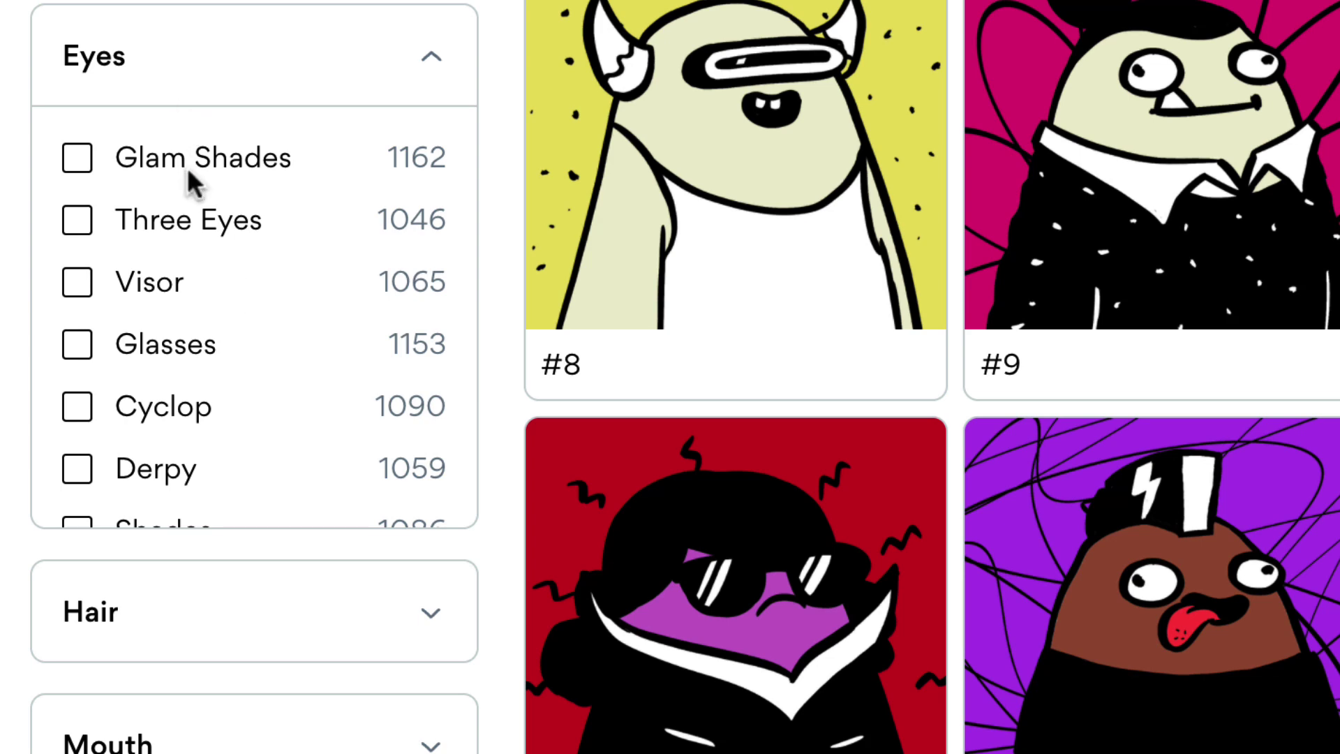
{"action": "scroll", "coordinate": [213, 293], "scroll_direction": "down", "scroll_amount": 3}
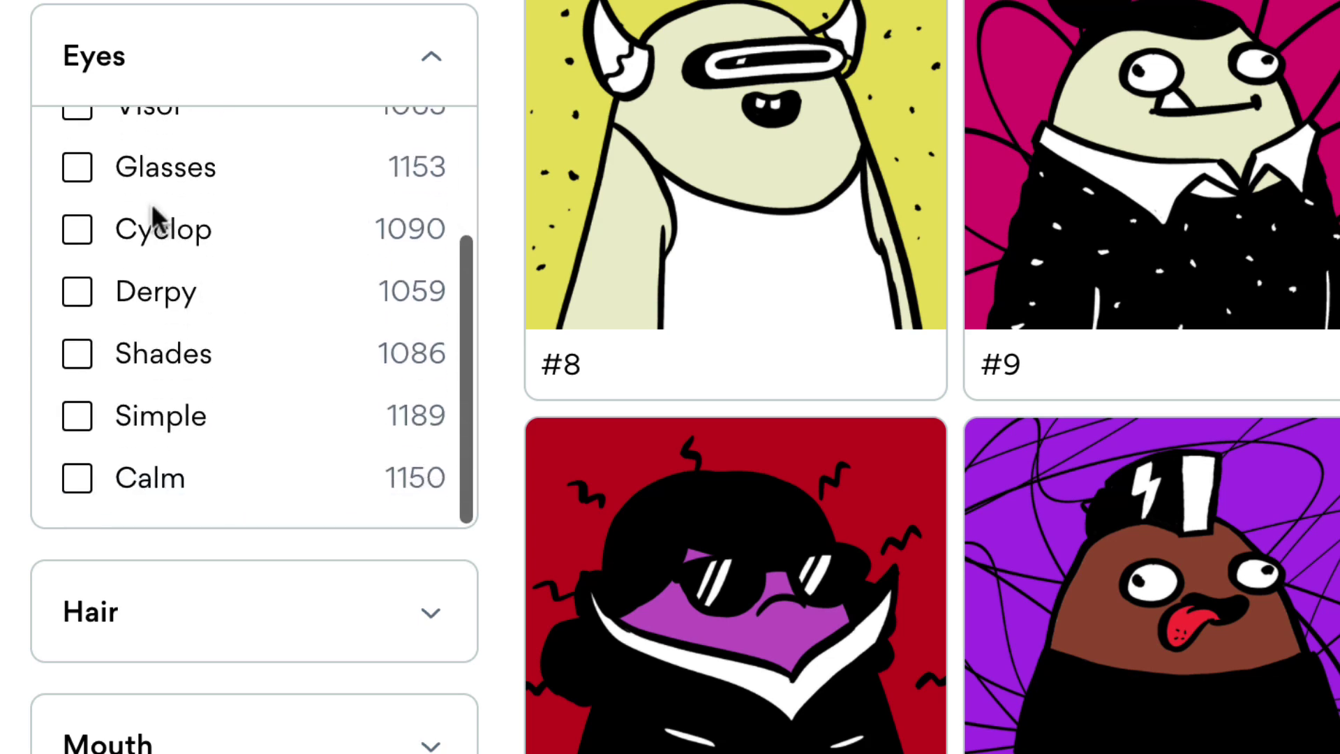
{"action": "left_click", "coordinate": [162, 222]}
{"action": "scroll", "coordinate": [264, 663], "scroll_direction": "down", "scroll_amount": 3}
Look through the Mouth filter's traits for the Cyclop tokens and clear the Cyclop filter
{"action": "left_click", "coordinate": [253, 593]}
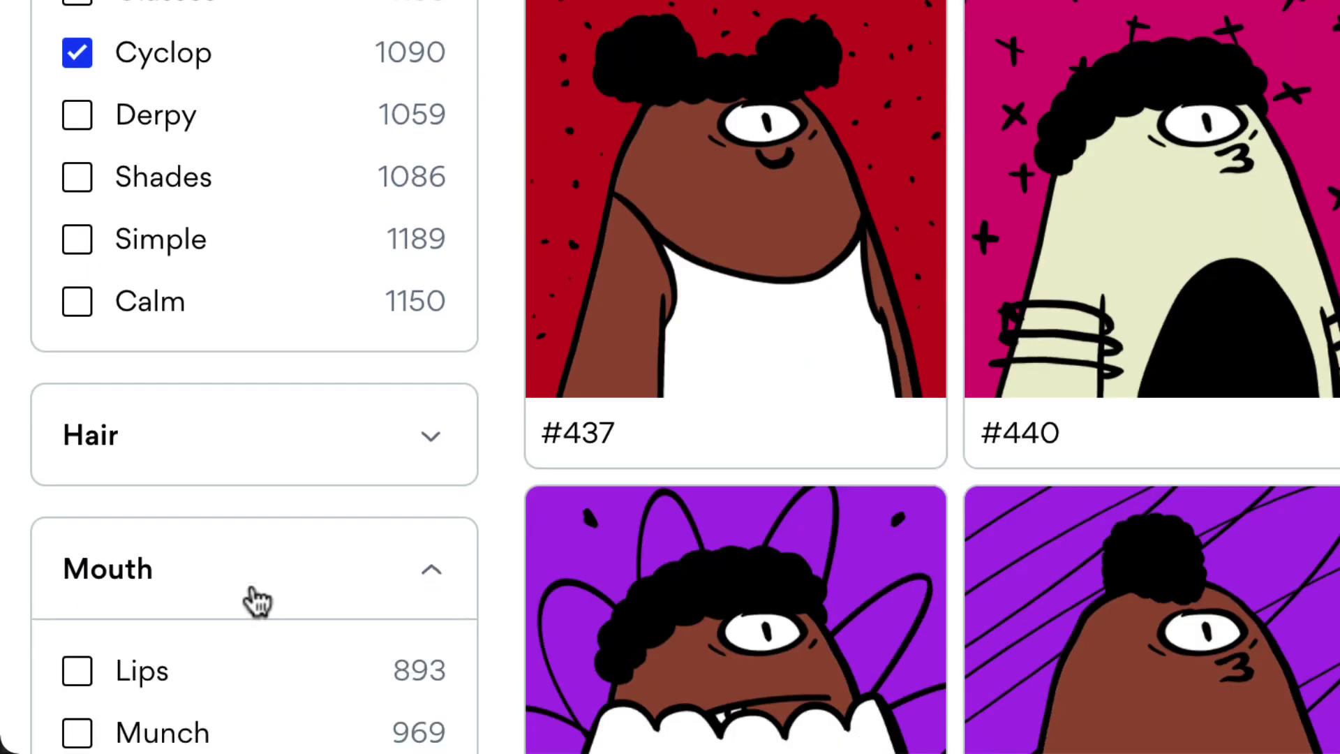
{"action": "scroll", "coordinate": [301, 614], "scroll_direction": "down", "scroll_amount": 1}
{"action": "scroll", "coordinate": [301, 615], "scroll_direction": "down", "scroll_amount": 5}
{"action": "left_click", "coordinate": [135, 478]}
{"action": "scroll", "coordinate": [255, 377], "scroll_direction": "up", "scroll_amount": 8}
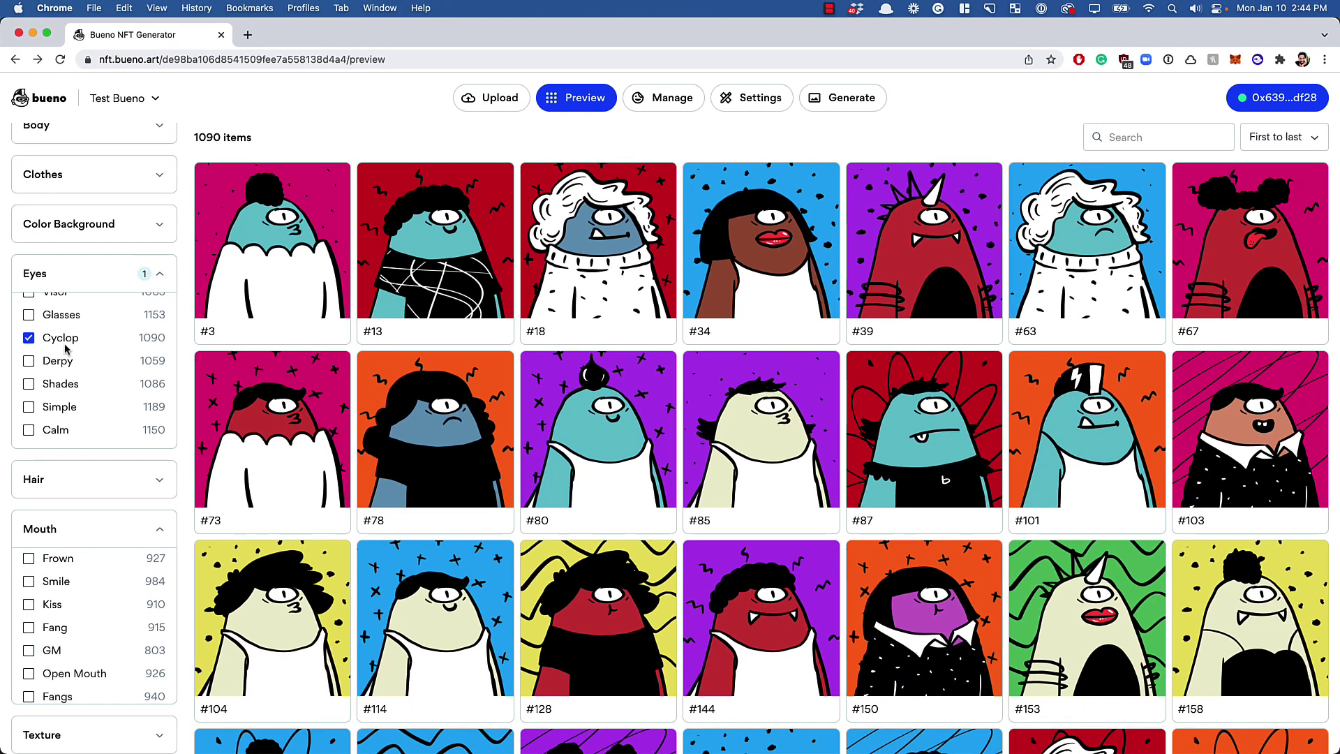
{"action": "left_click", "coordinate": [63, 340]}
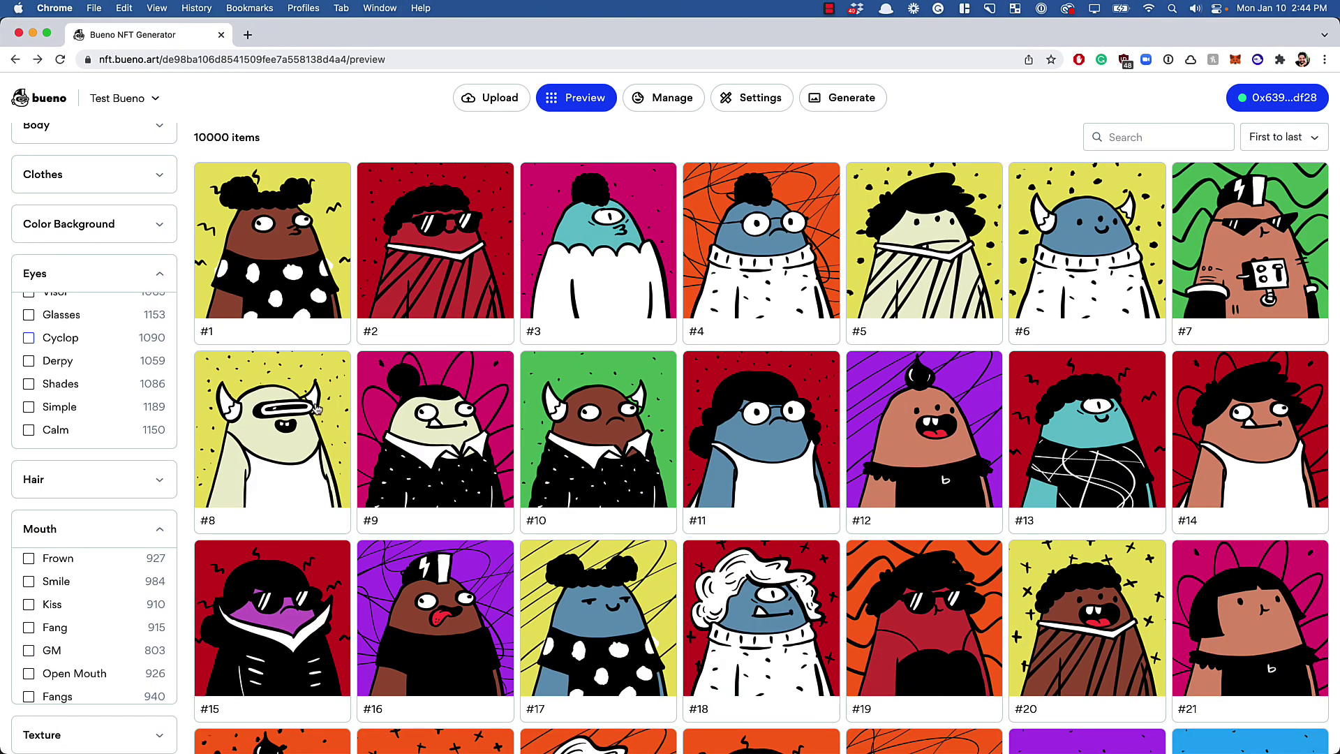
{"action": "scroll", "coordinate": [519, 487], "scroll_direction": "up", "scroll_amount": 2}
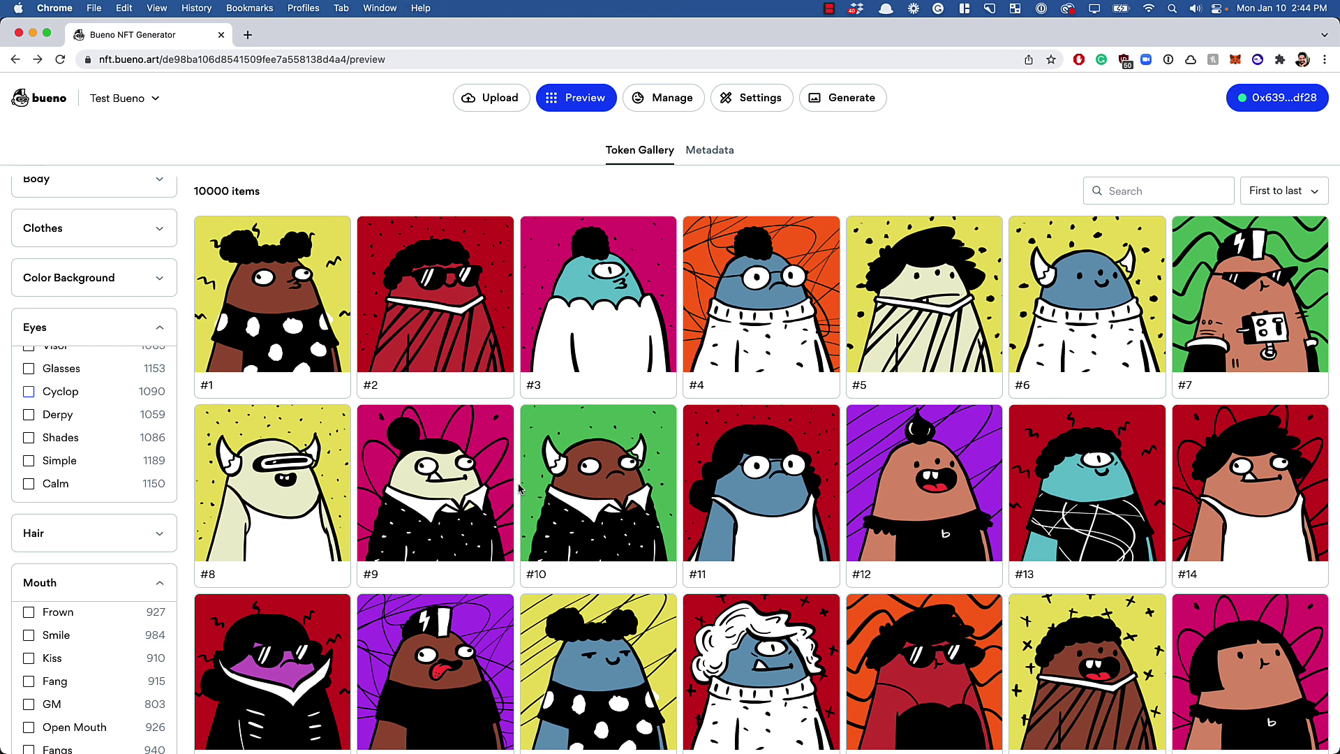
{"action": "scroll", "coordinate": [137, 574], "scroll_direction": "up", "scroll_amount": 3}
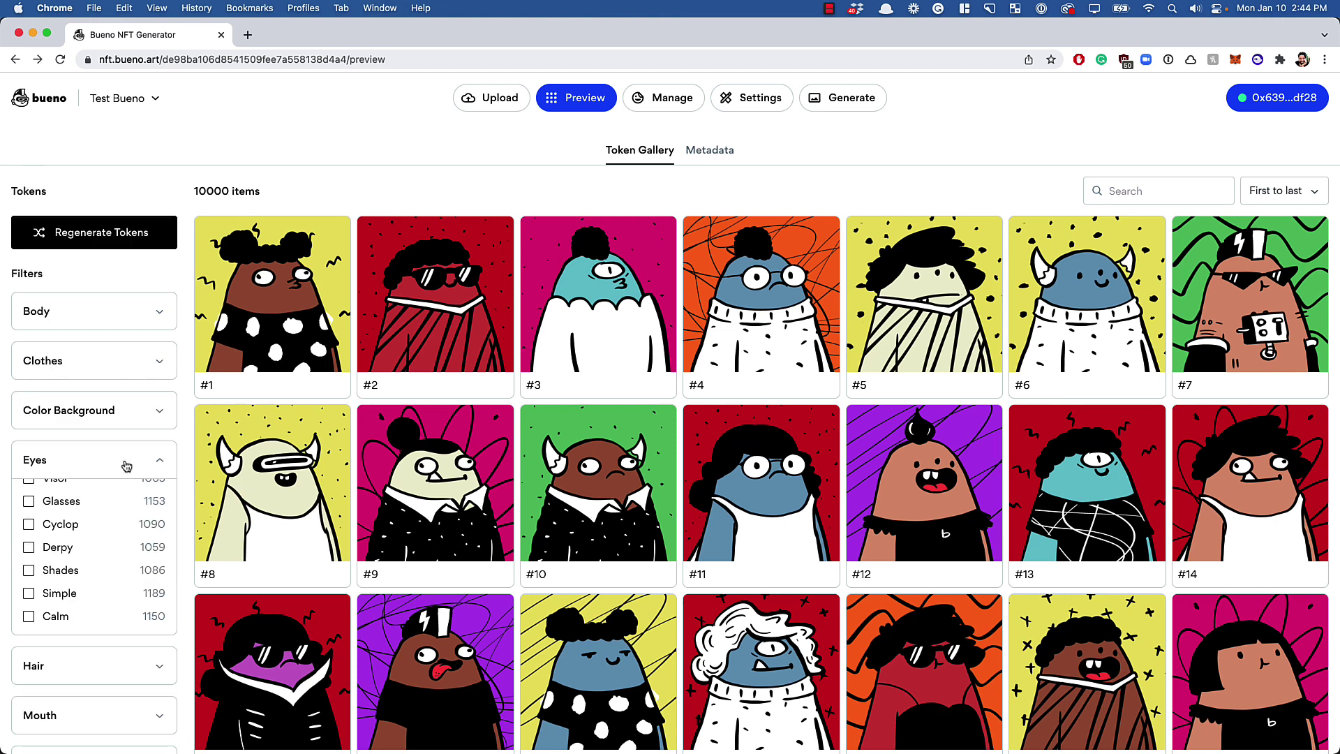
Examine how many tokens each trait in the Eyes filter has
{"action": "scroll", "coordinate": [115, 529], "scroll_direction": "up", "scroll_amount": 2}
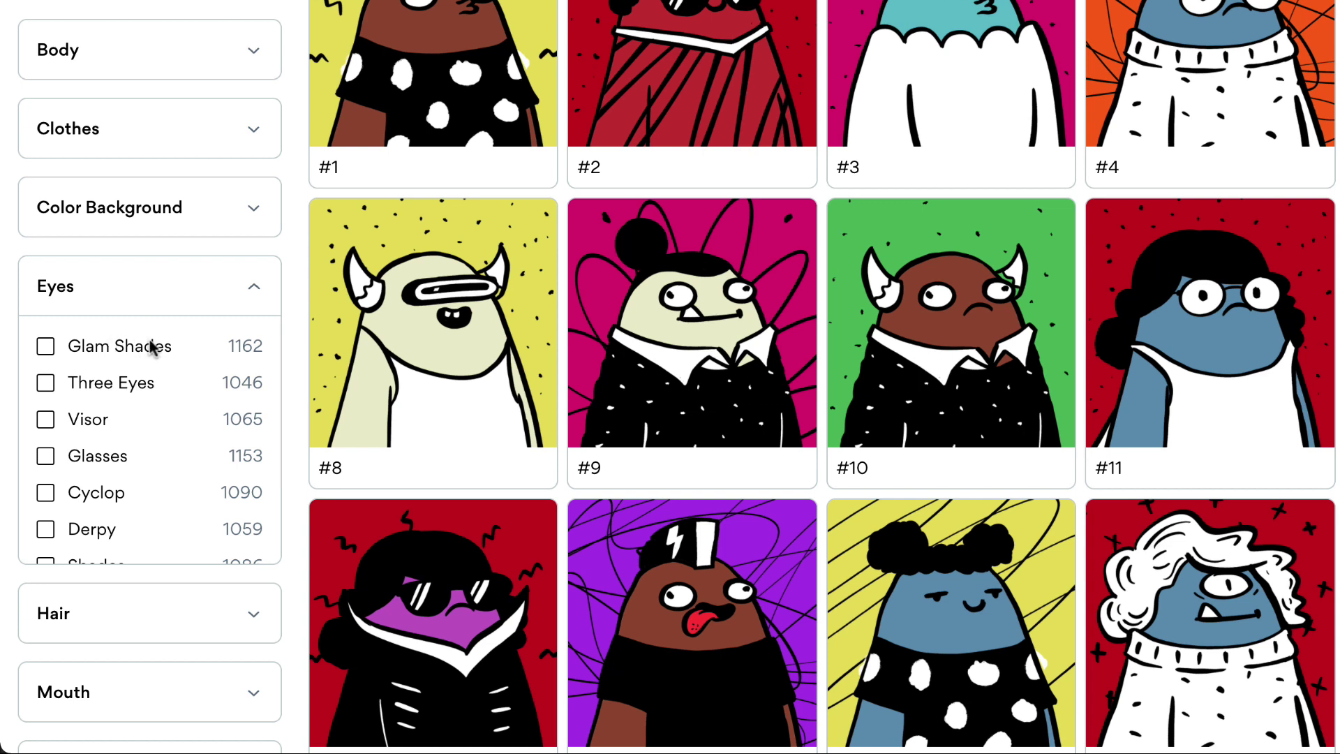
{"action": "scroll", "coordinate": [196, 360], "scroll_direction": "down", "scroll_amount": 2}
{"action": "scroll", "coordinate": [197, 360], "scroll_direction": "up", "scroll_amount": 2}
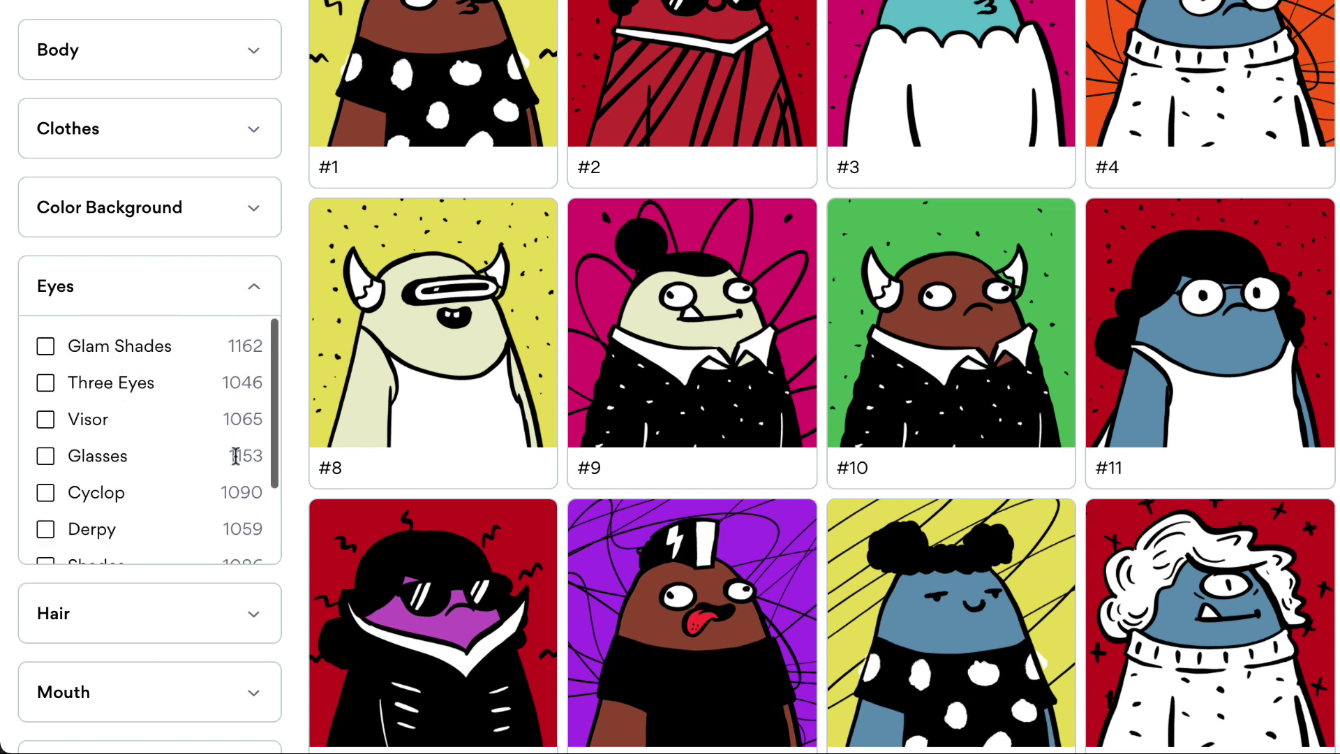
{"action": "scroll", "coordinate": [236, 455], "scroll_direction": "down", "scroll_amount": 3}
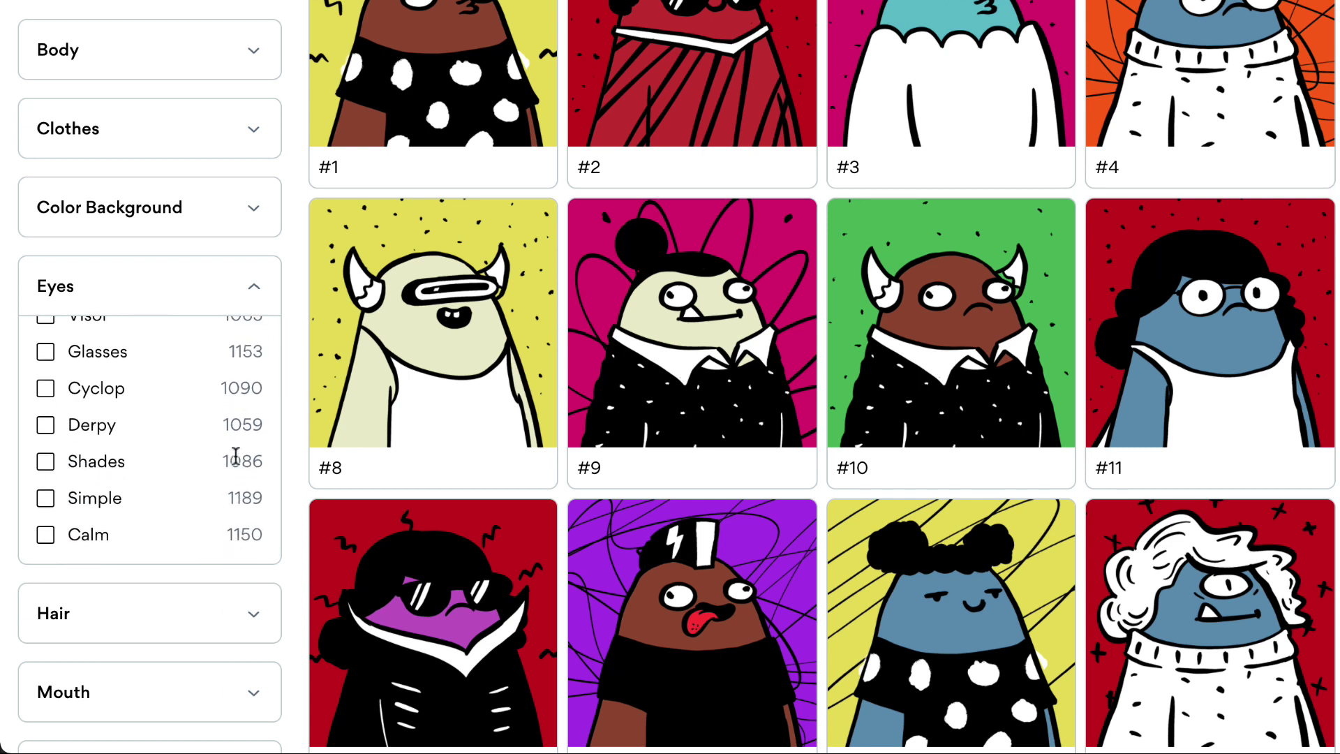
{"action": "scroll", "coordinate": [236, 456], "scroll_direction": "up", "scroll_amount": 3}
{"action": "scroll", "coordinate": [236, 456], "scroll_direction": "down", "scroll_amount": 3}
{"action": "scroll", "coordinate": [89, 541], "scroll_direction": "up", "scroll_amount": 3}
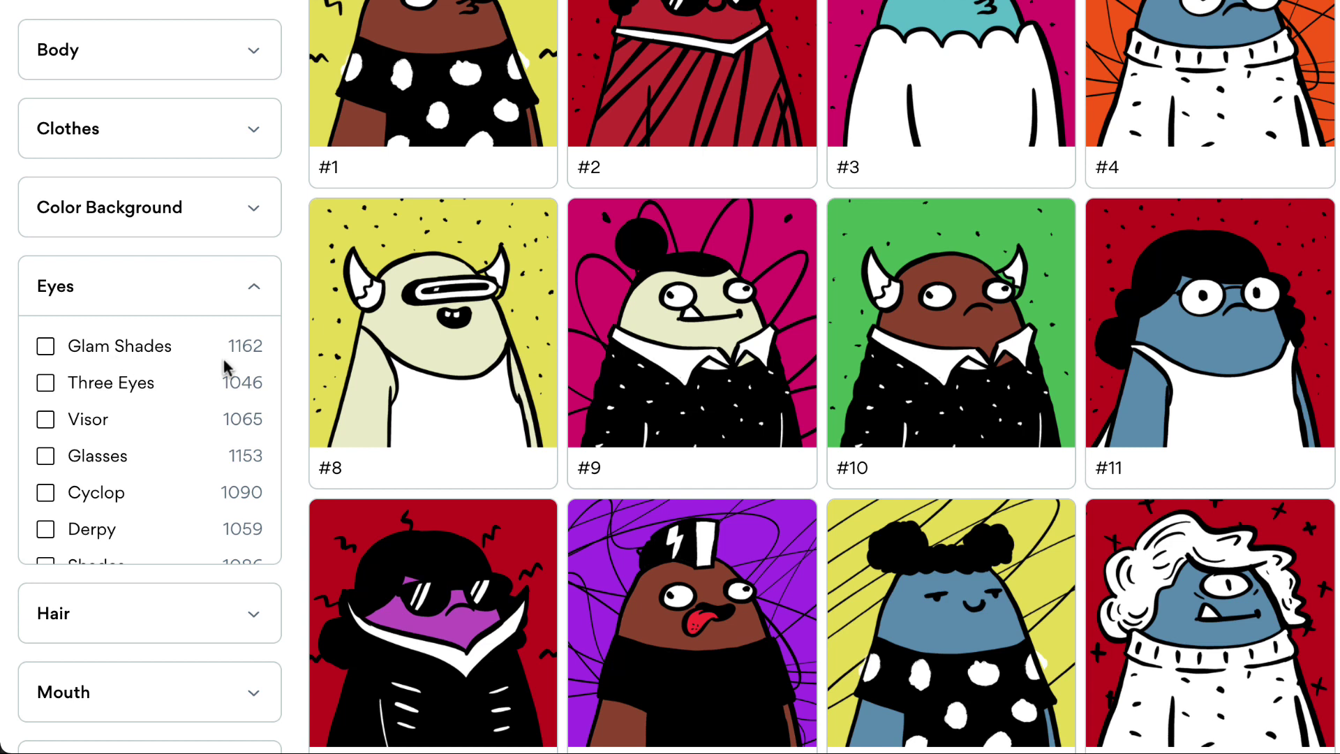
{"action": "scroll", "coordinate": [237, 346], "scroll_direction": "down", "scroll_amount": 3}
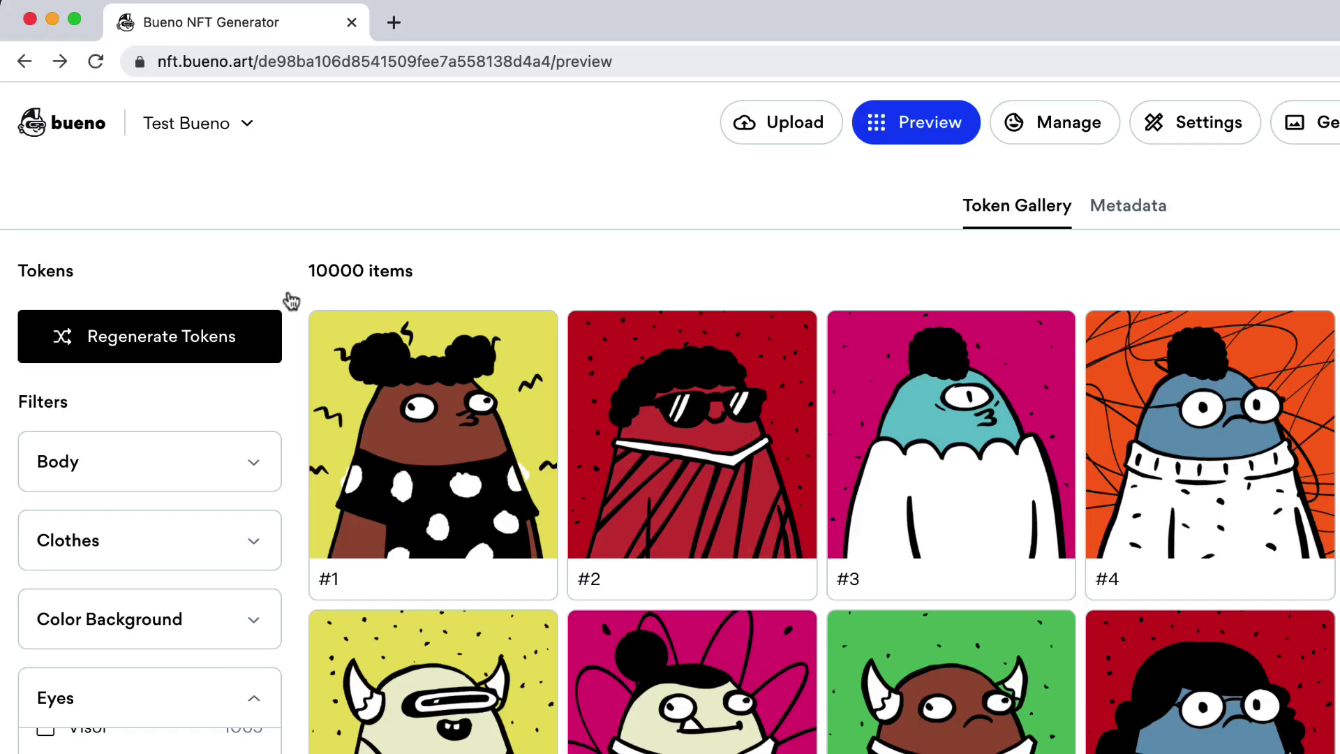
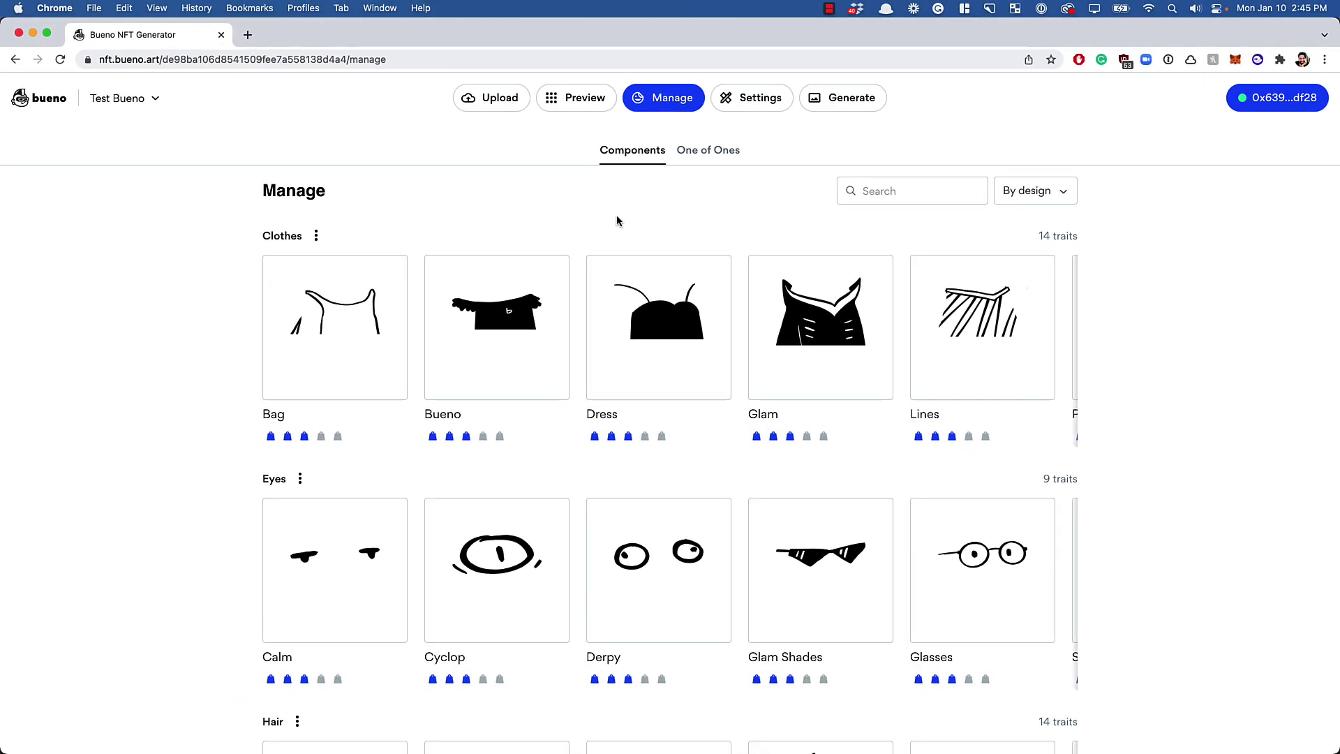
Browse the Clothes, Eyes and Hair traits and their rarity scales on the Manage page
{"action": "mouse_move", "coordinate": [552, 278]}
{"action": "mouse_move", "coordinate": [500, 375]}
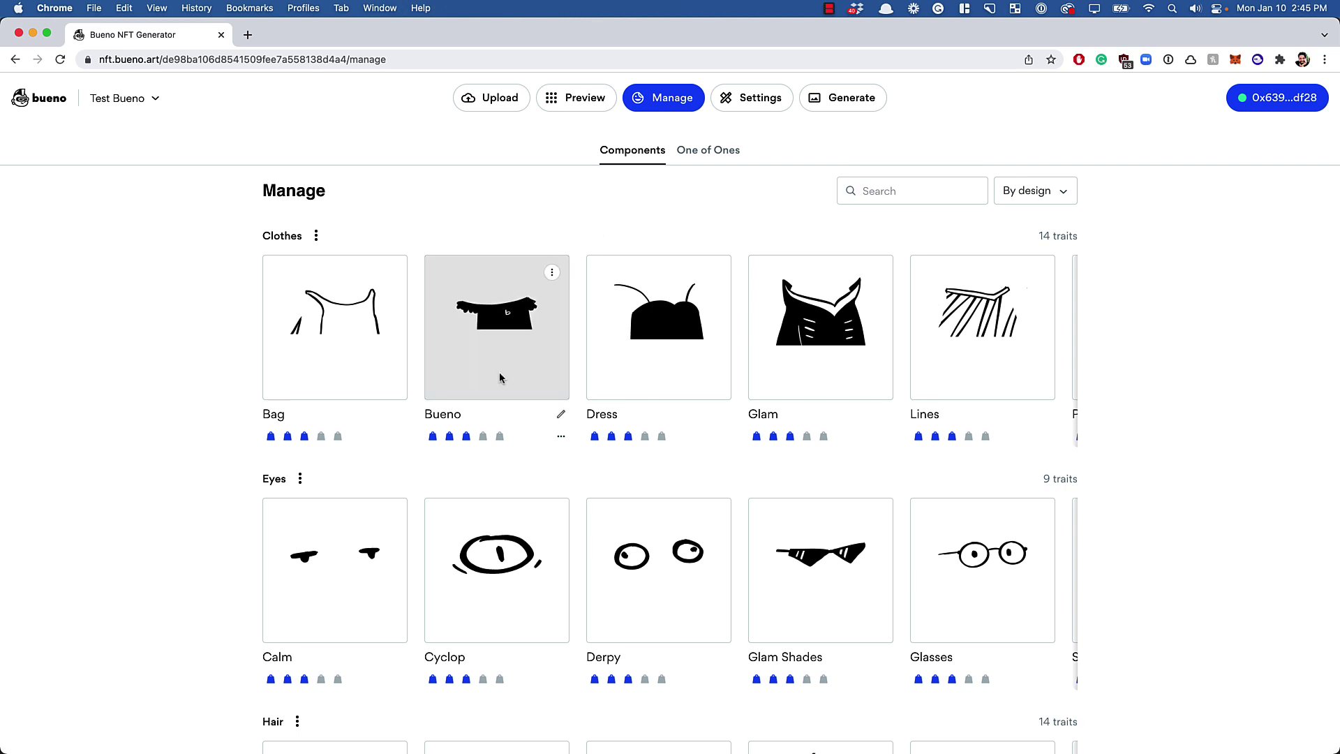
{"action": "scroll", "coordinate": [500, 378], "scroll_direction": "down", "scroll_amount": 1}
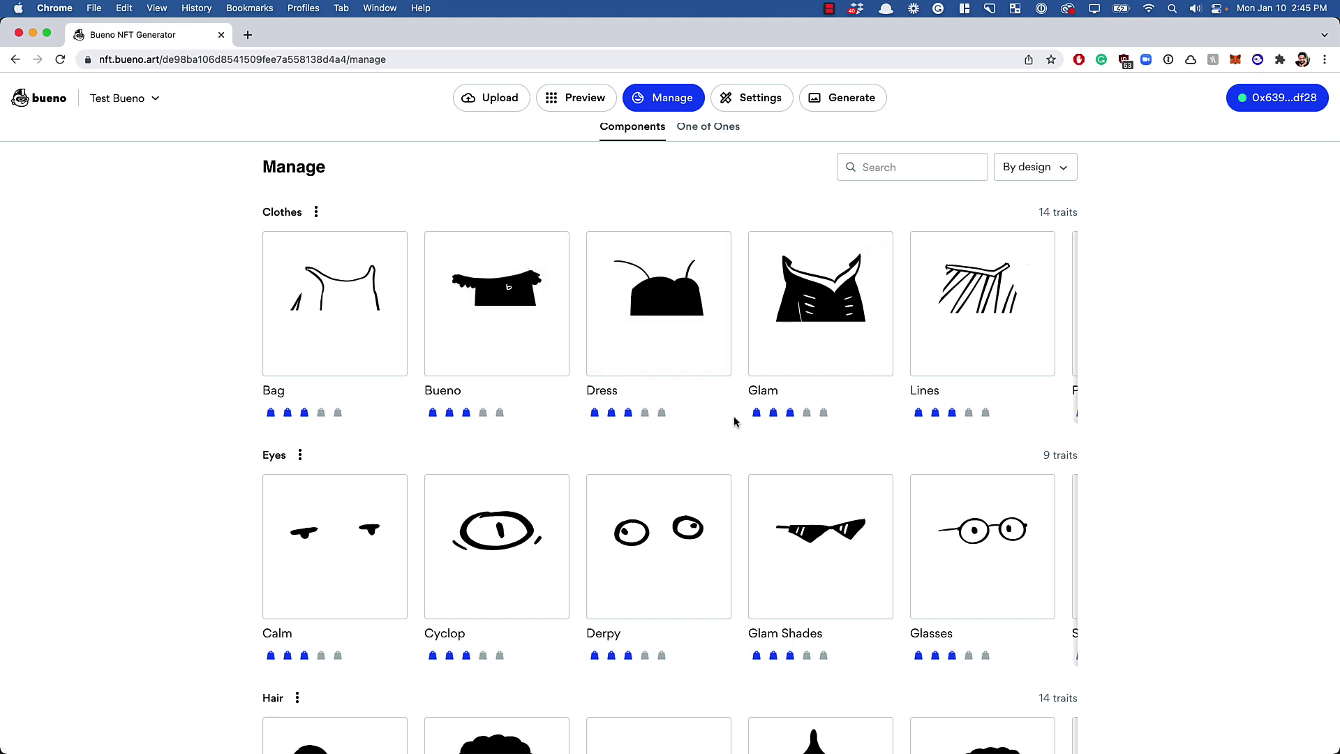
{"action": "scroll", "coordinate": [733, 418], "scroll_direction": "down", "scroll_amount": 3}
{"action": "mouse_move", "coordinate": [807, 496]}
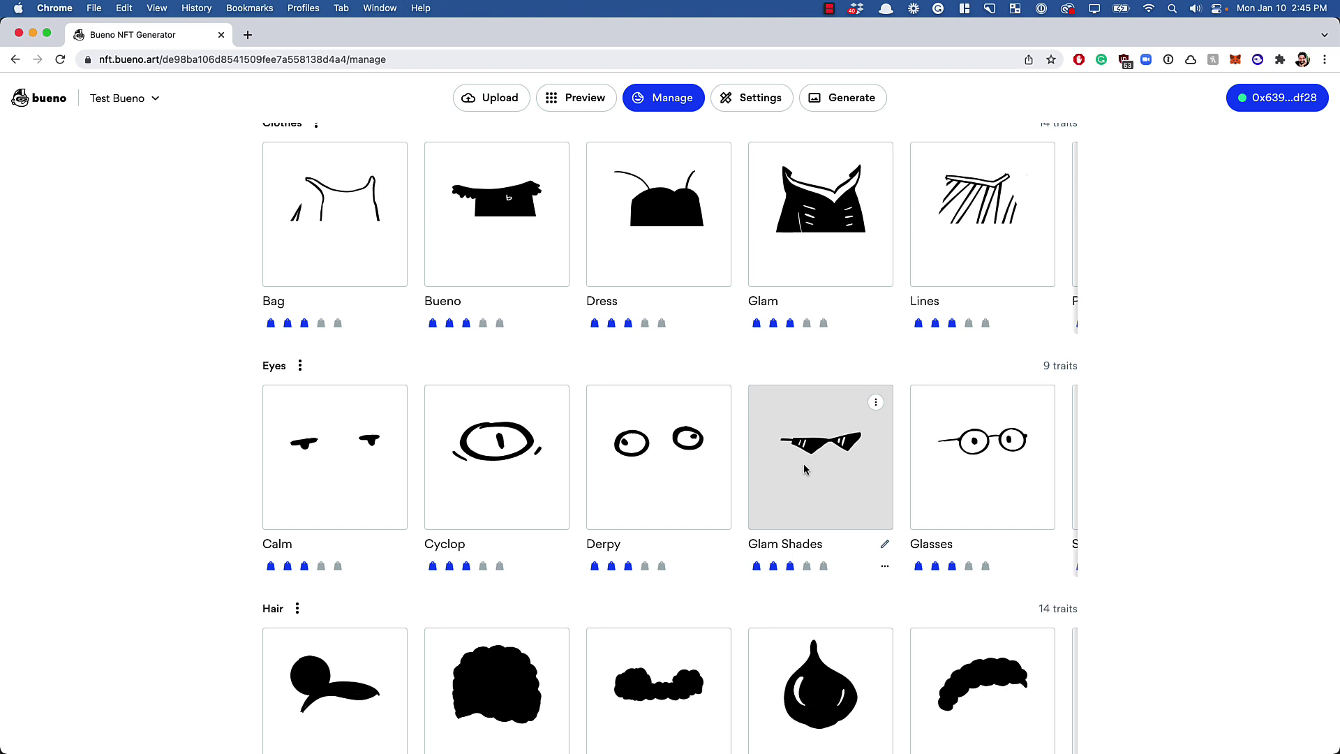
{"action": "scroll", "coordinate": [778, 526], "scroll_direction": "down", "scroll_amount": 2}
{"action": "scroll", "coordinate": [778, 526], "scroll_direction": "down", "scroll_amount": 1}
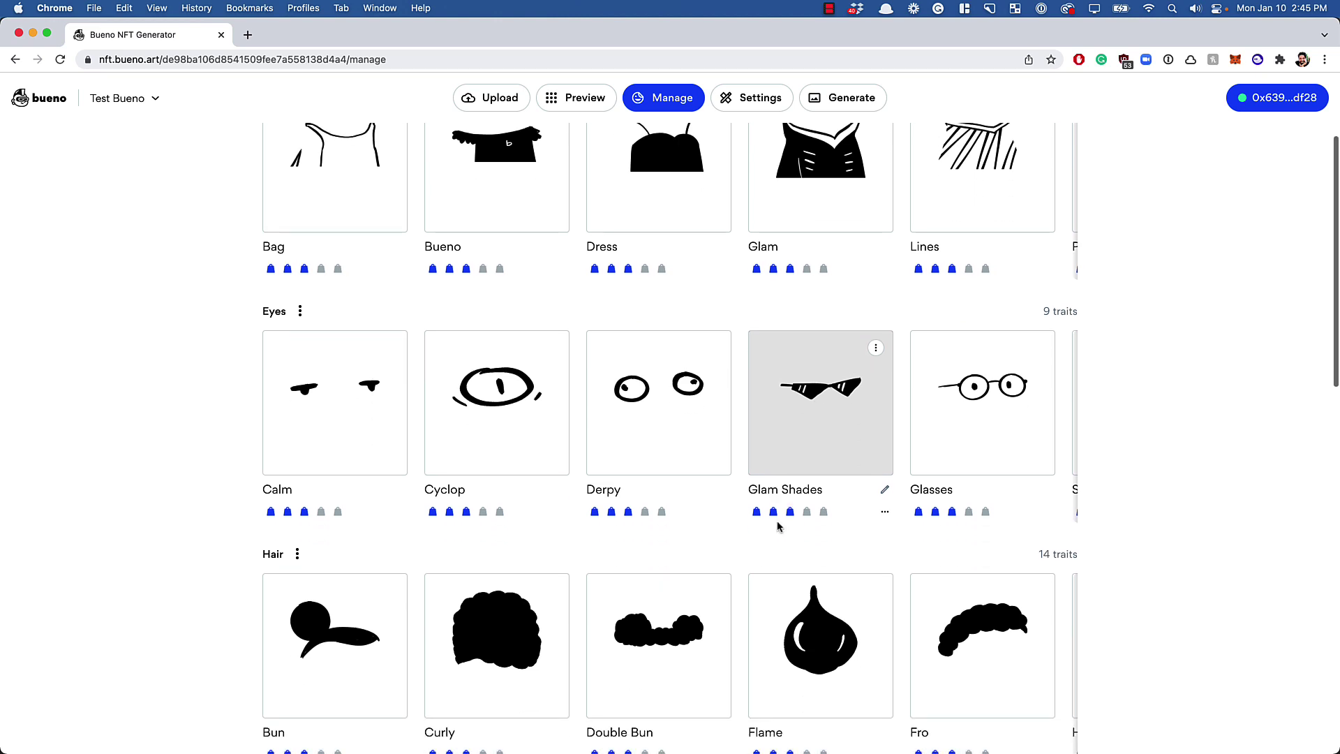
Try a rarity scale of two for the Glam Shades eyes and put it back to three
{"action": "left_click", "coordinate": [802, 520]}
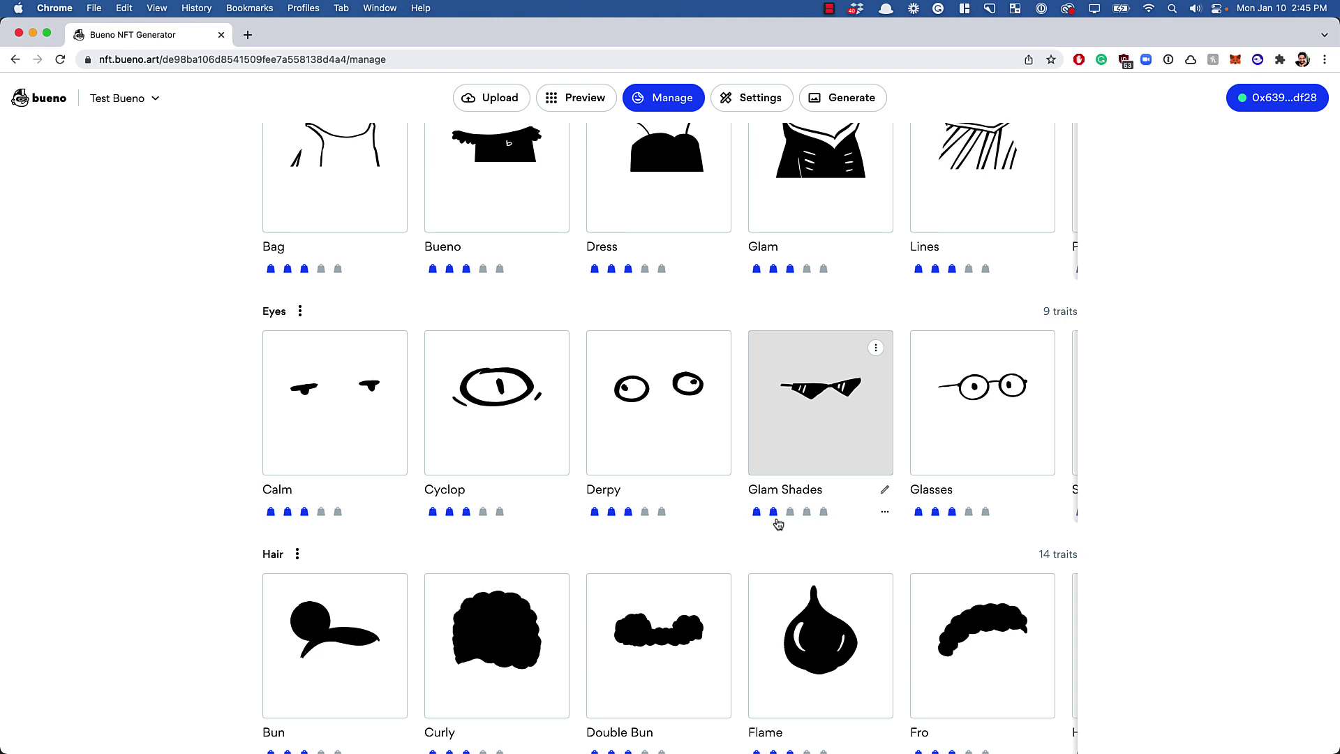
{"action": "left_click", "coordinate": [790, 512]}
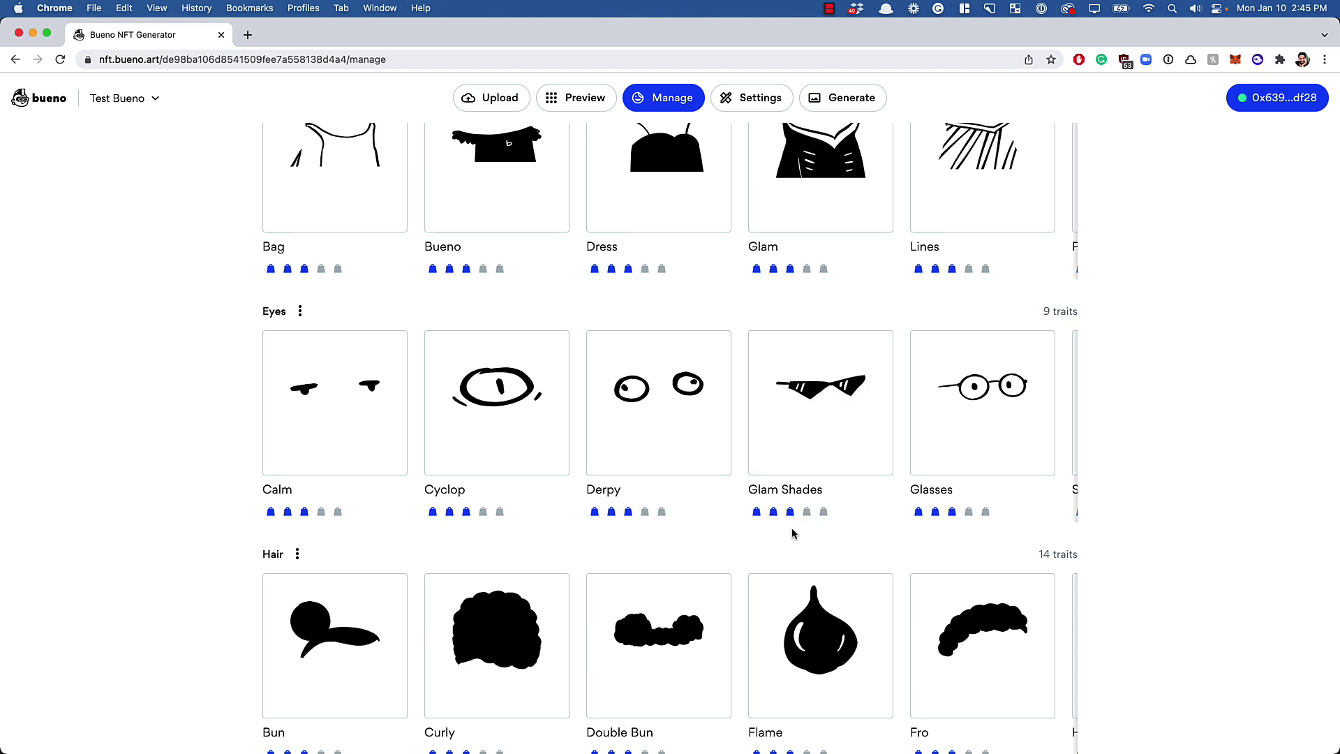
{"action": "scroll", "coordinate": [790, 536], "scroll_direction": "up", "scroll_amount": 5}
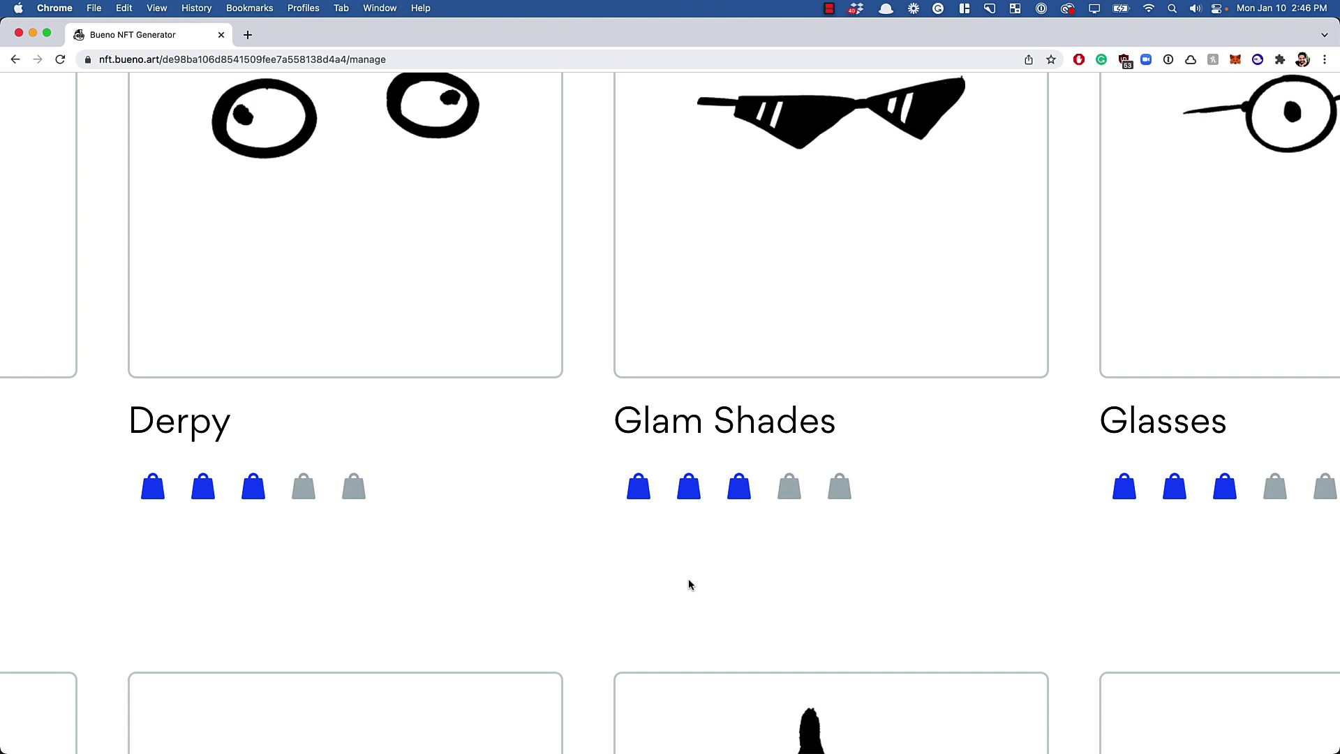
Set the Glam Shades rarity to one out of five and view its scale, quantity and percentage options
{"action": "left_click", "coordinate": [639, 487]}
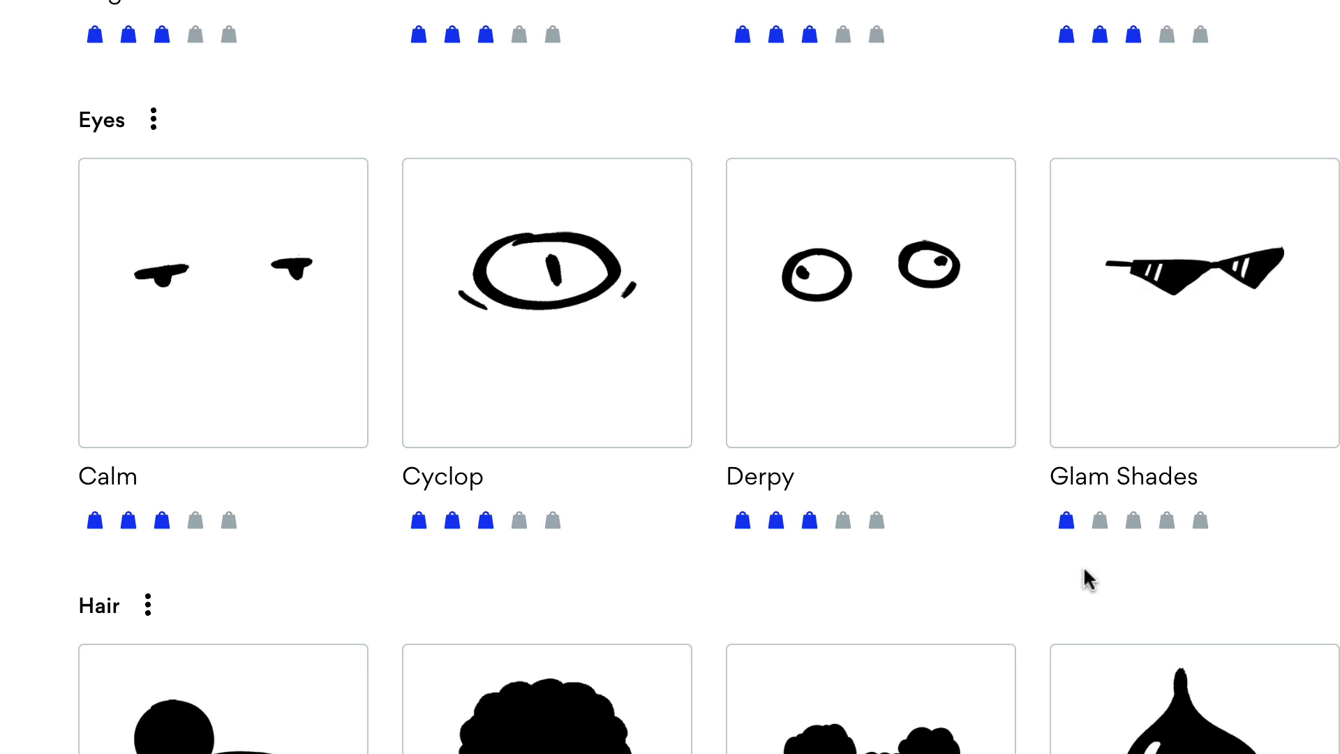
{"action": "left_click", "coordinate": [1260, 484]}
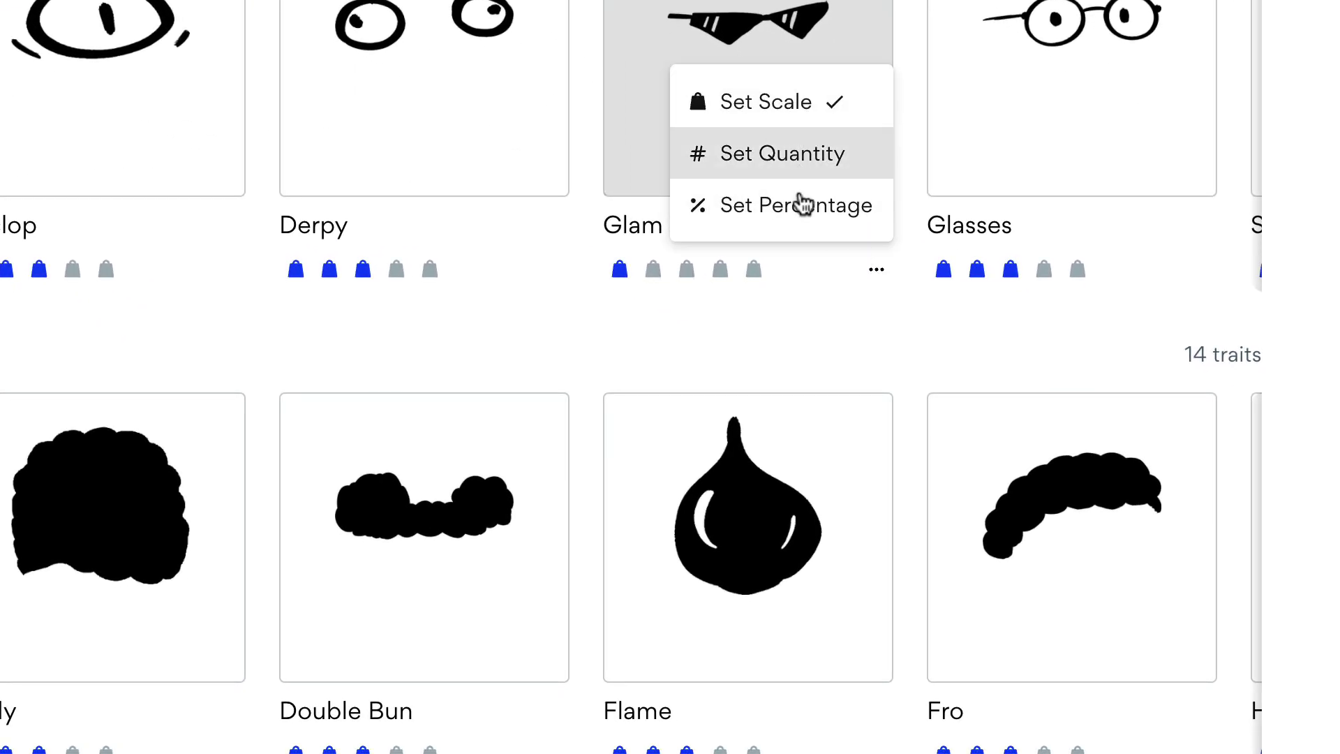
{"action": "left_click", "coordinate": [822, 338]}
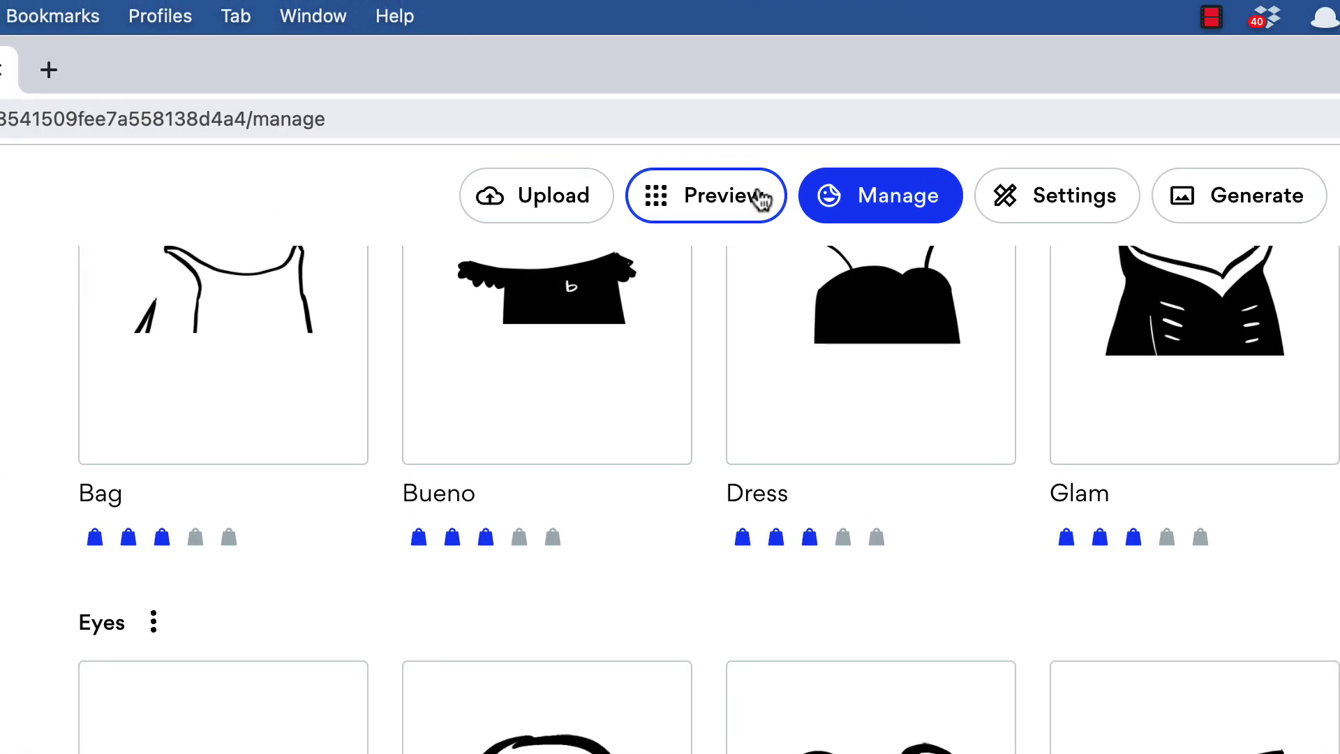
Return to the token preview and regenerate the tokens with the new Glam Shades rarity
{"action": "left_click", "coordinate": [761, 200]}
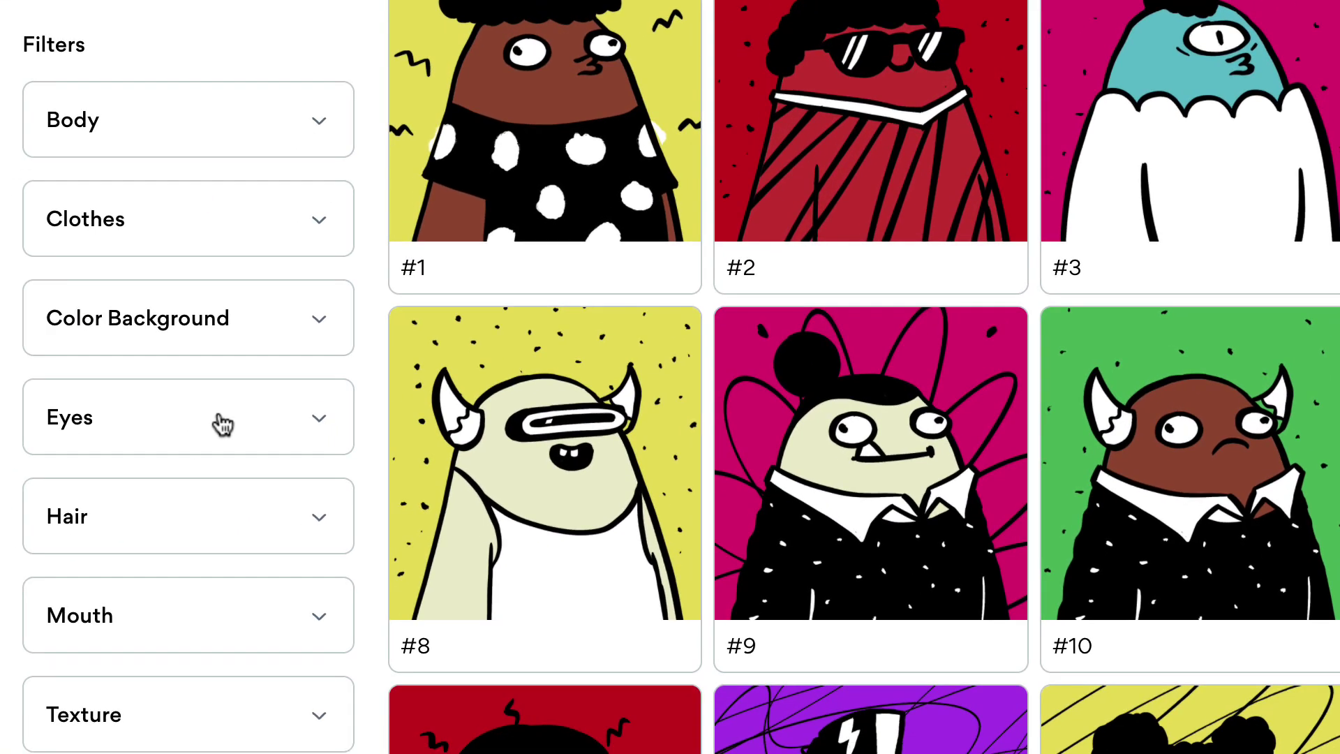
{"action": "left_click", "coordinate": [218, 423]}
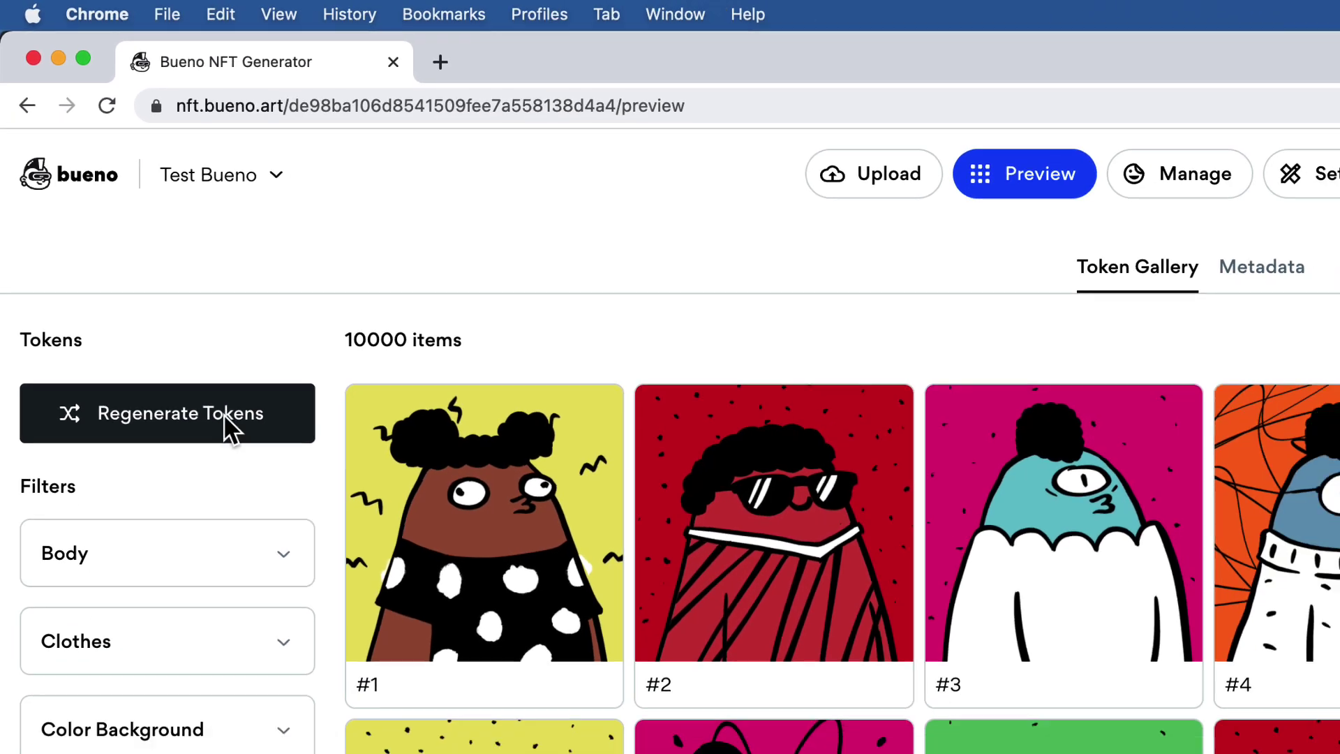
{"action": "left_click", "coordinate": [279, 359]}
{"action": "left_click", "coordinate": [673, 444]}
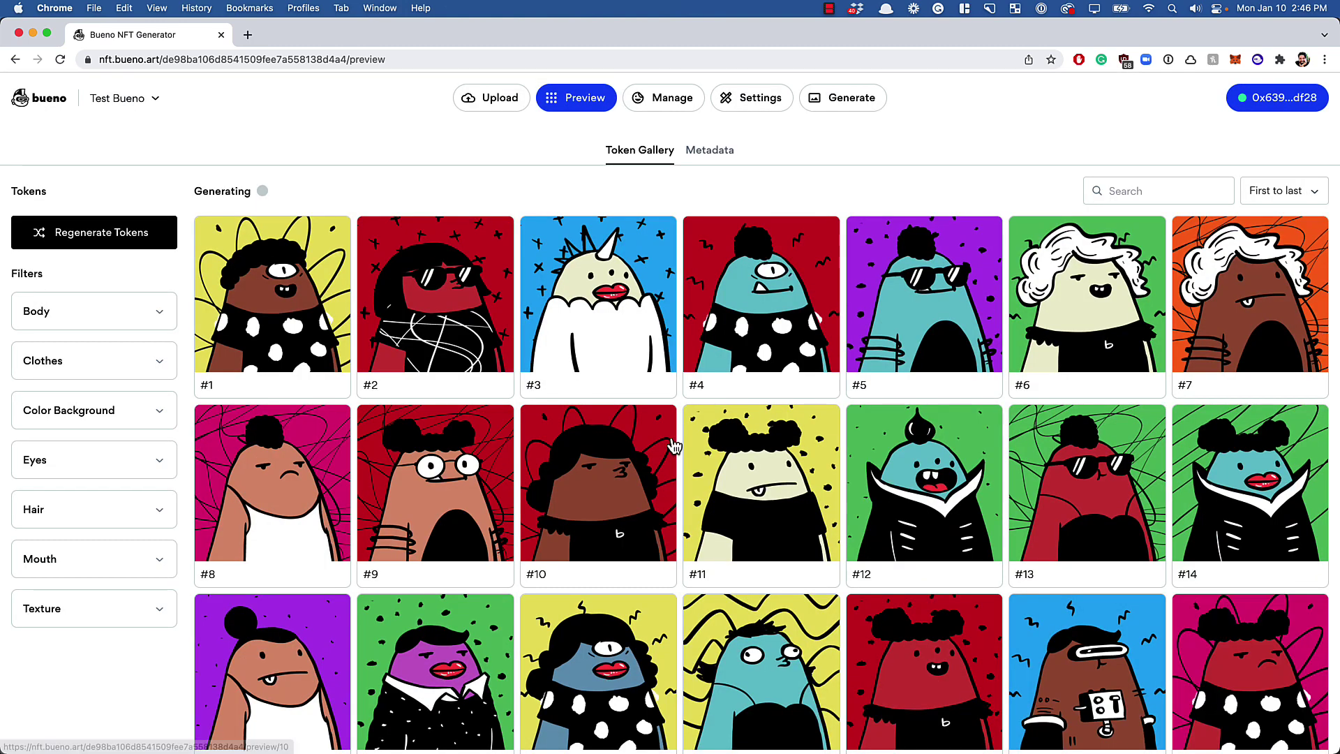
Filter the regenerated tokens by the Glam Shades eyes, browse the matches and clear the filter
{"action": "left_click", "coordinate": [146, 461]}
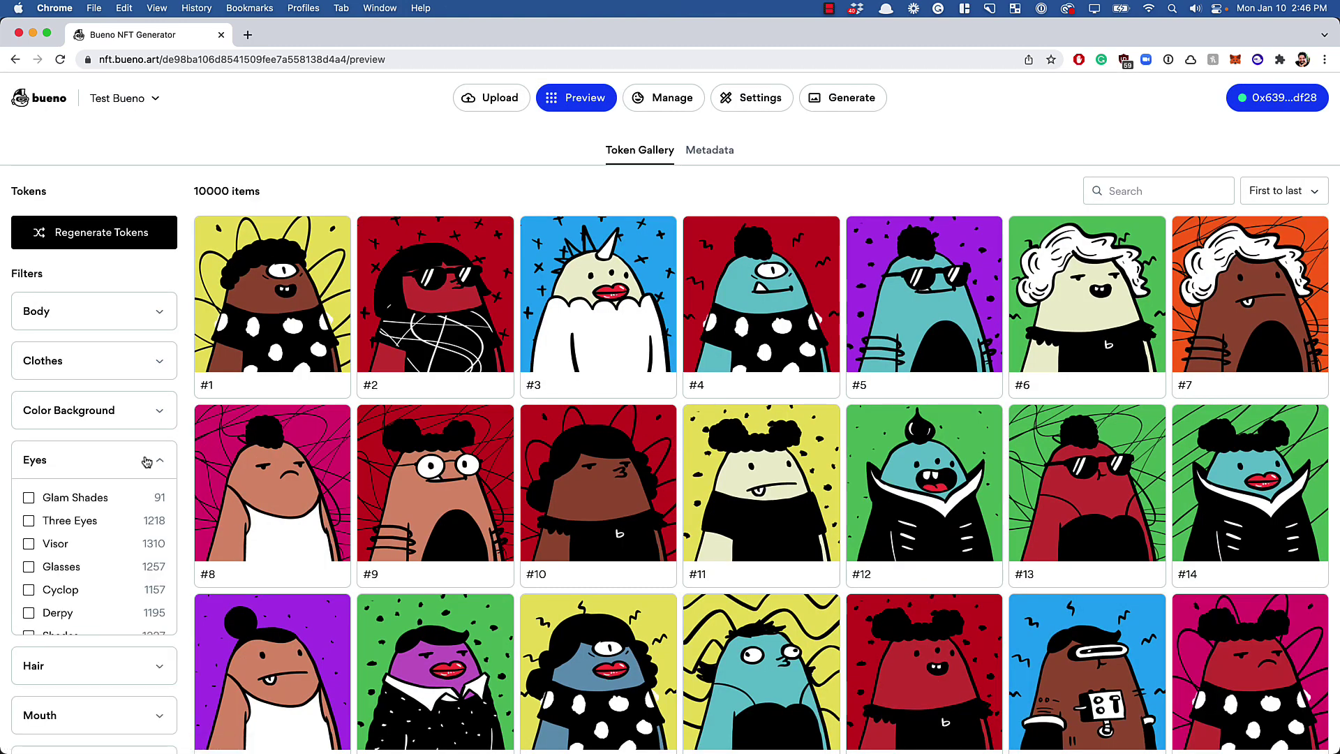
{"action": "left_click", "coordinate": [73, 504]}
{"action": "scroll", "coordinate": [645, 423], "scroll_direction": "down", "scroll_amount": 20}
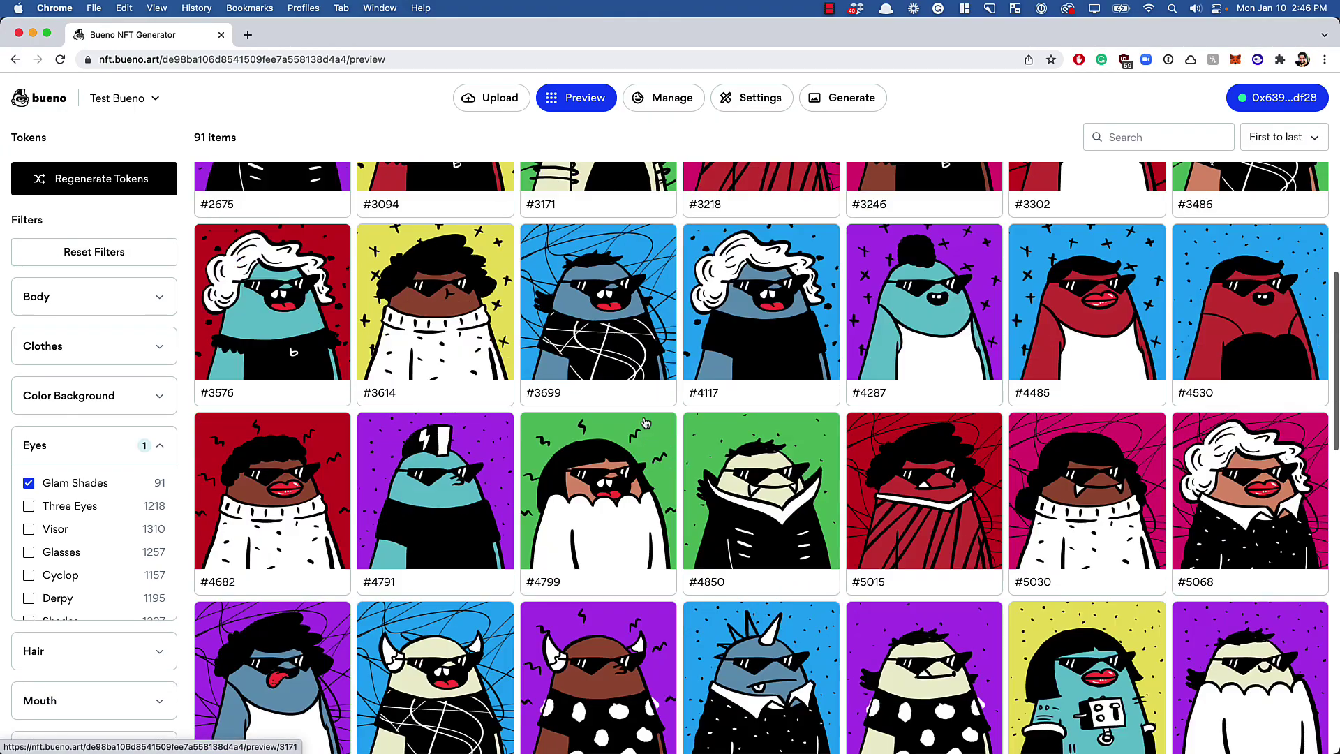
{"action": "scroll", "coordinate": [646, 422], "scroll_direction": "up", "scroll_amount": 20}
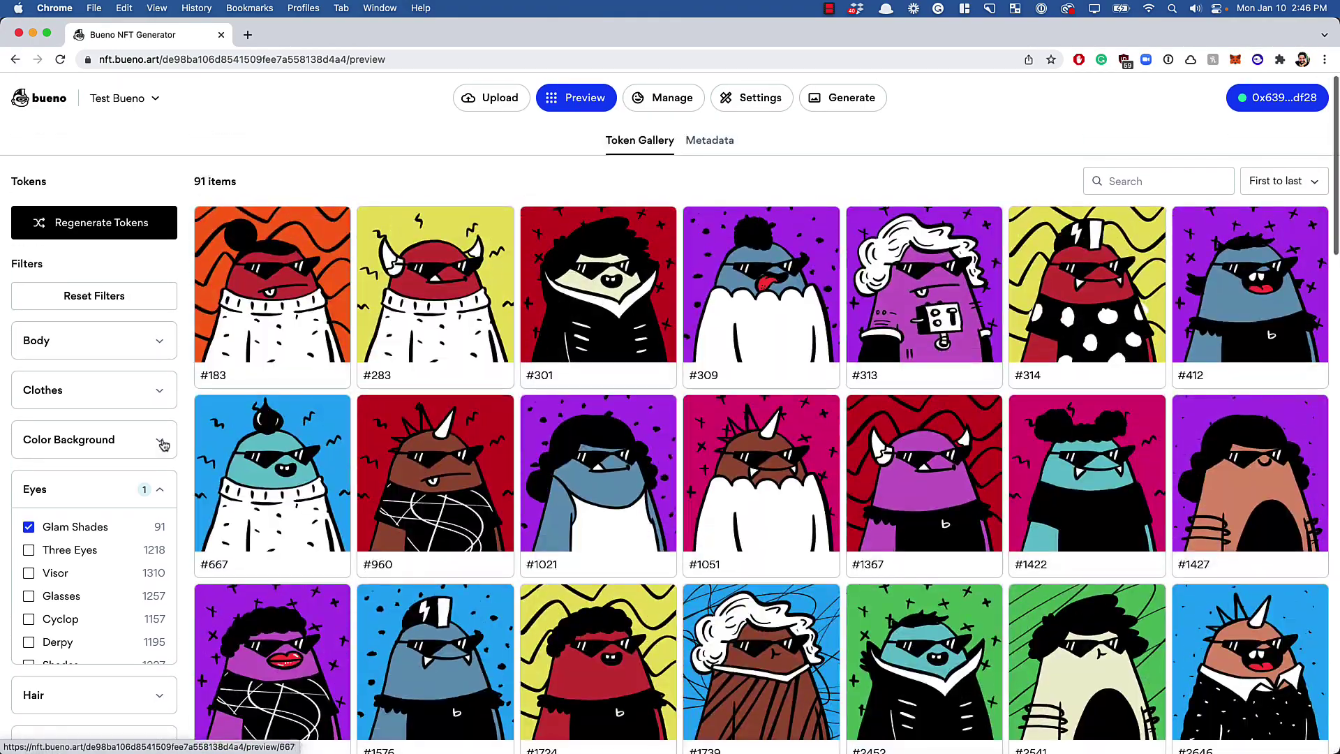
{"action": "left_click", "coordinate": [58, 528]}
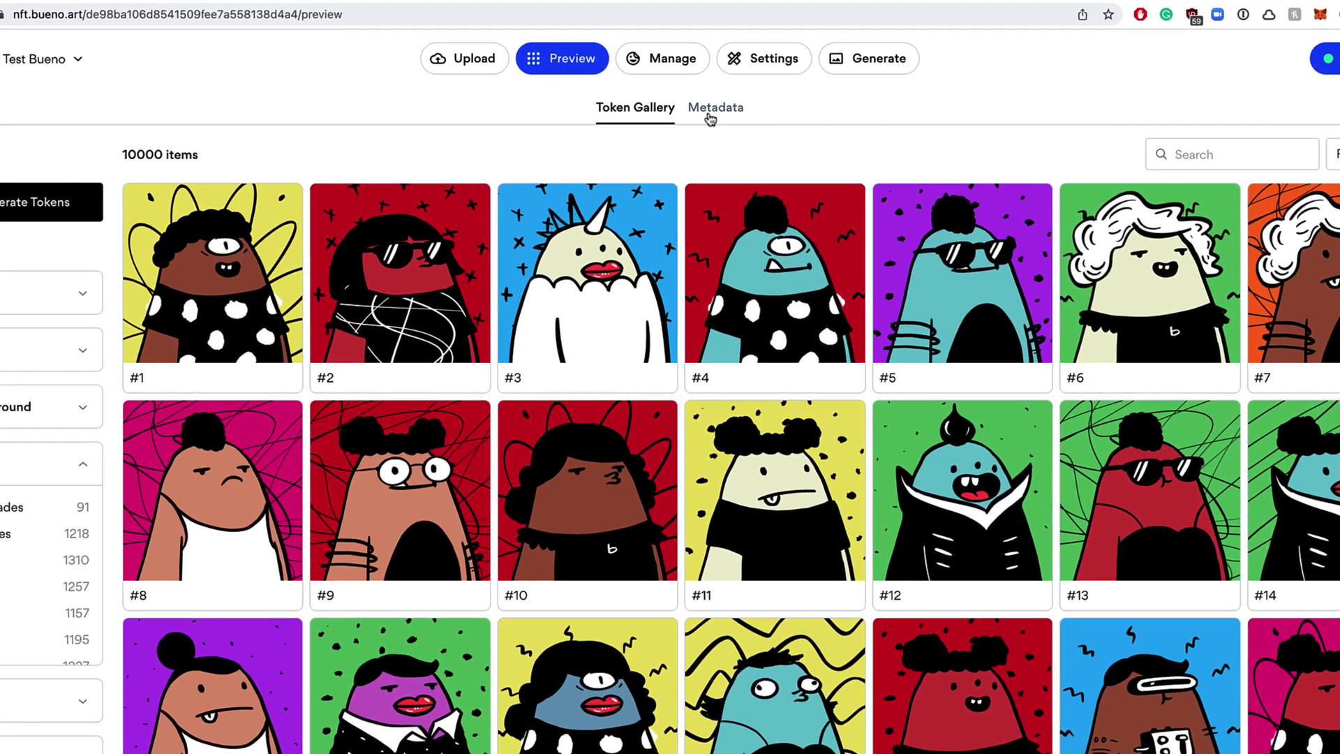
Review the metadata quantities and percentages for Body, Color Background and Clothes, and return to the token gallery
{"action": "left_click", "coordinate": [707, 145]}
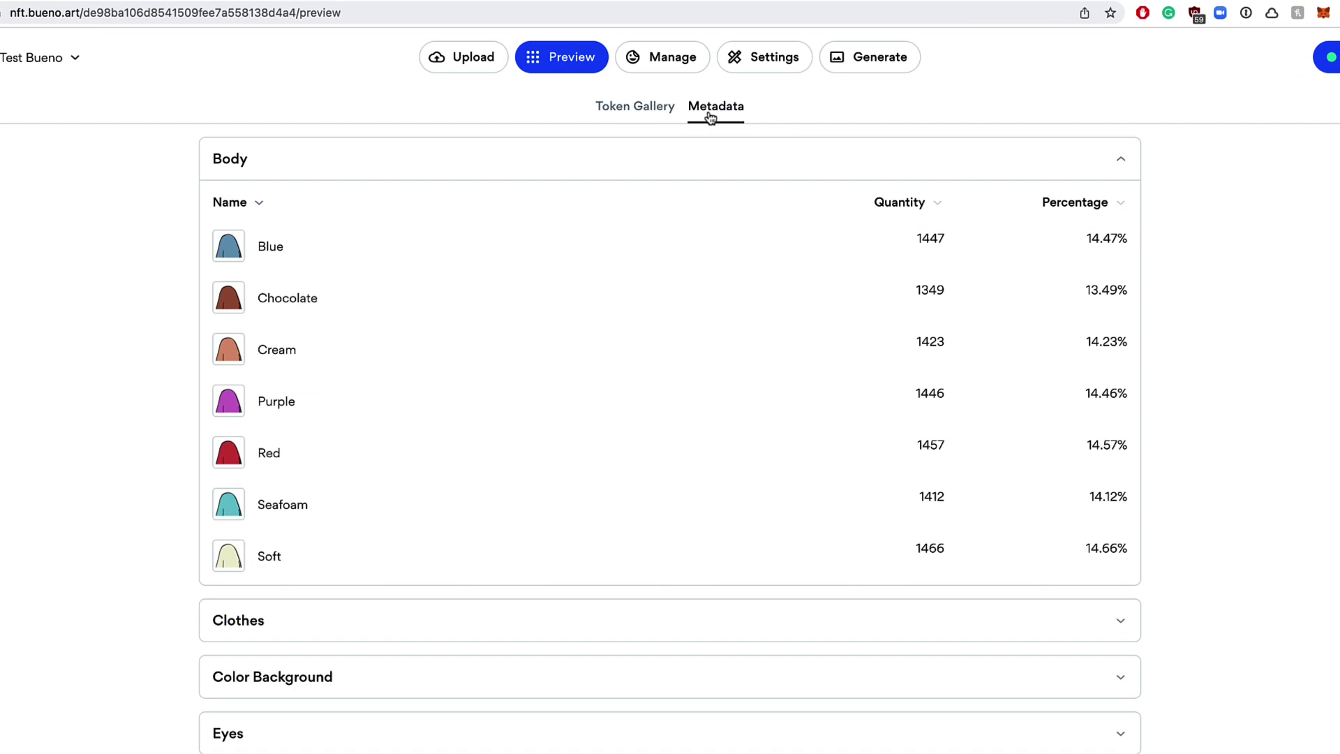
{"action": "left_click", "coordinate": [619, 161]}
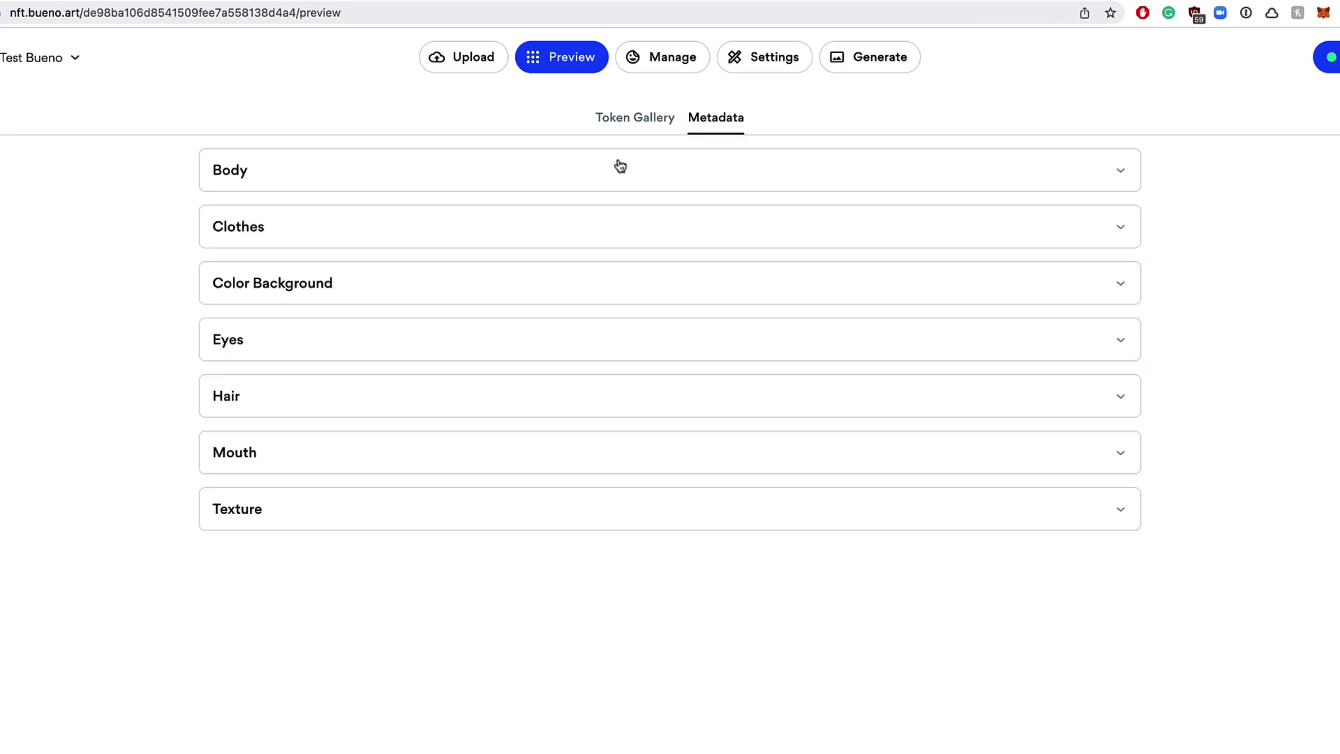
{"action": "left_click", "coordinate": [637, 275]}
{"action": "scroll", "coordinate": [593, 426], "scroll_direction": "down", "scroll_amount": 1}
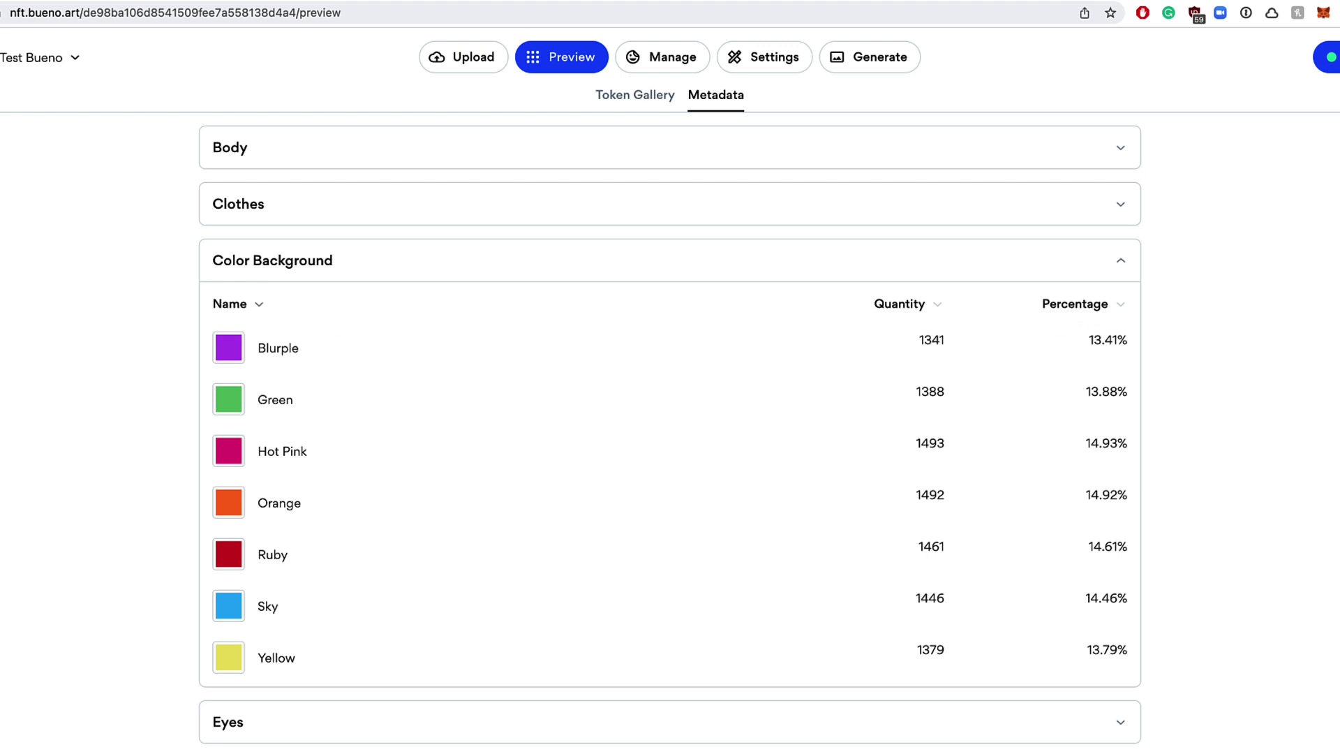
{"action": "left_click", "coordinate": [377, 261]}
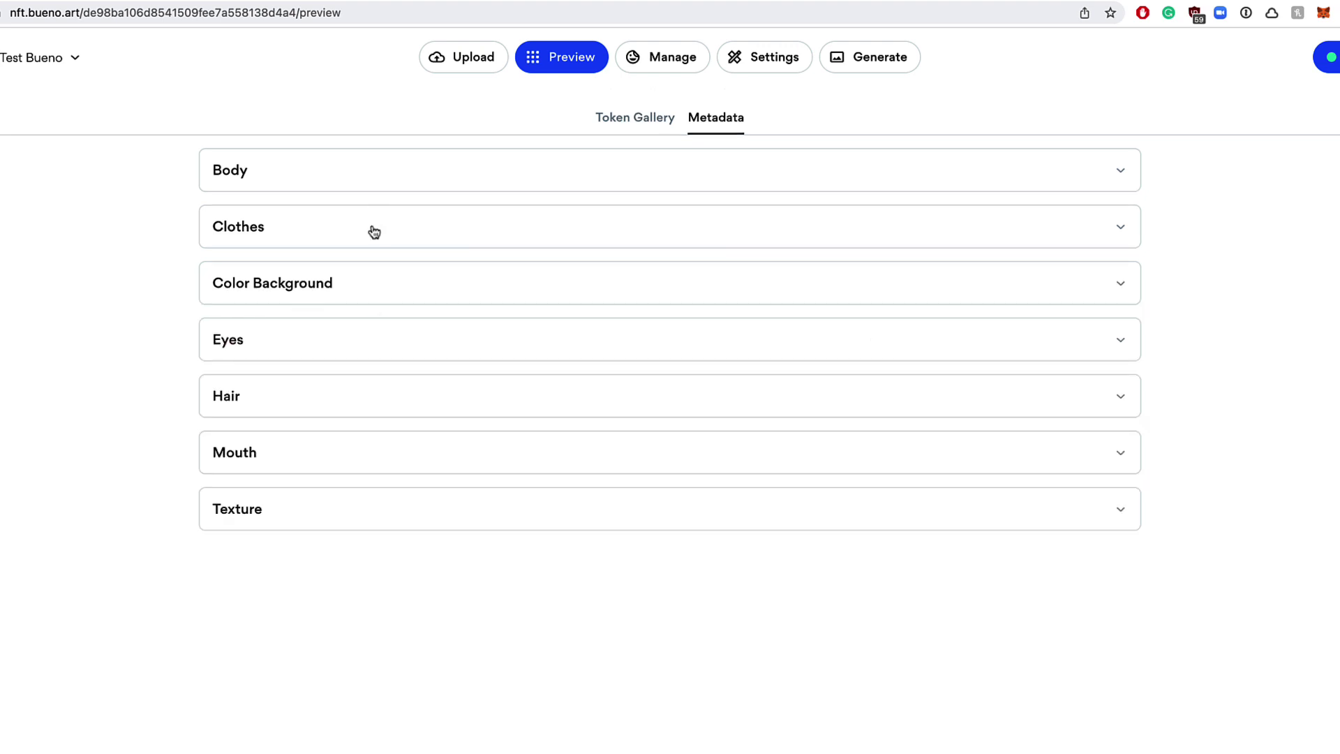
{"action": "left_click", "coordinate": [374, 232]}
{"action": "left_click", "coordinate": [674, 221]}
{"action": "left_click", "coordinate": [673, 167]}
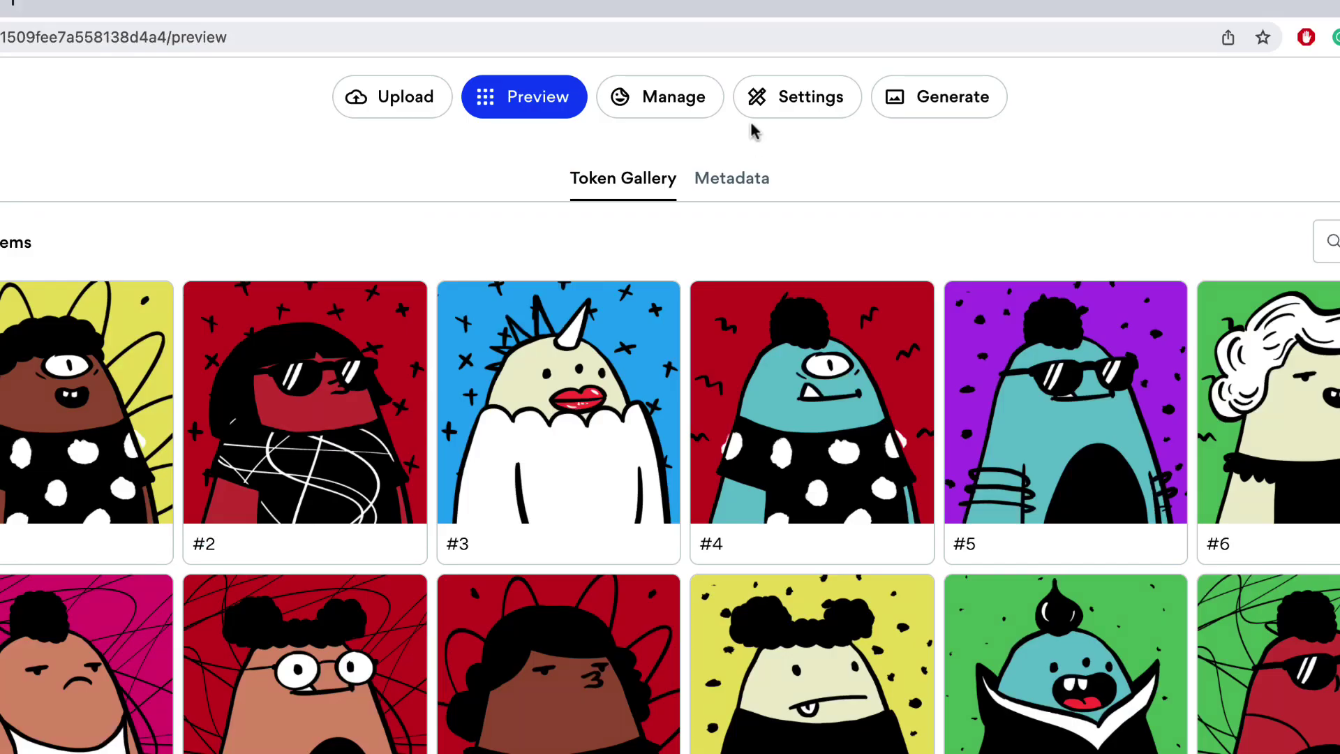
Review the collection's general settings, layer order and rules, including the rule types available for the Cyclop and GM rule
{"action": "left_click", "coordinate": [763, 61]}
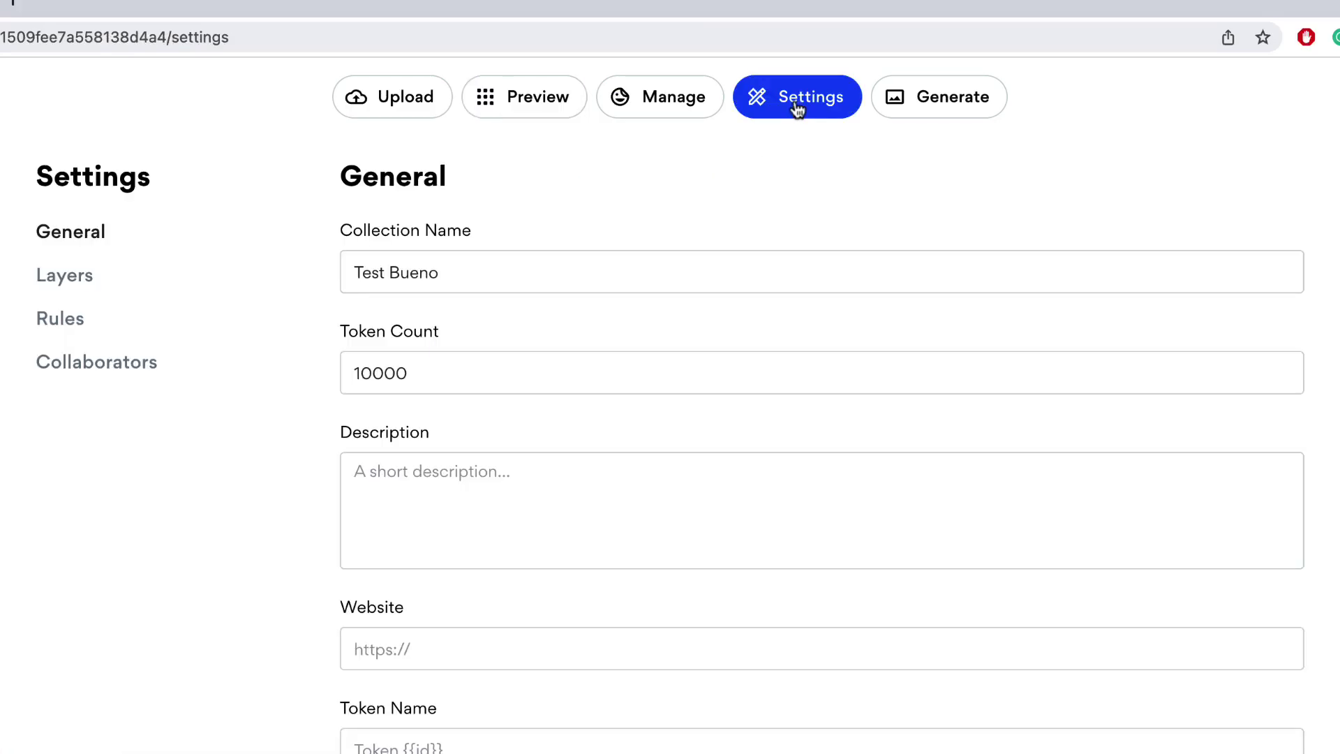
{"action": "left_click", "coordinate": [79, 280]}
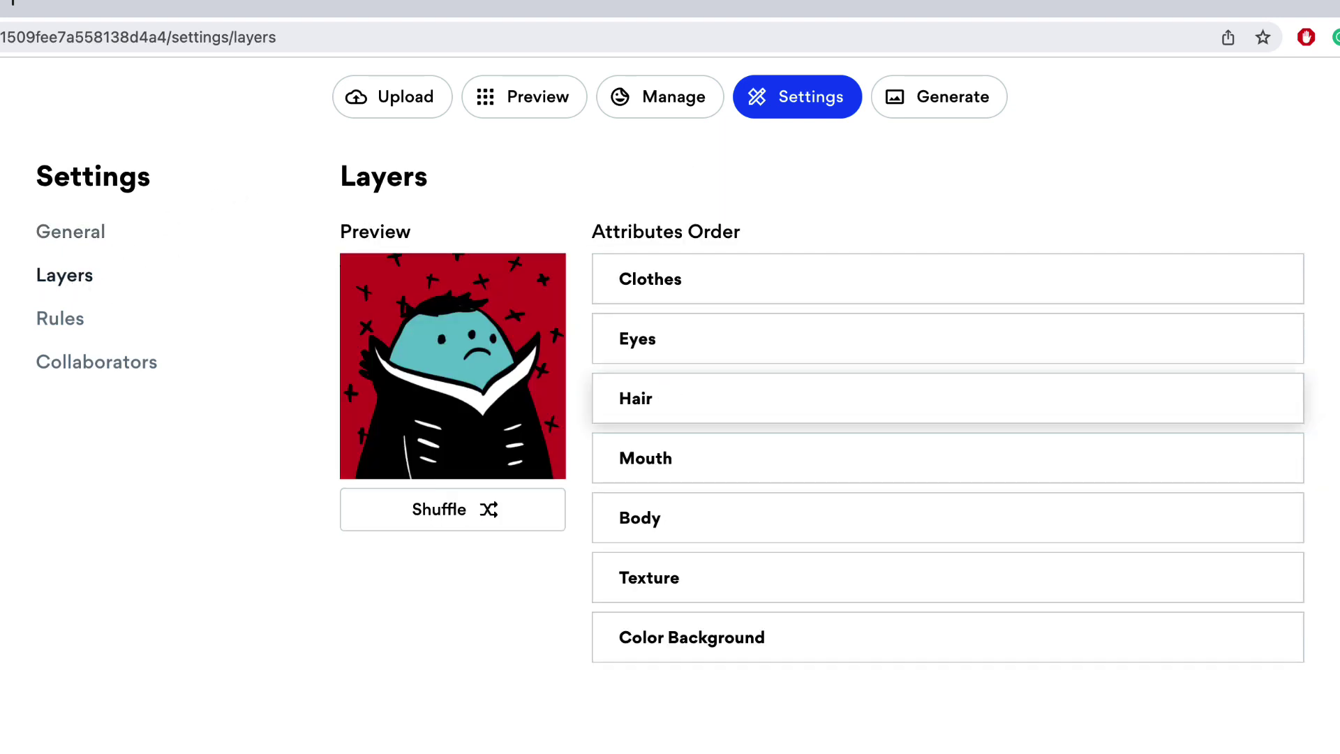
{"action": "left_click", "coordinate": [56, 325]}
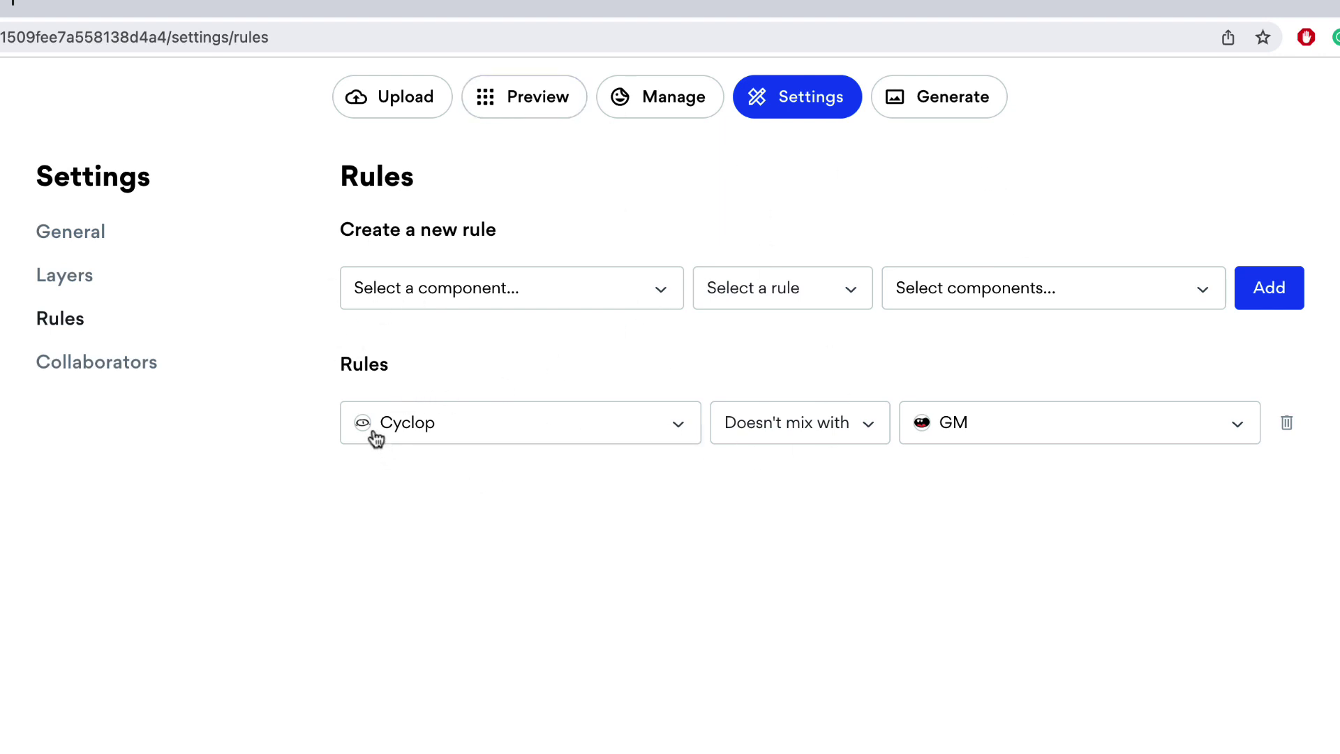
{"action": "left_click", "coordinate": [820, 442]}
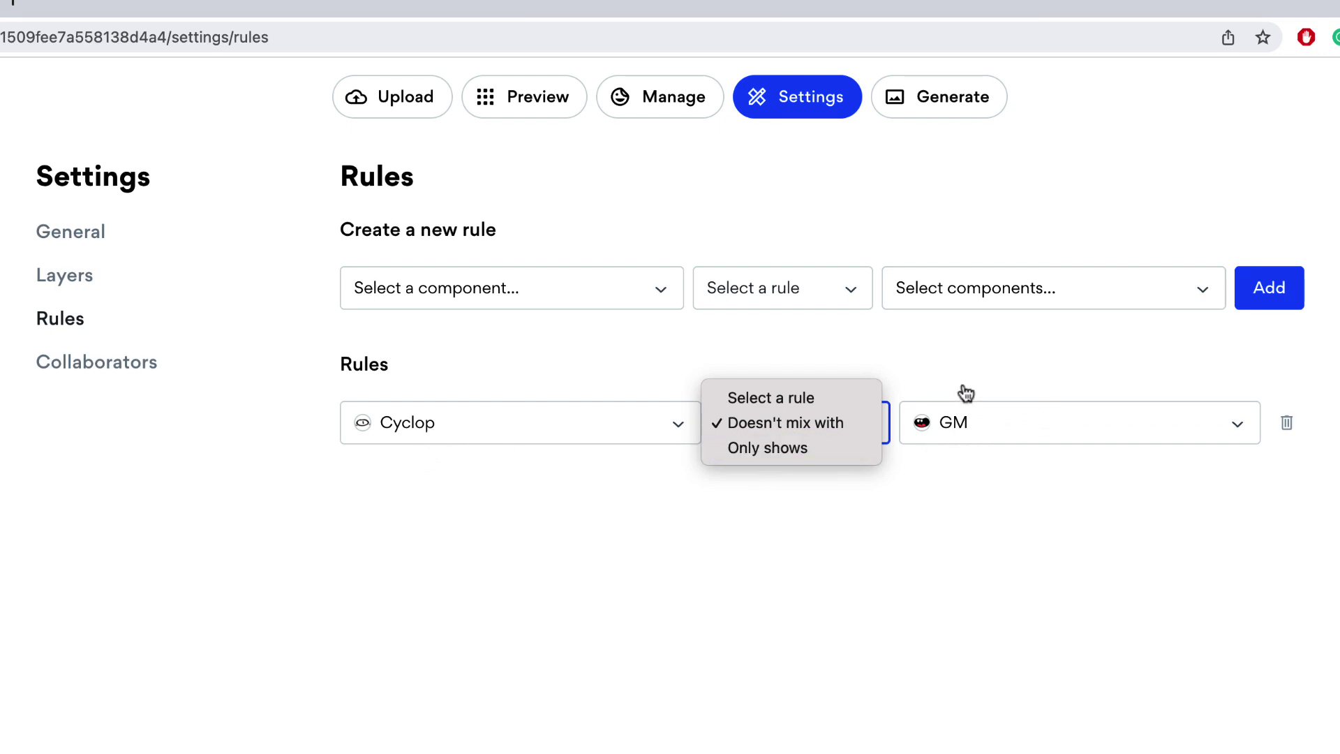
{"action": "left_click", "coordinate": [905, 572]}
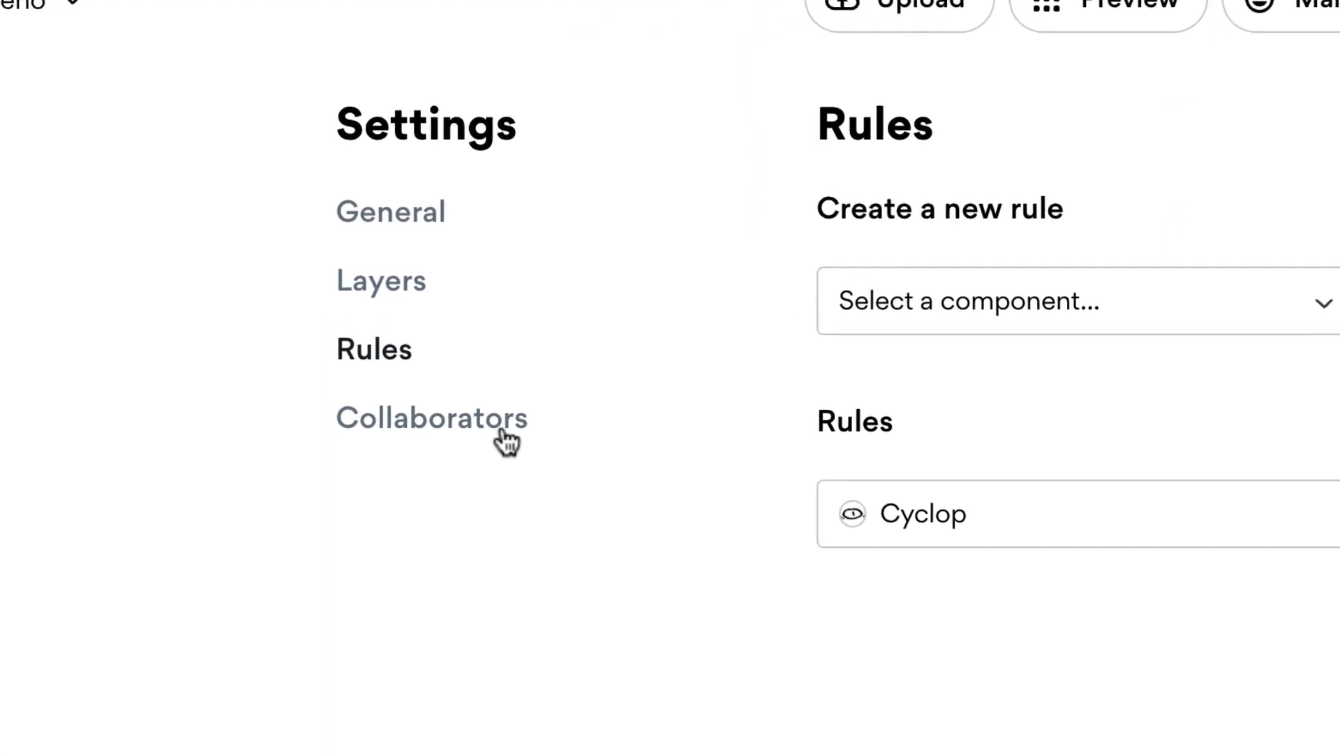
View the collaborators settings and the wallet address form for adding a collaborator, and close the form without adding anyone
{"action": "left_click", "coordinate": [504, 439]}
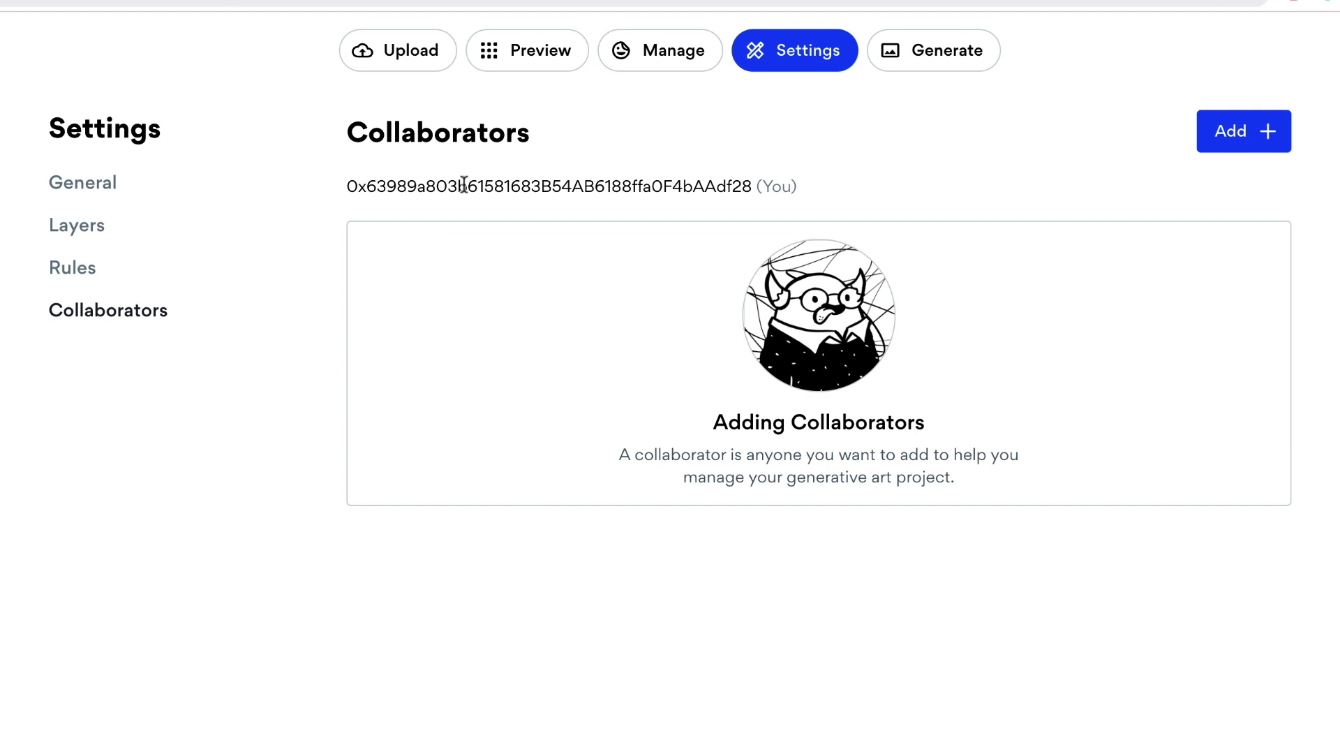
{"action": "double_click", "coordinate": [463, 185]}
{"action": "left_click", "coordinate": [974, 154]}
{"action": "left_click", "coordinate": [1254, 142]}
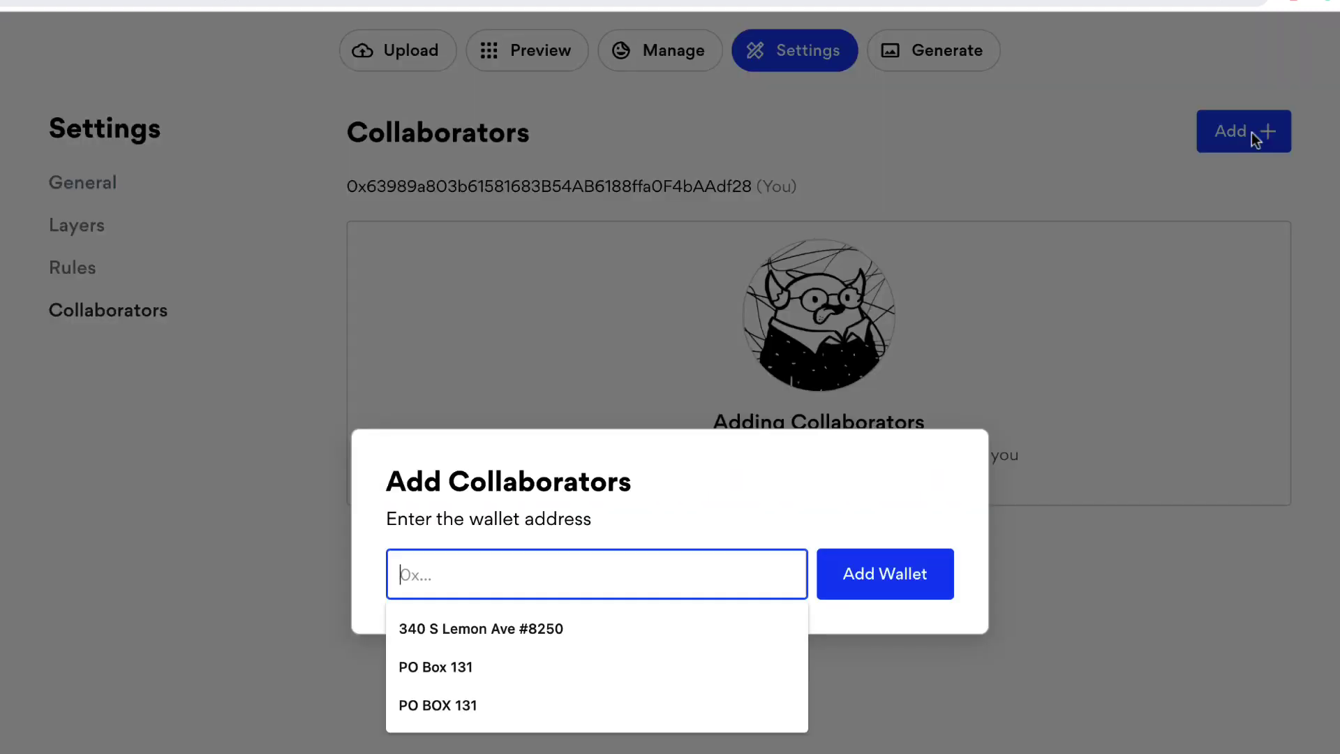
{"action": "left_click", "coordinate": [932, 317]}
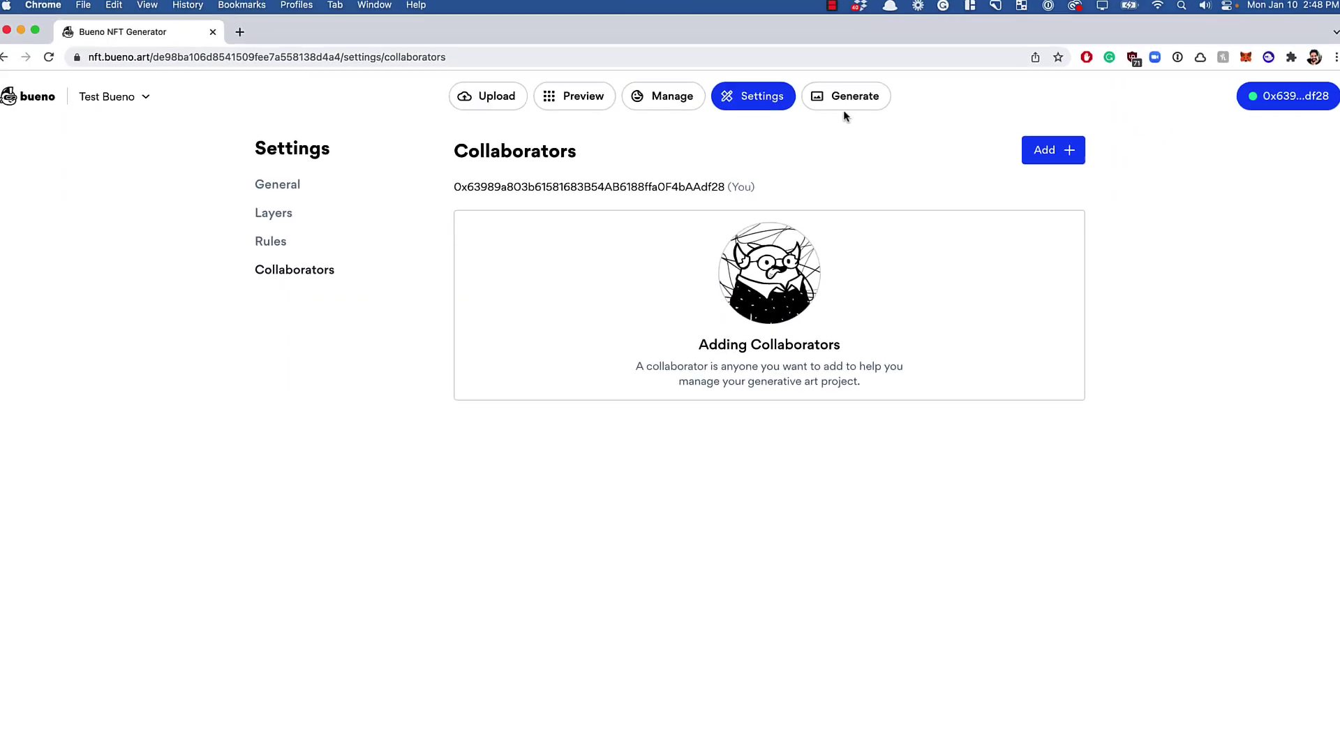
Compare the token gallery preview with the Generate From Preview and Generate New options, and return to the generation page
{"action": "left_click", "coordinate": [571, 95]}
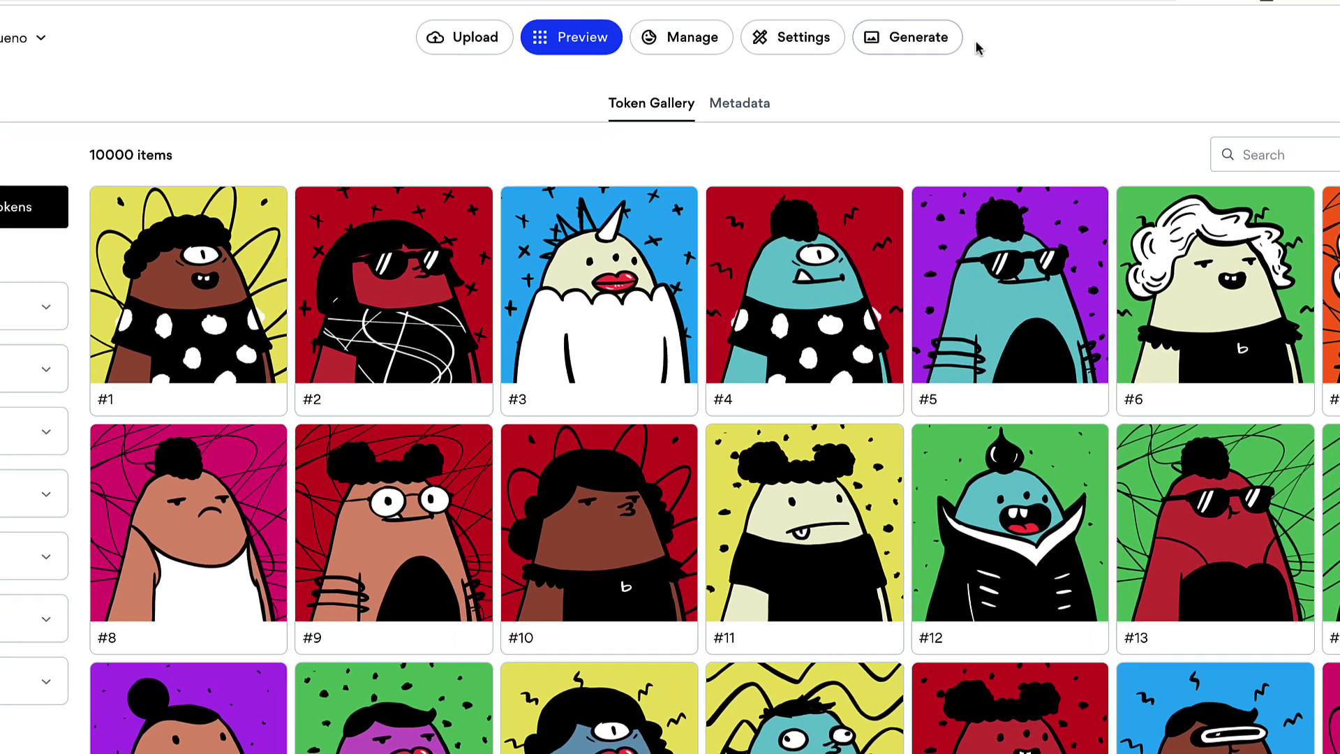
{"action": "left_click", "coordinate": [913, 48]}
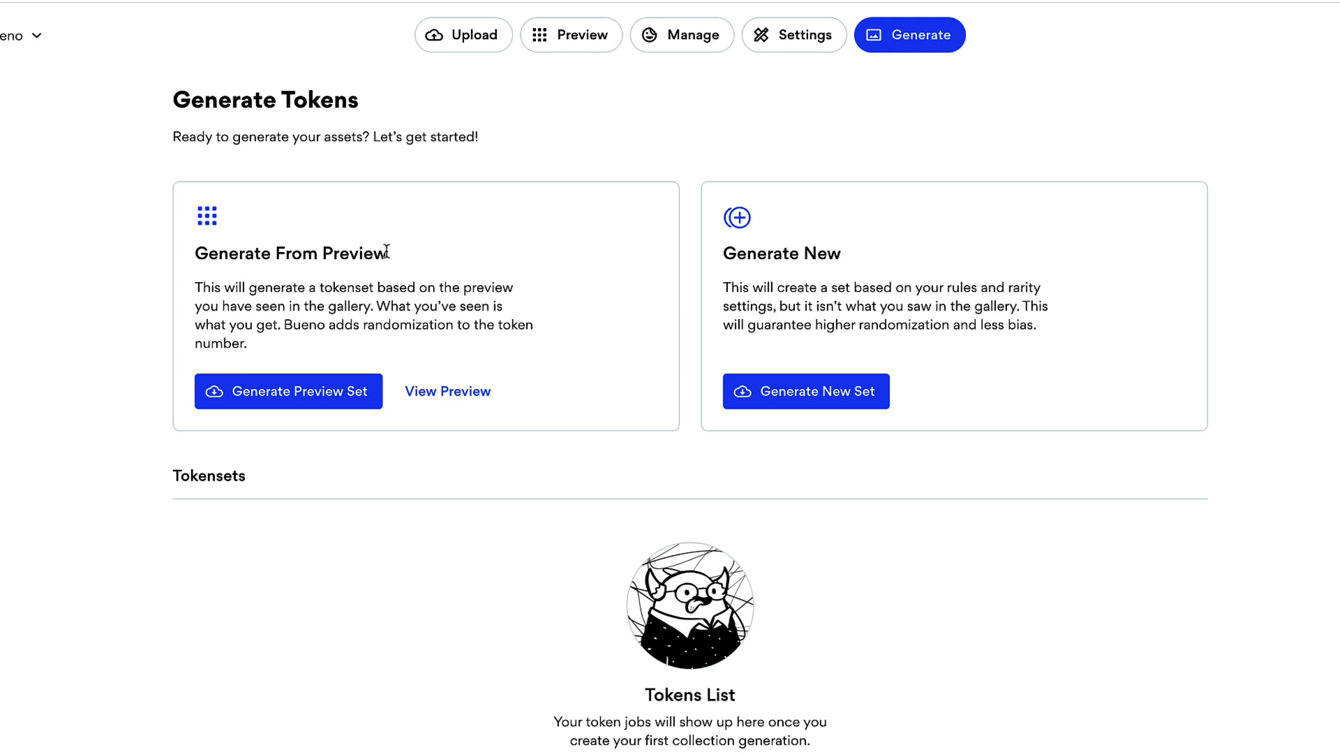
{"action": "left_click", "coordinate": [575, 40]}
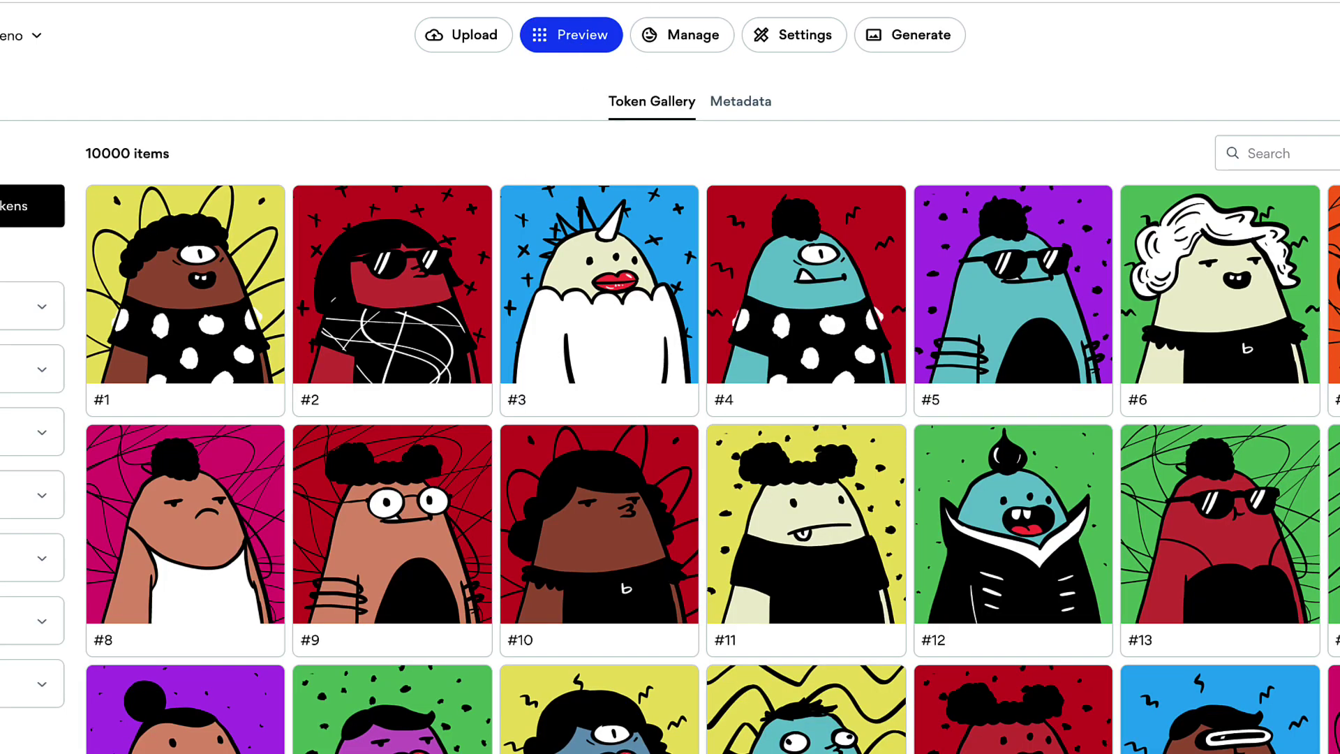
{"action": "left_click", "coordinate": [921, 41]}
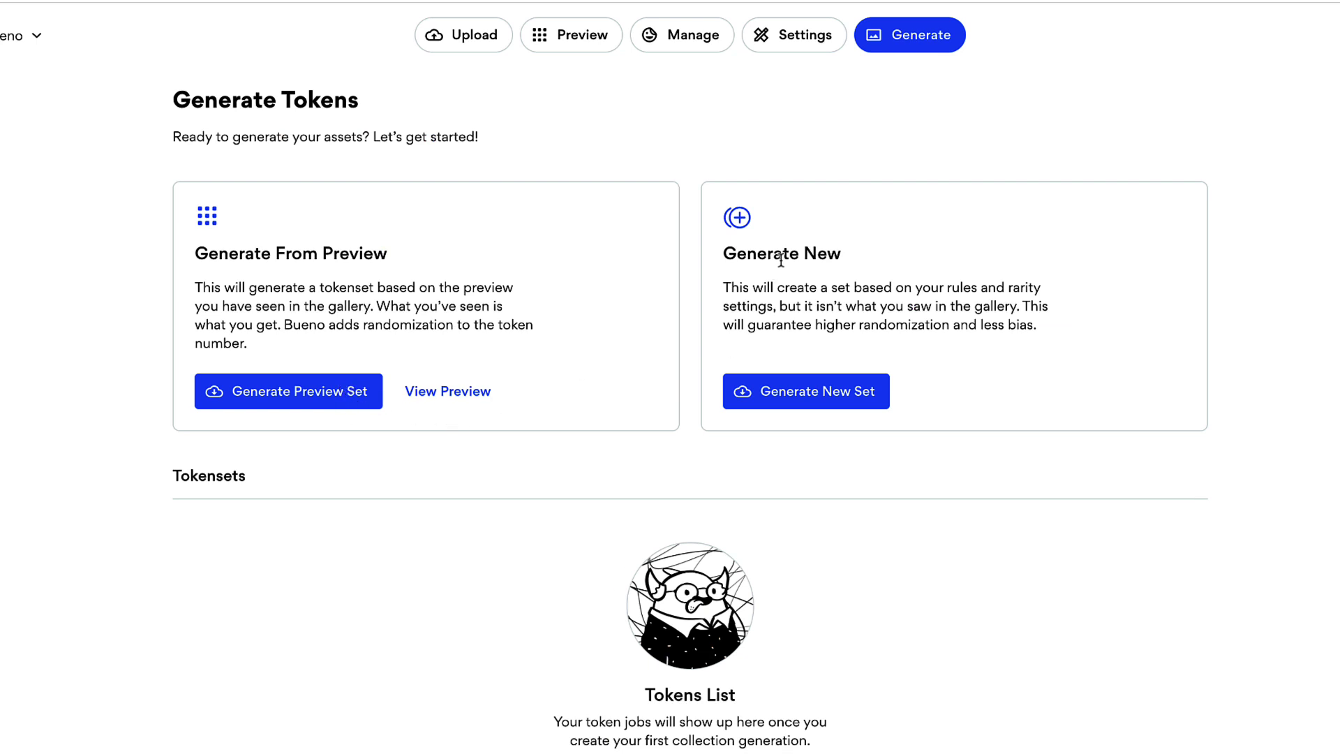
{"action": "left_click", "coordinate": [565, 37]}
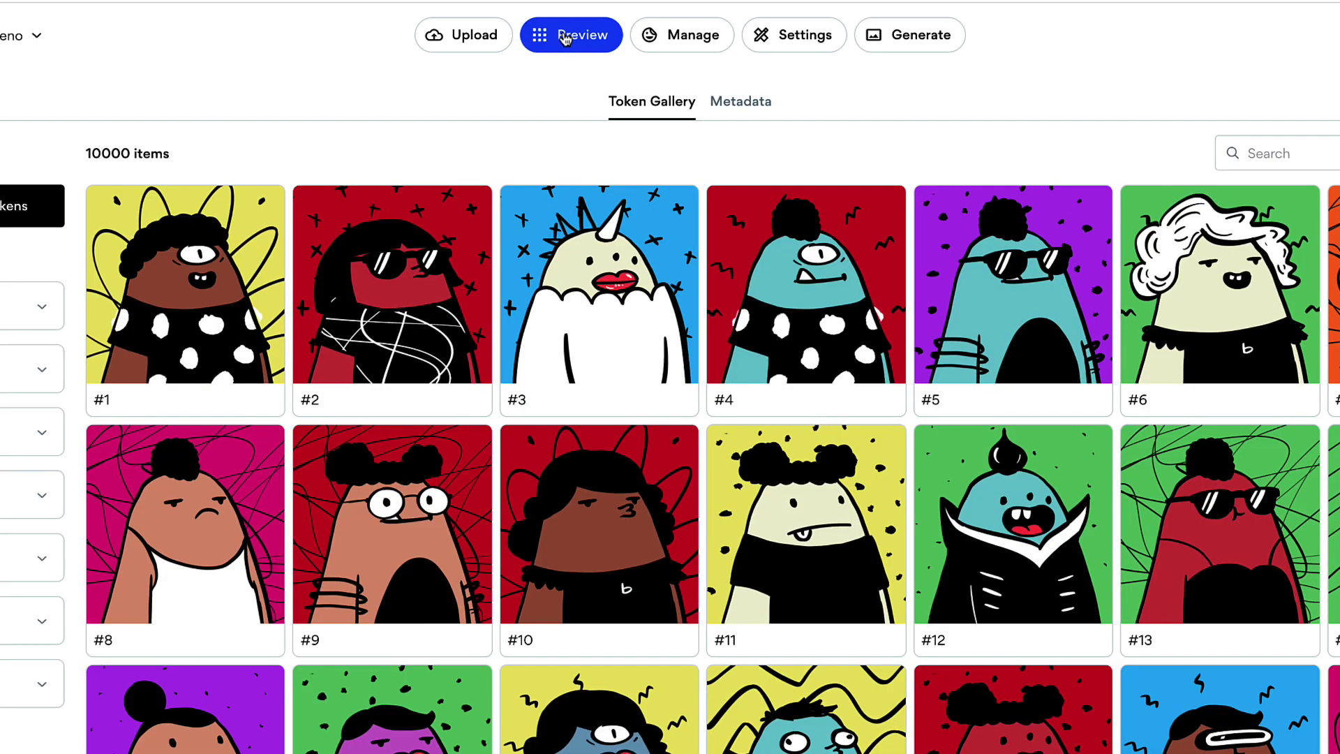
{"action": "left_click", "coordinate": [930, 34]}
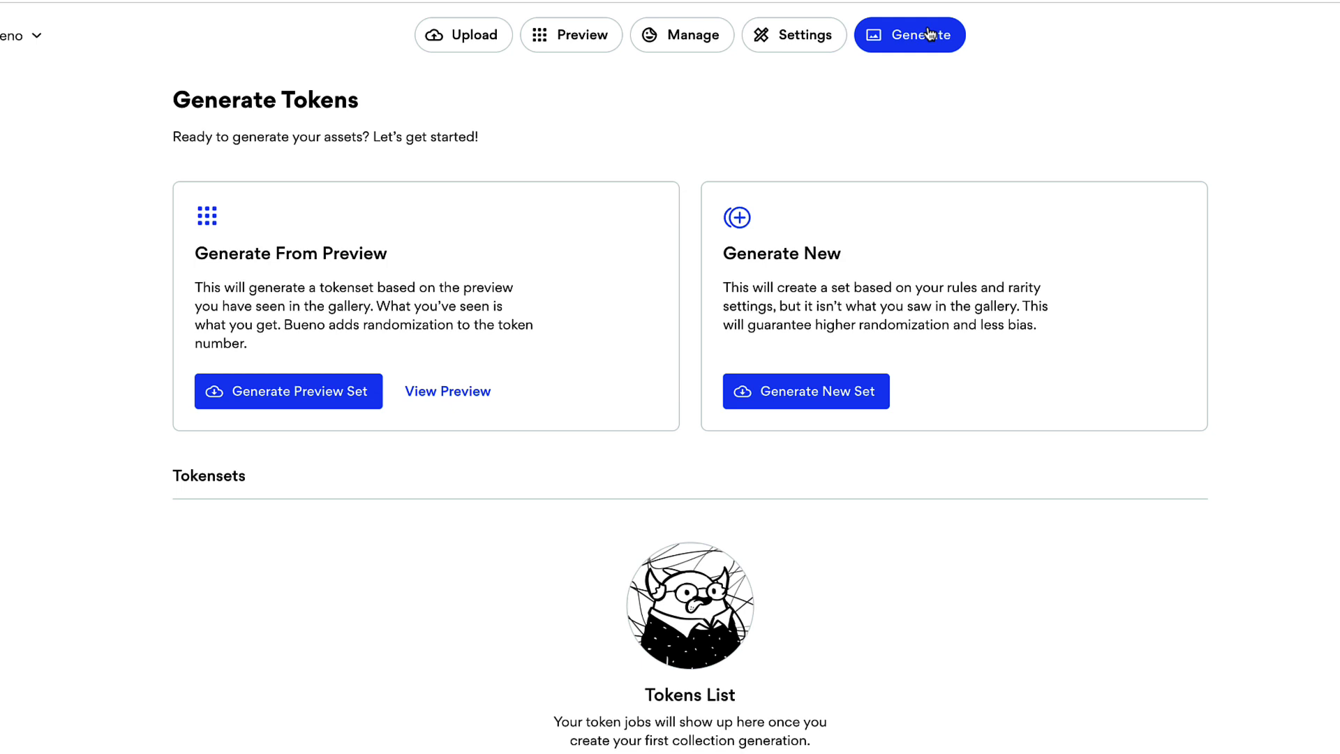
Check the confirmation for generating a new set of 10,000 tokens and cancel it without generating
{"action": "left_click", "coordinate": [835, 402]}
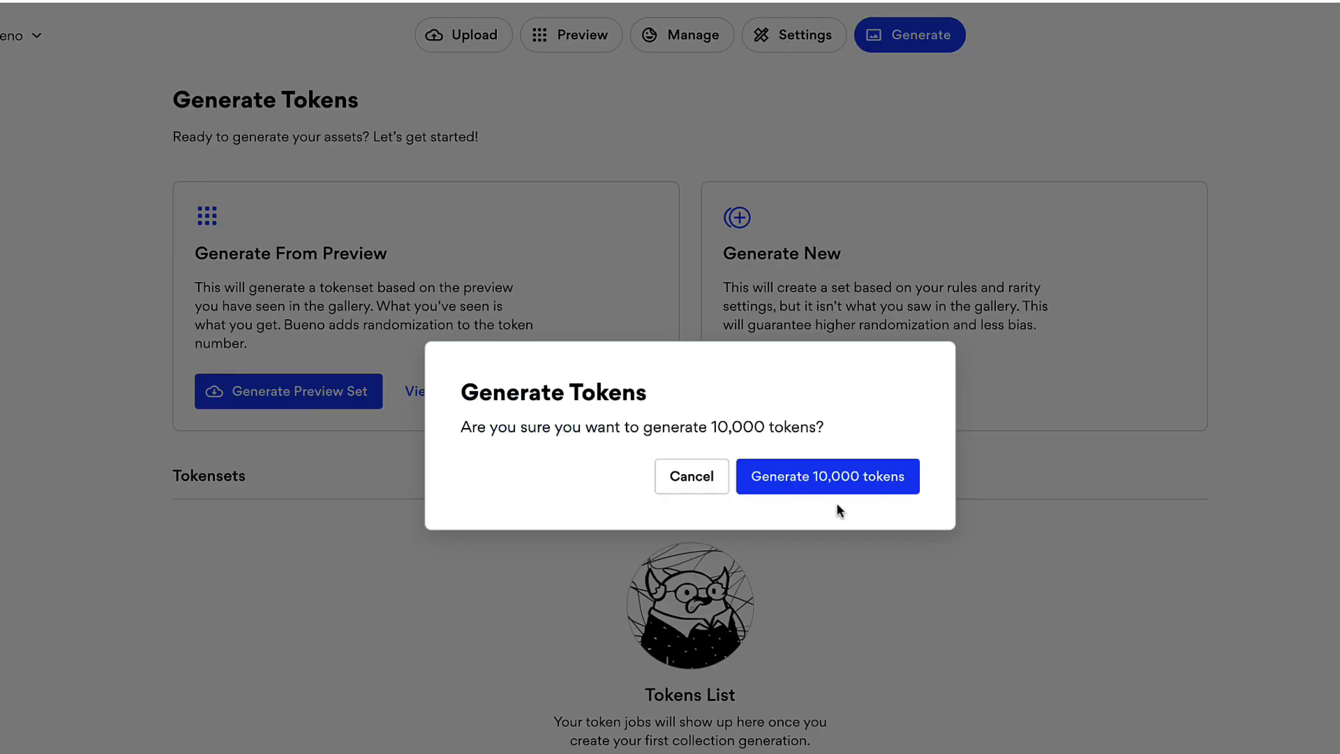
{"action": "left_click", "coordinate": [706, 486]}
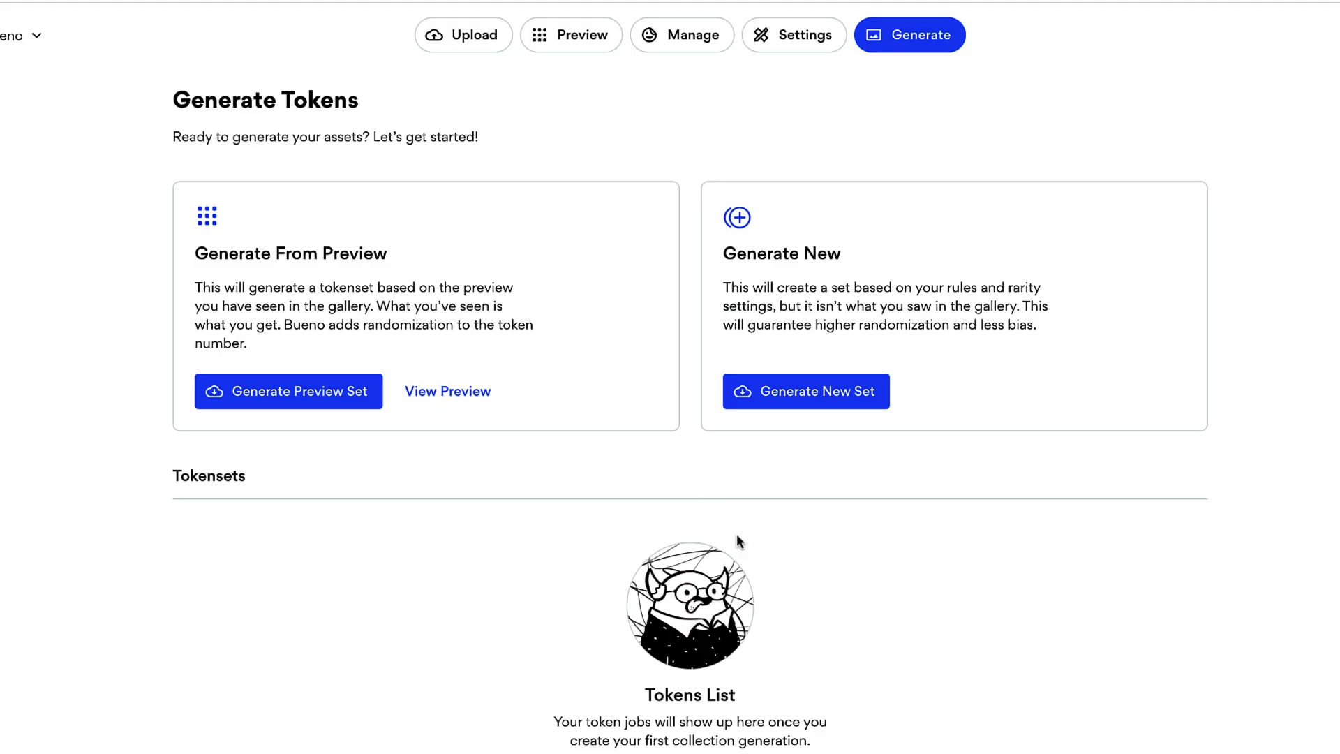
{"action": "left_click", "coordinate": [803, 392]}
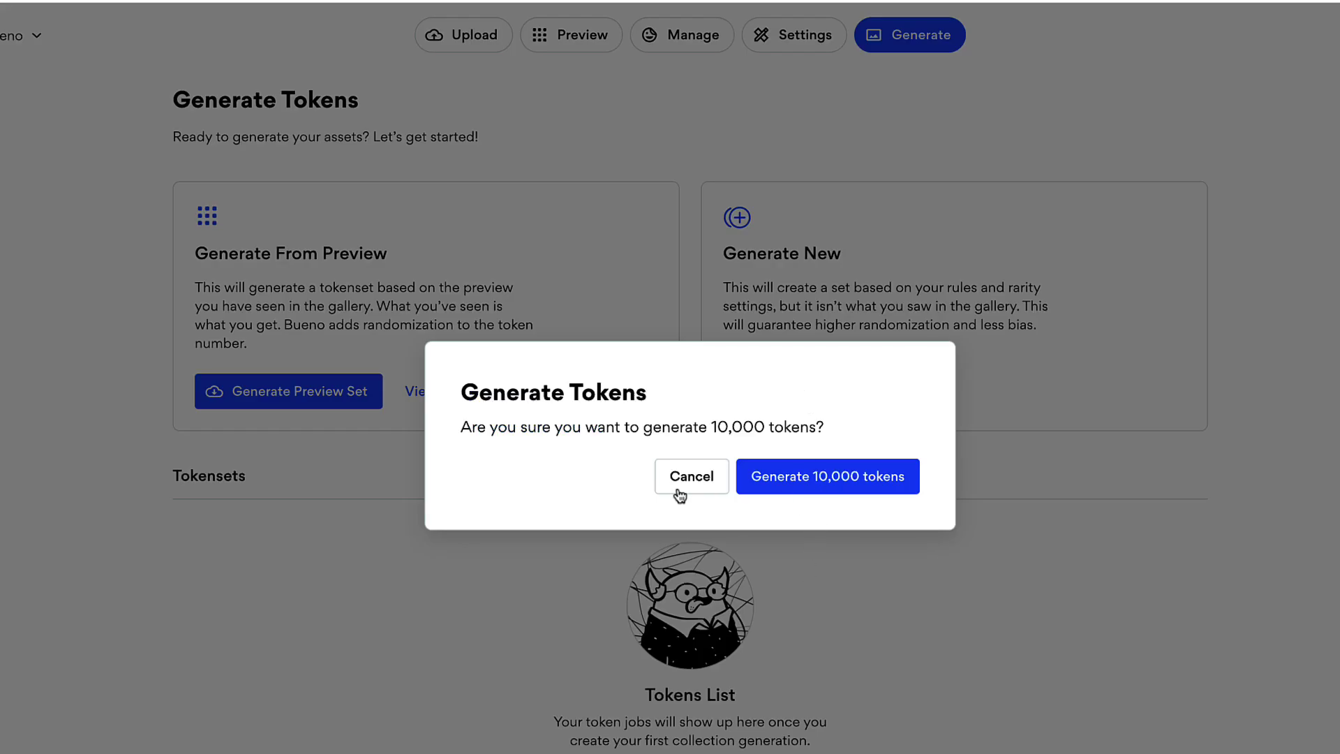
{"action": "left_click", "coordinate": [712, 485]}
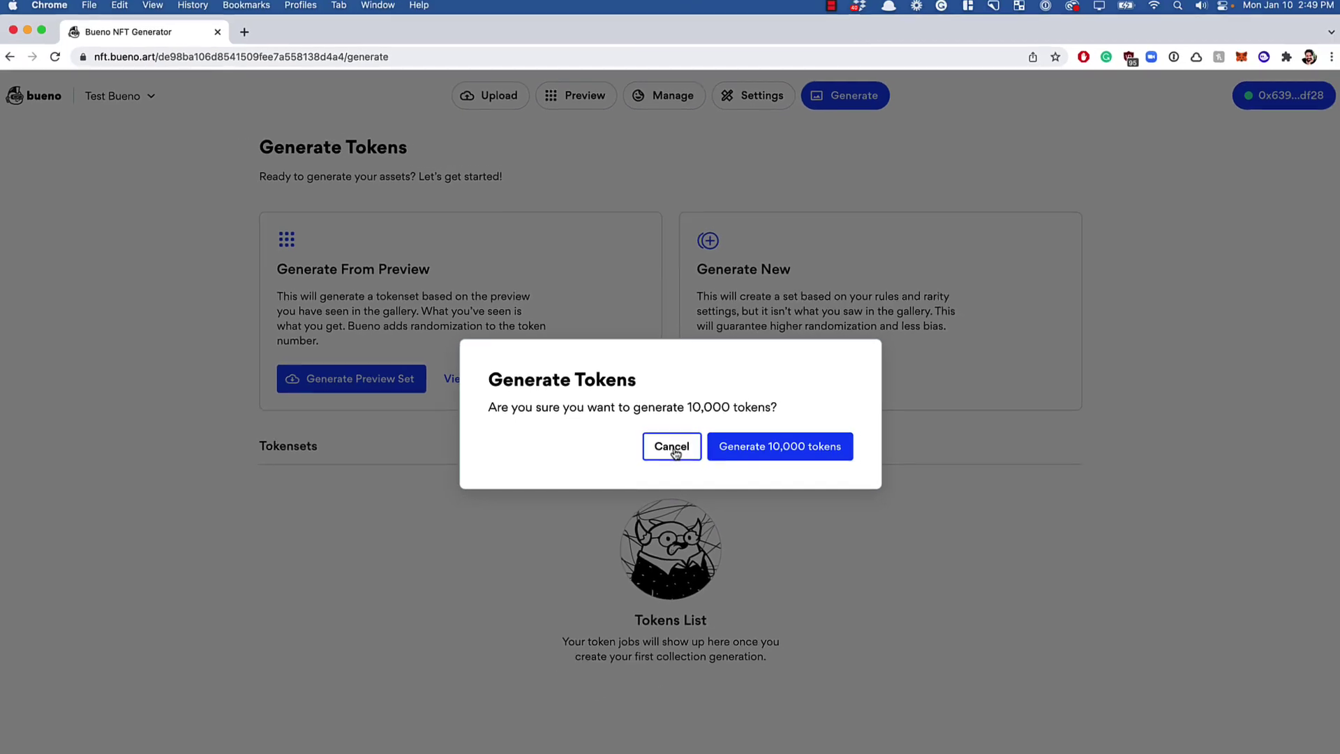
{"action": "left_click", "coordinate": [693, 478]}
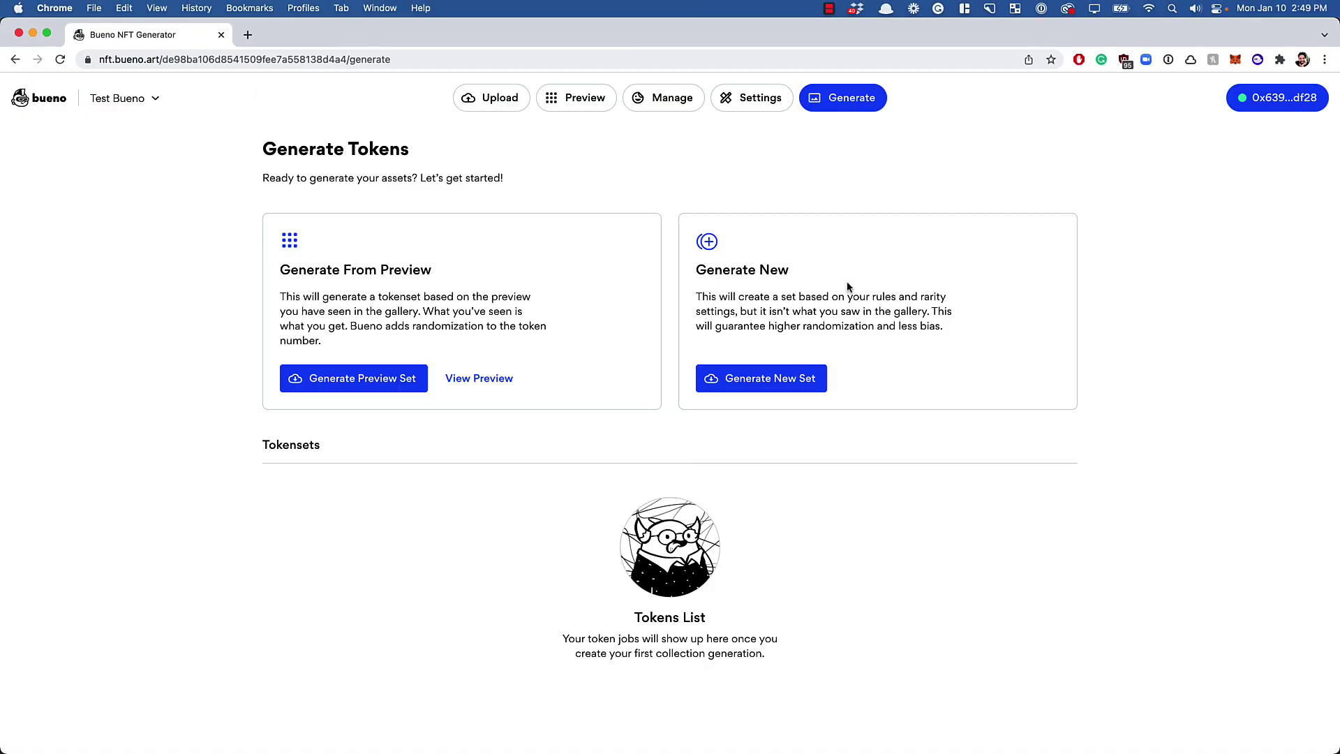